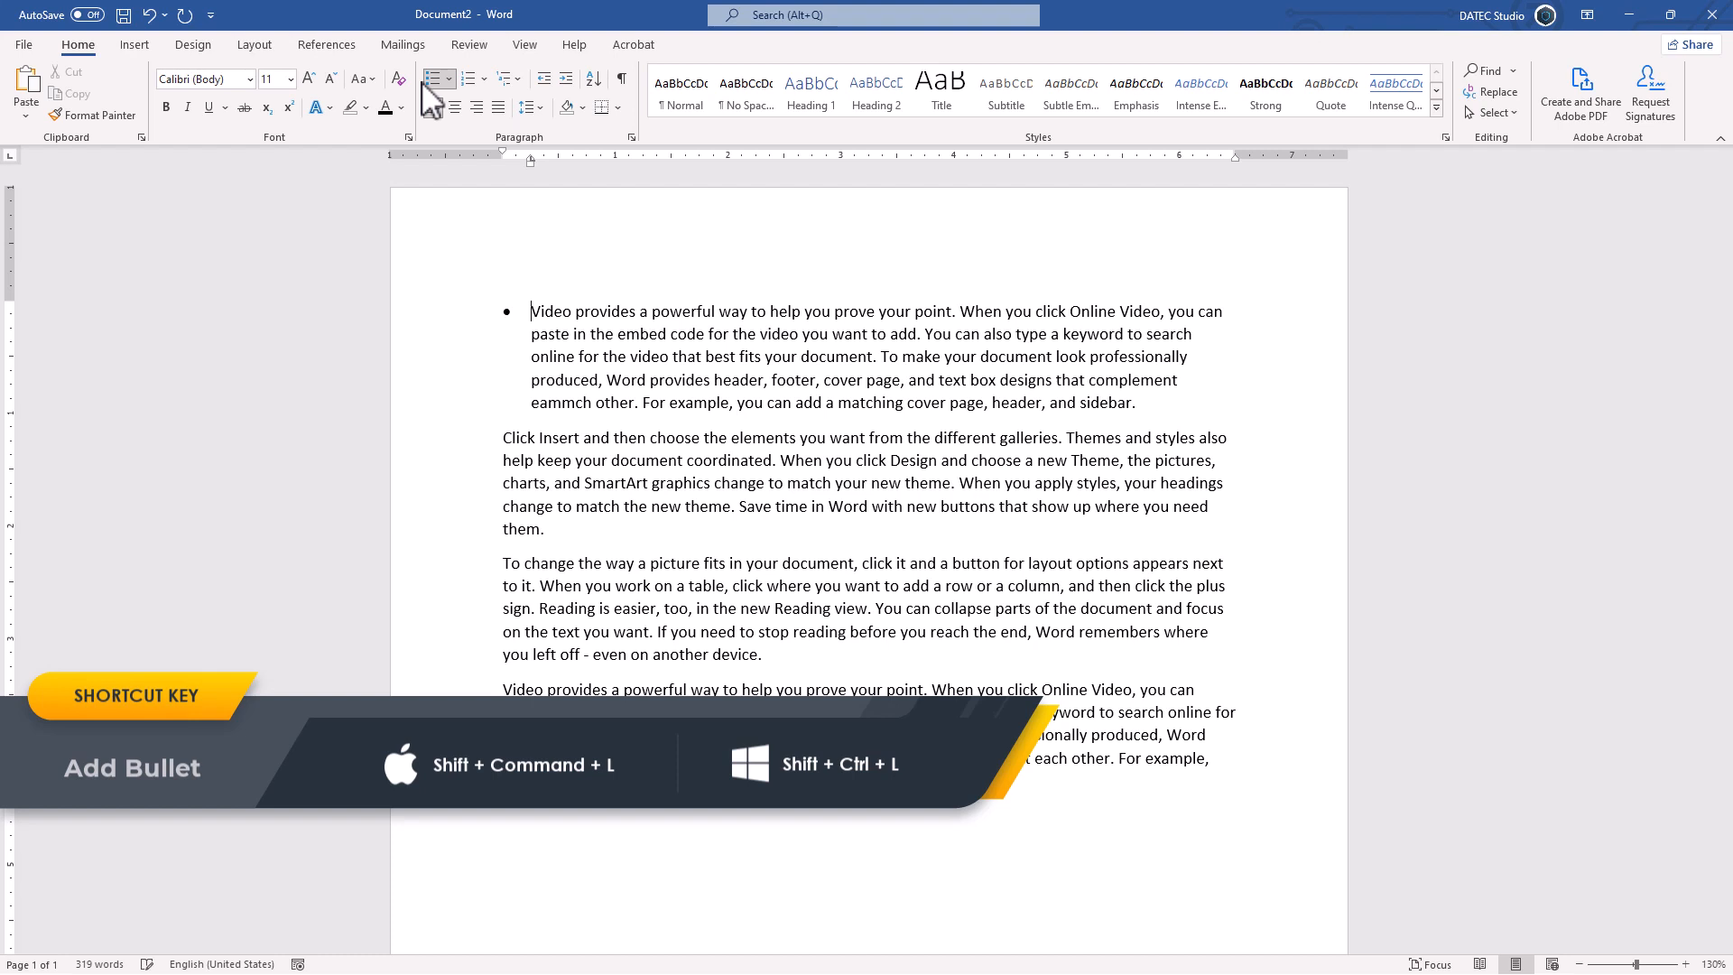
# Step: Add a second bullet item 'fgf' below the first paragraph, ending with a line break
pyautogui.click(508, 330)
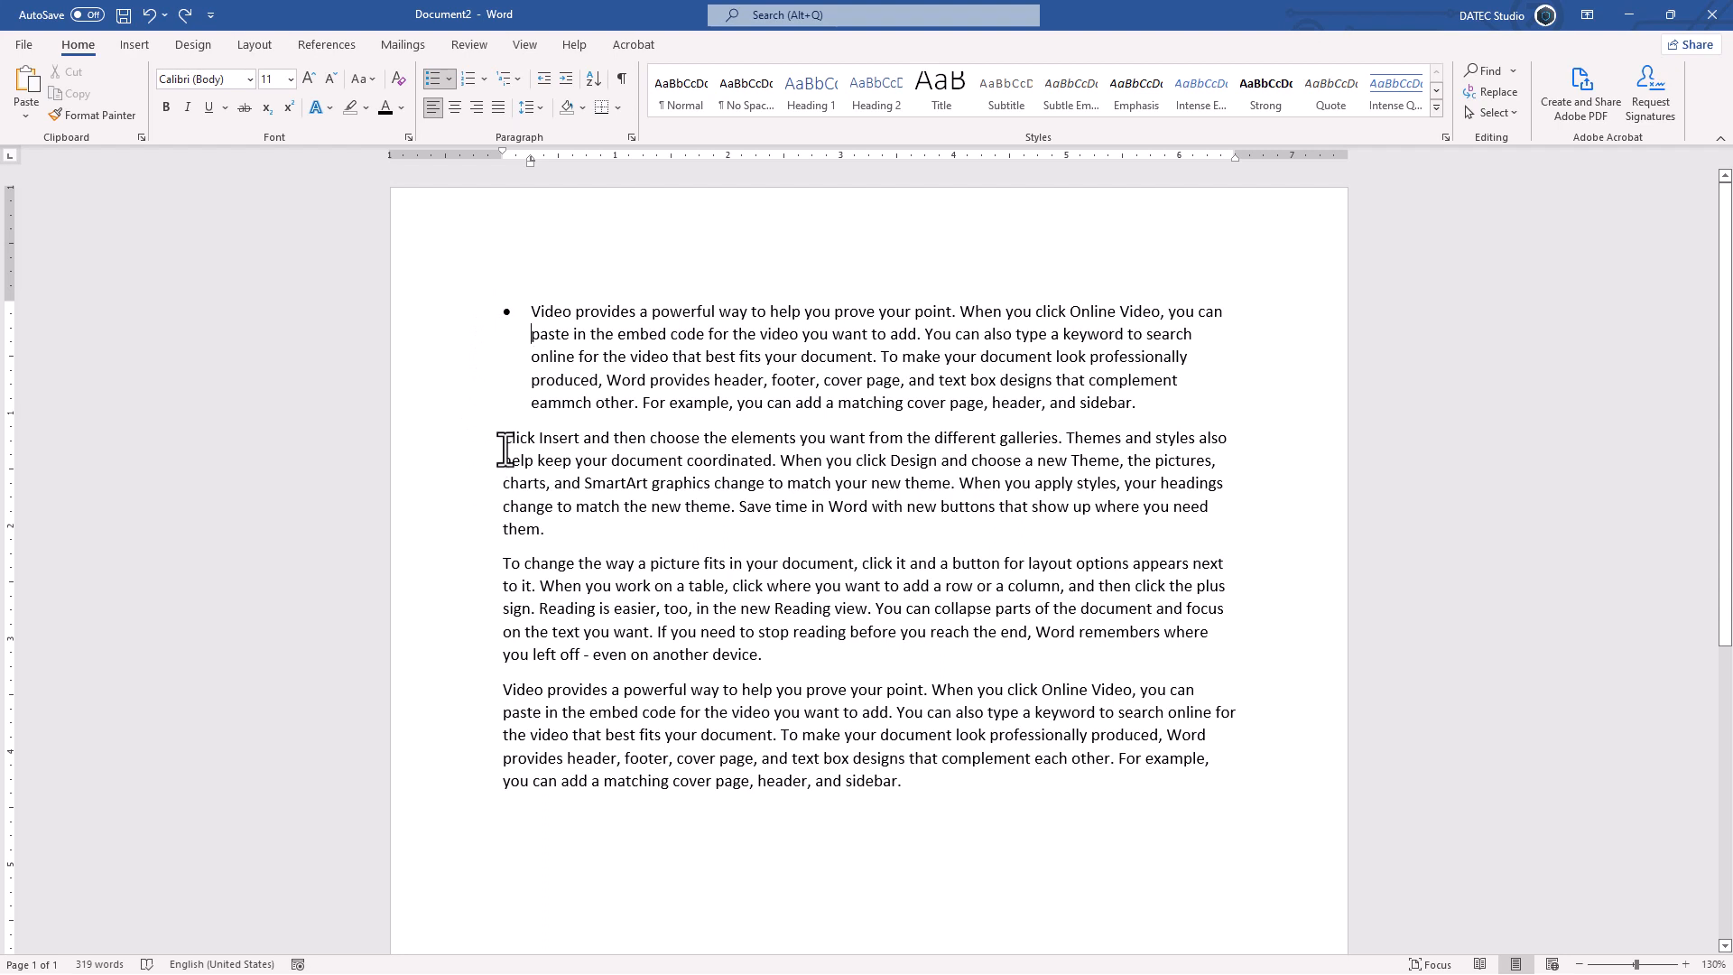
pyautogui.click(1167, 402)
pyautogui.press('Return')
pyautogui.write('fgf')
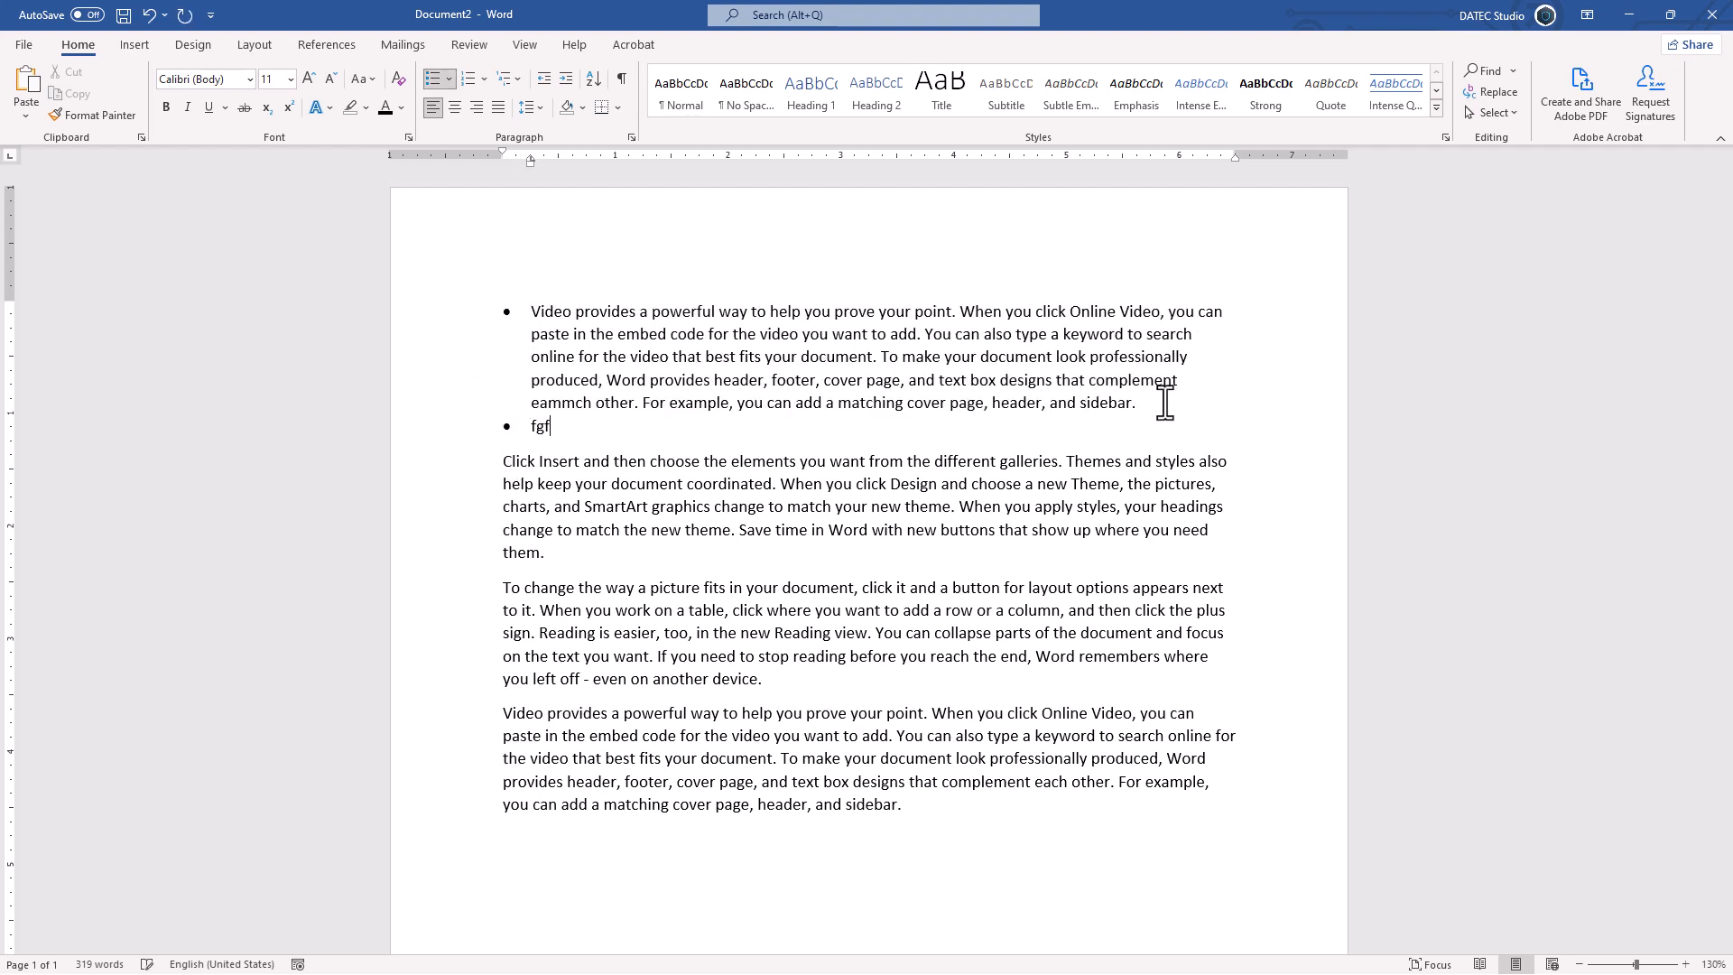
pyautogui.hotkey('shift', 'Return')
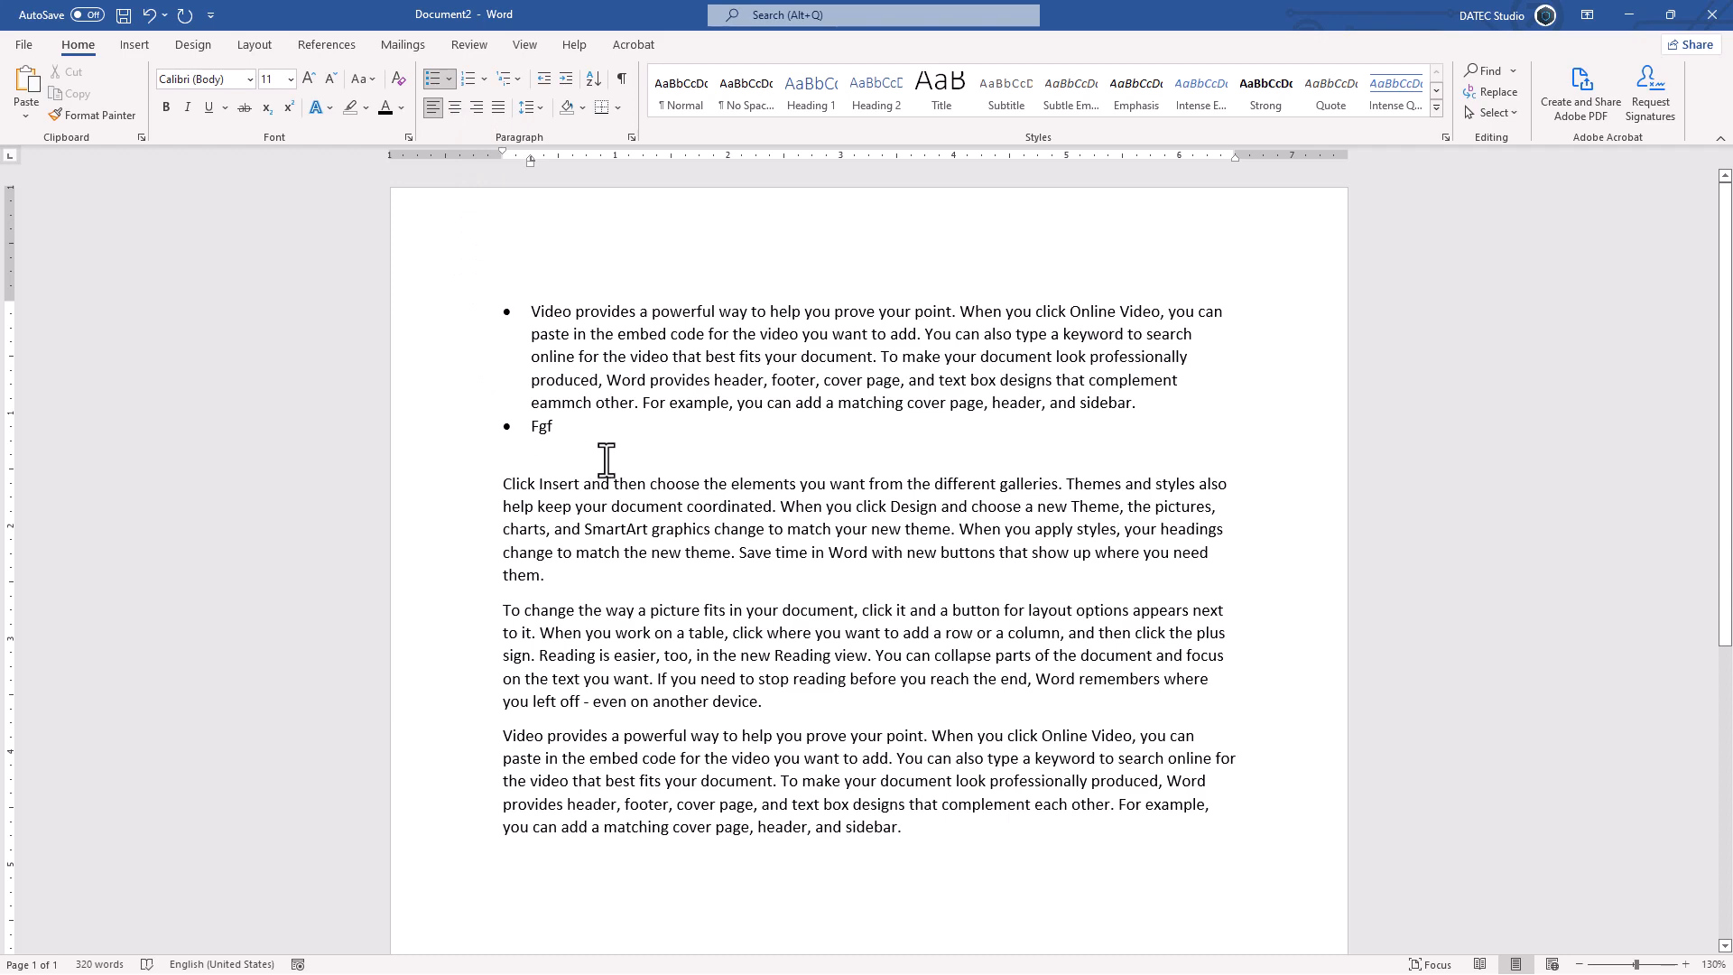
# Step: Run ListCommands with current keyboard settings and search the resulting table for 'bullet'
pyautogui.hotkey('alt', 'F8')
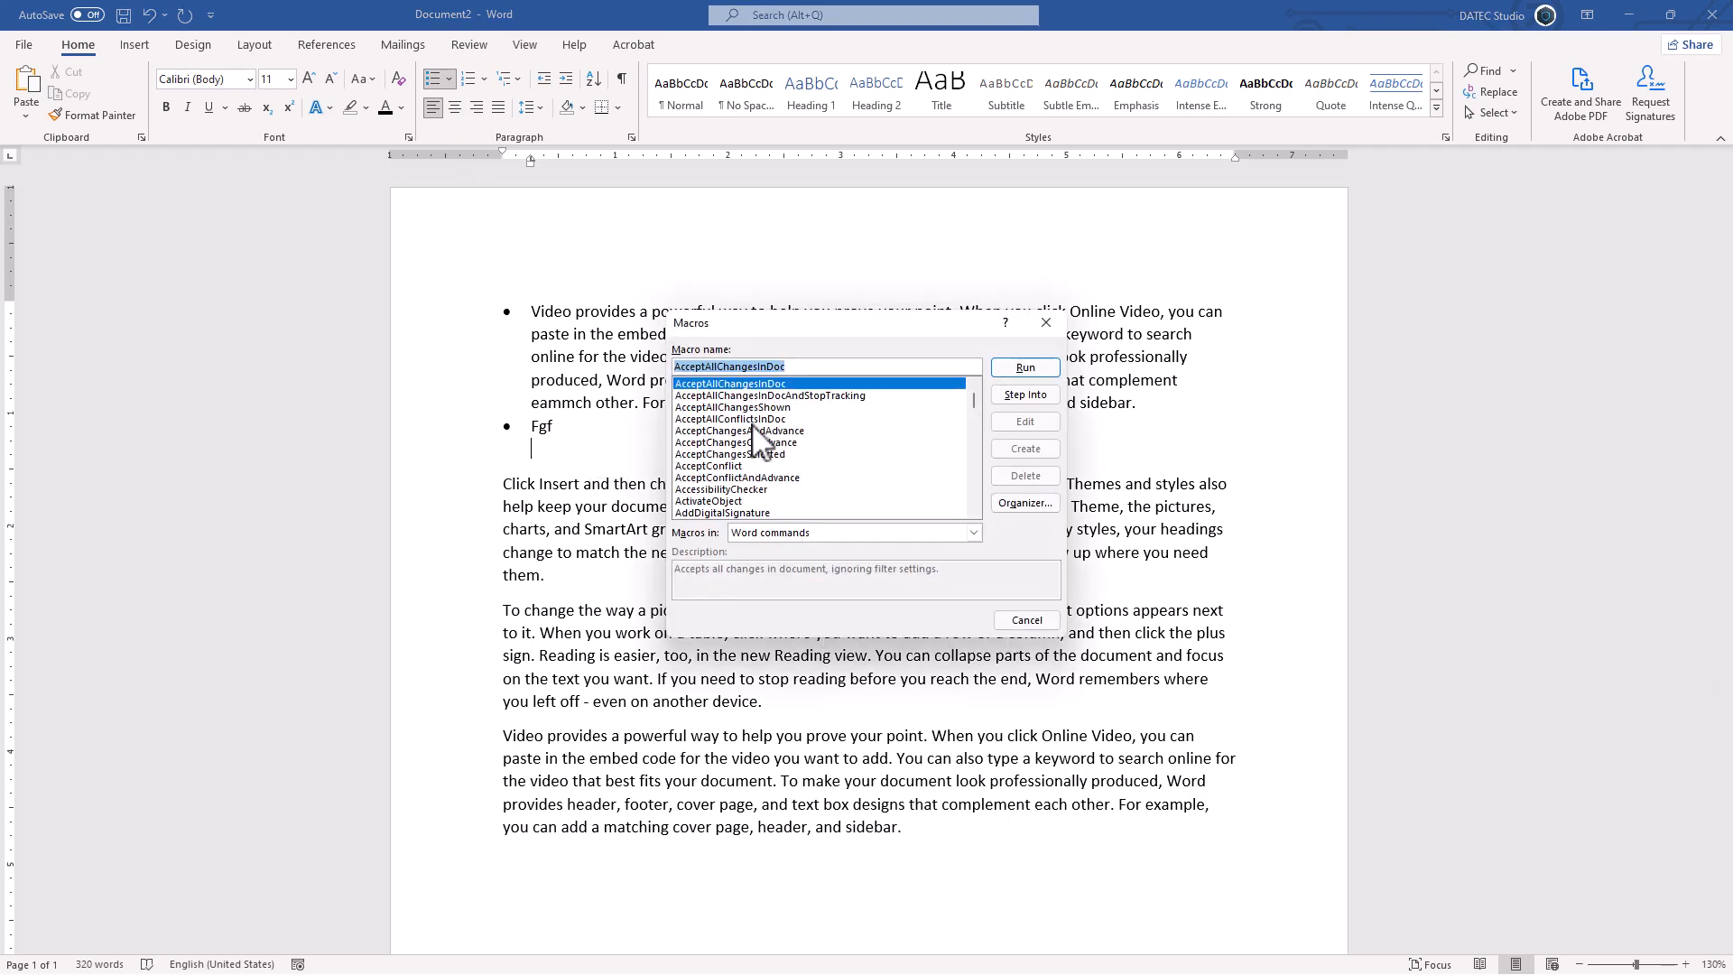
pyautogui.write('list')
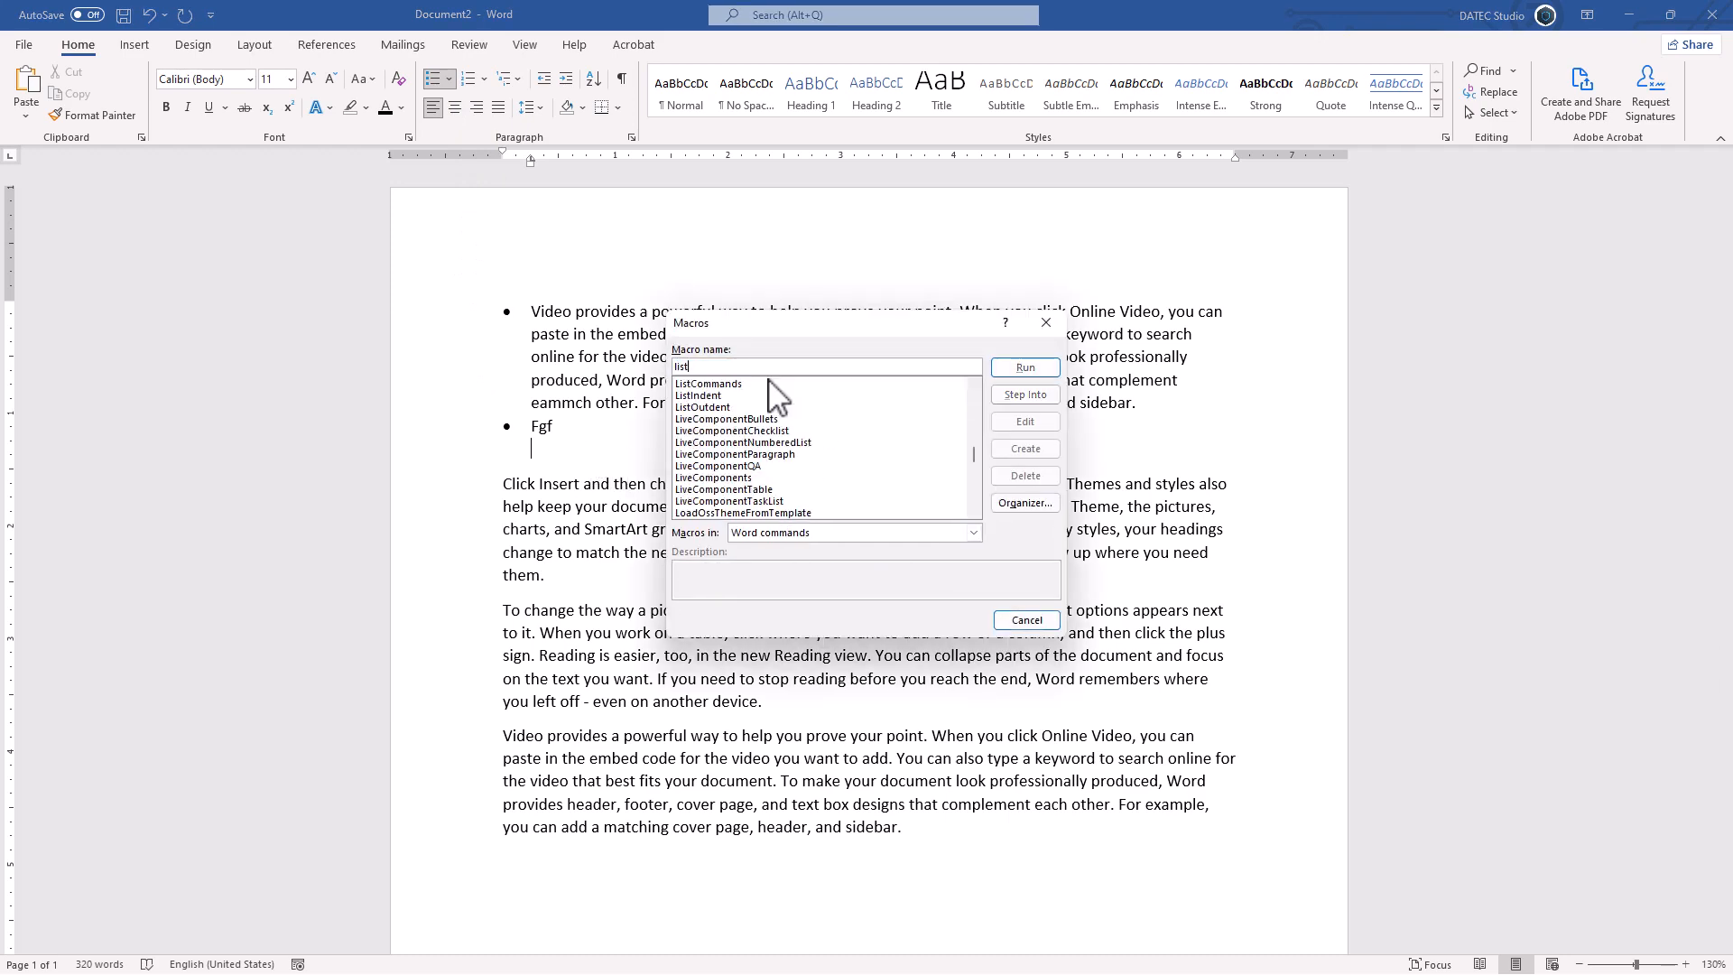
pyautogui.click(722, 383)
pyautogui.click(1025, 368)
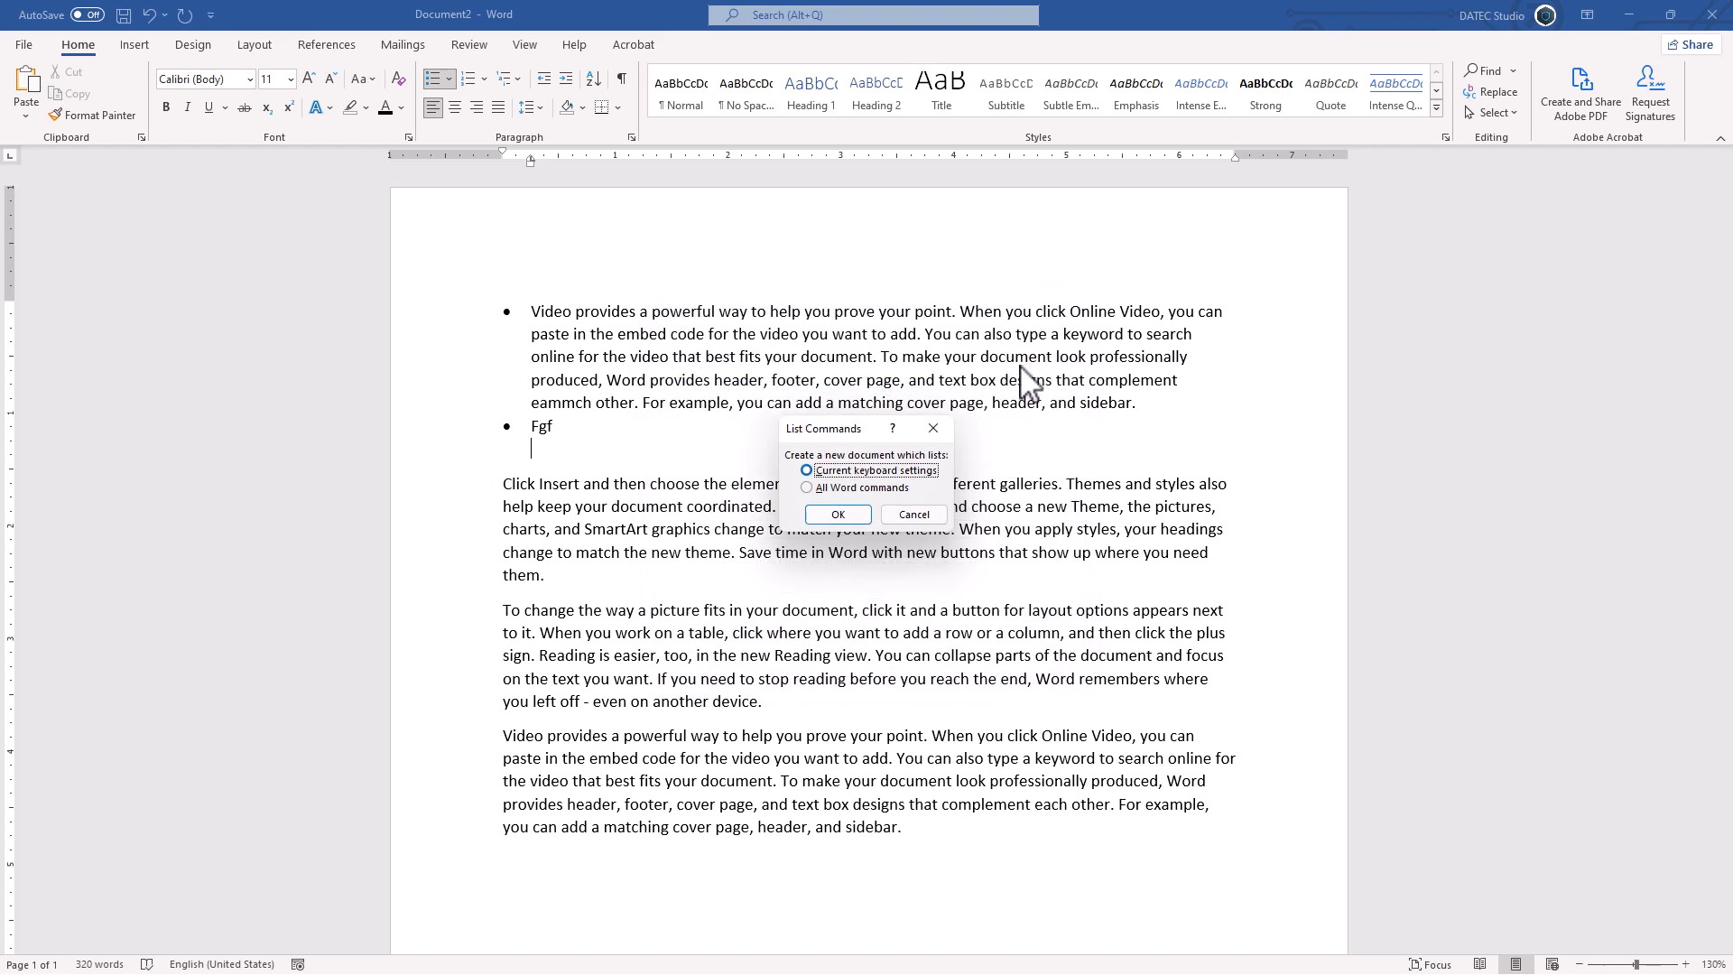
pyautogui.click(839, 513)
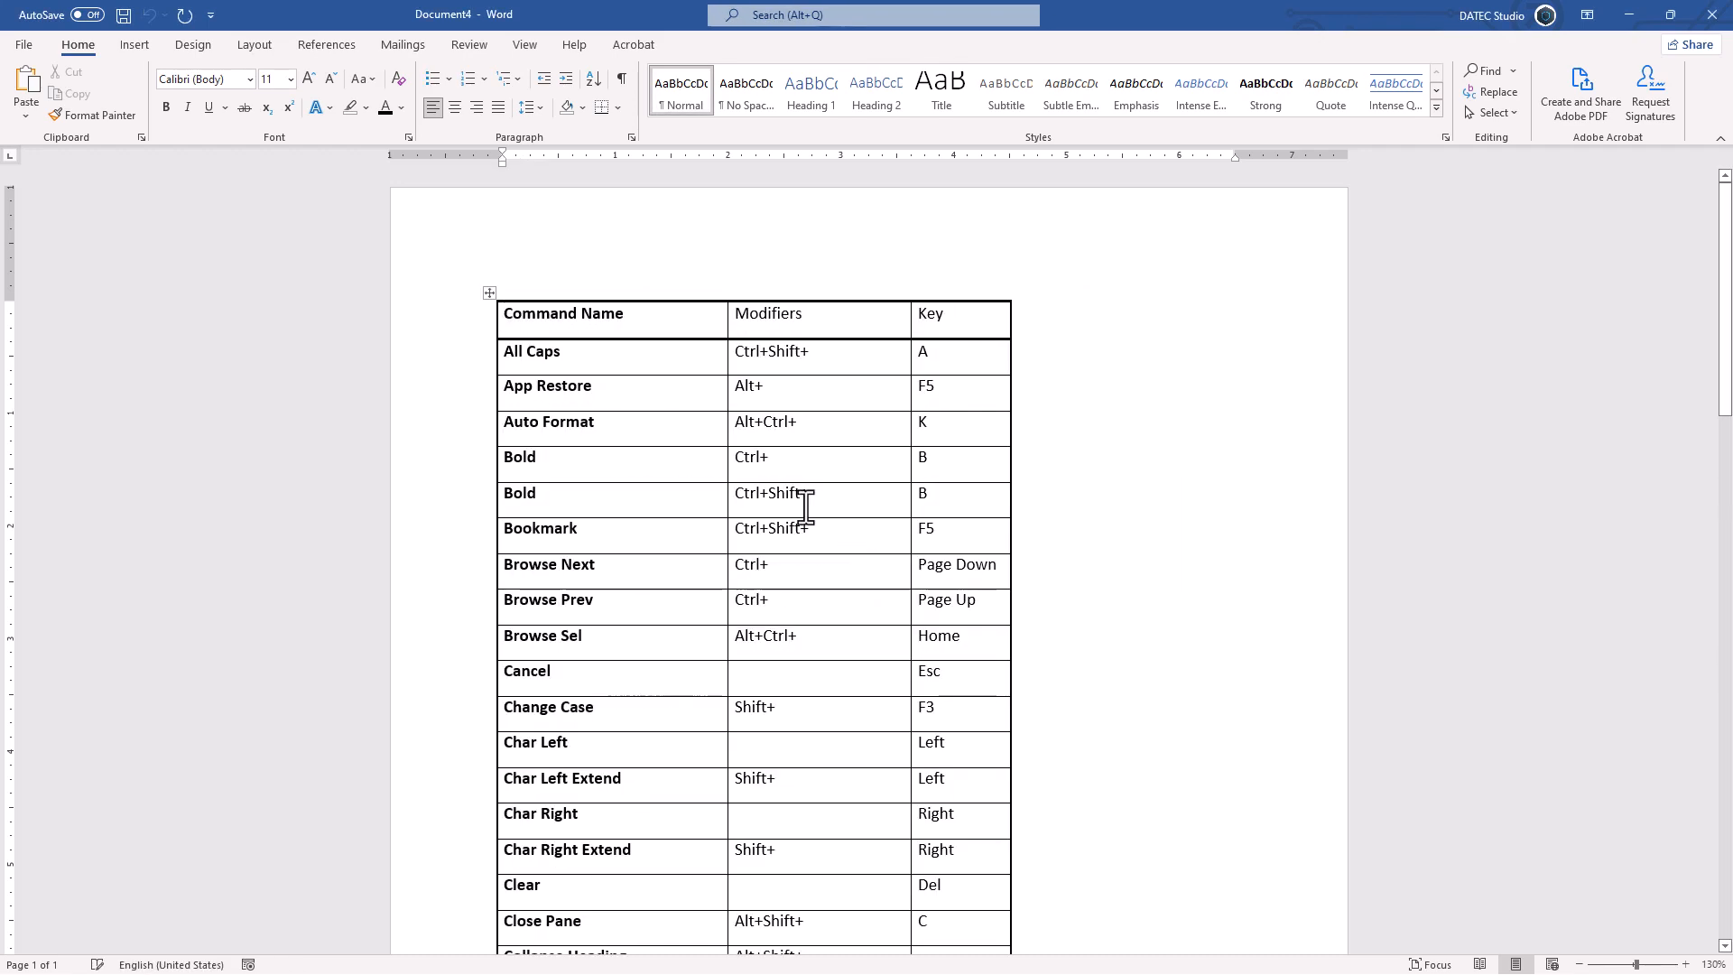
pyautogui.hotkey('ctrl', 'f')
pyautogui.write('bu')
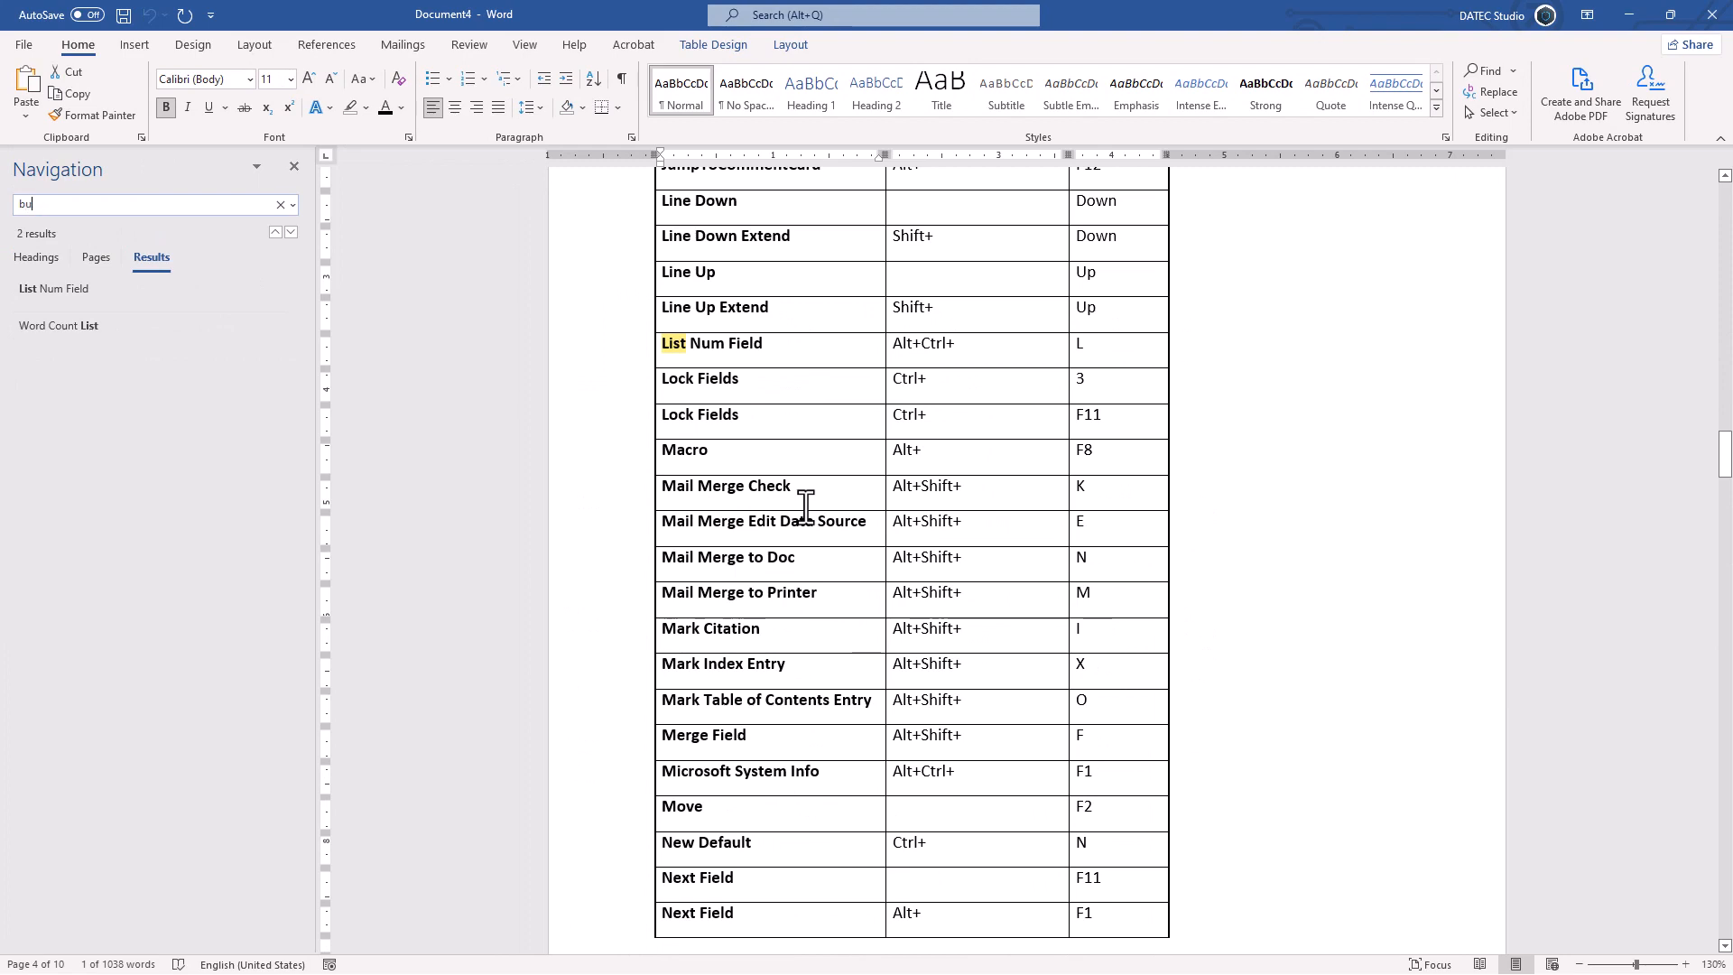
pyautogui.write('llet')
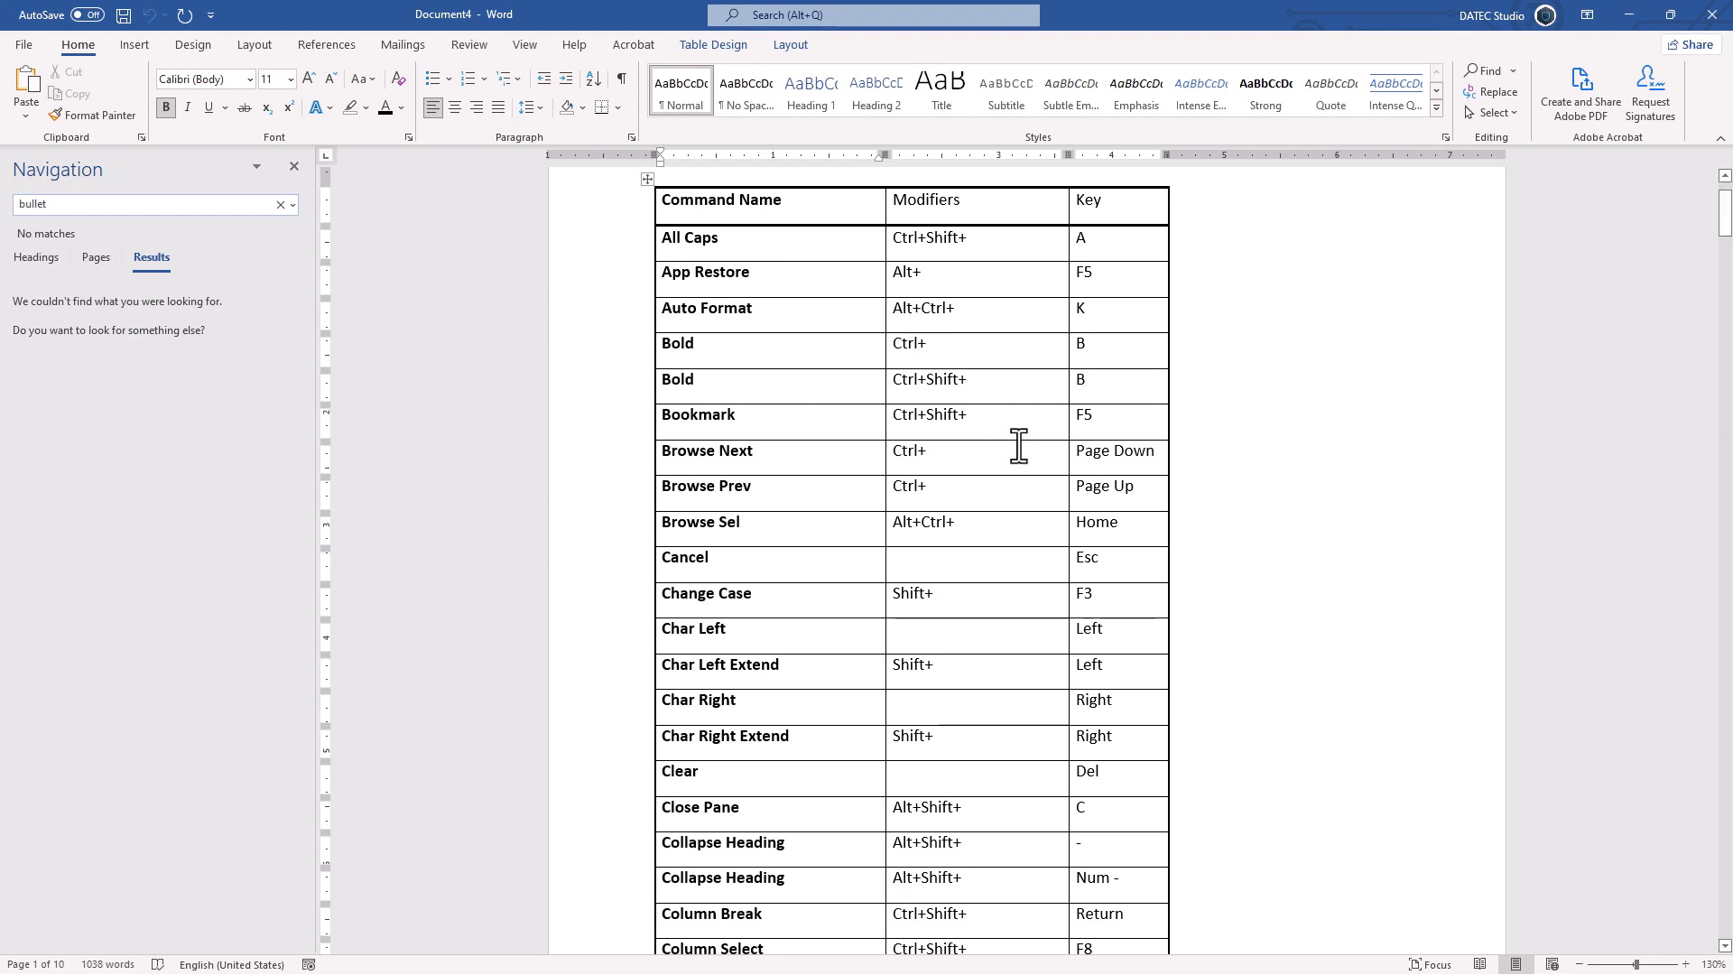
# Step: Sort the whole shortcut table ascending by its Key column and scroll through the result
pyautogui.scroll(1, 1053, 222)
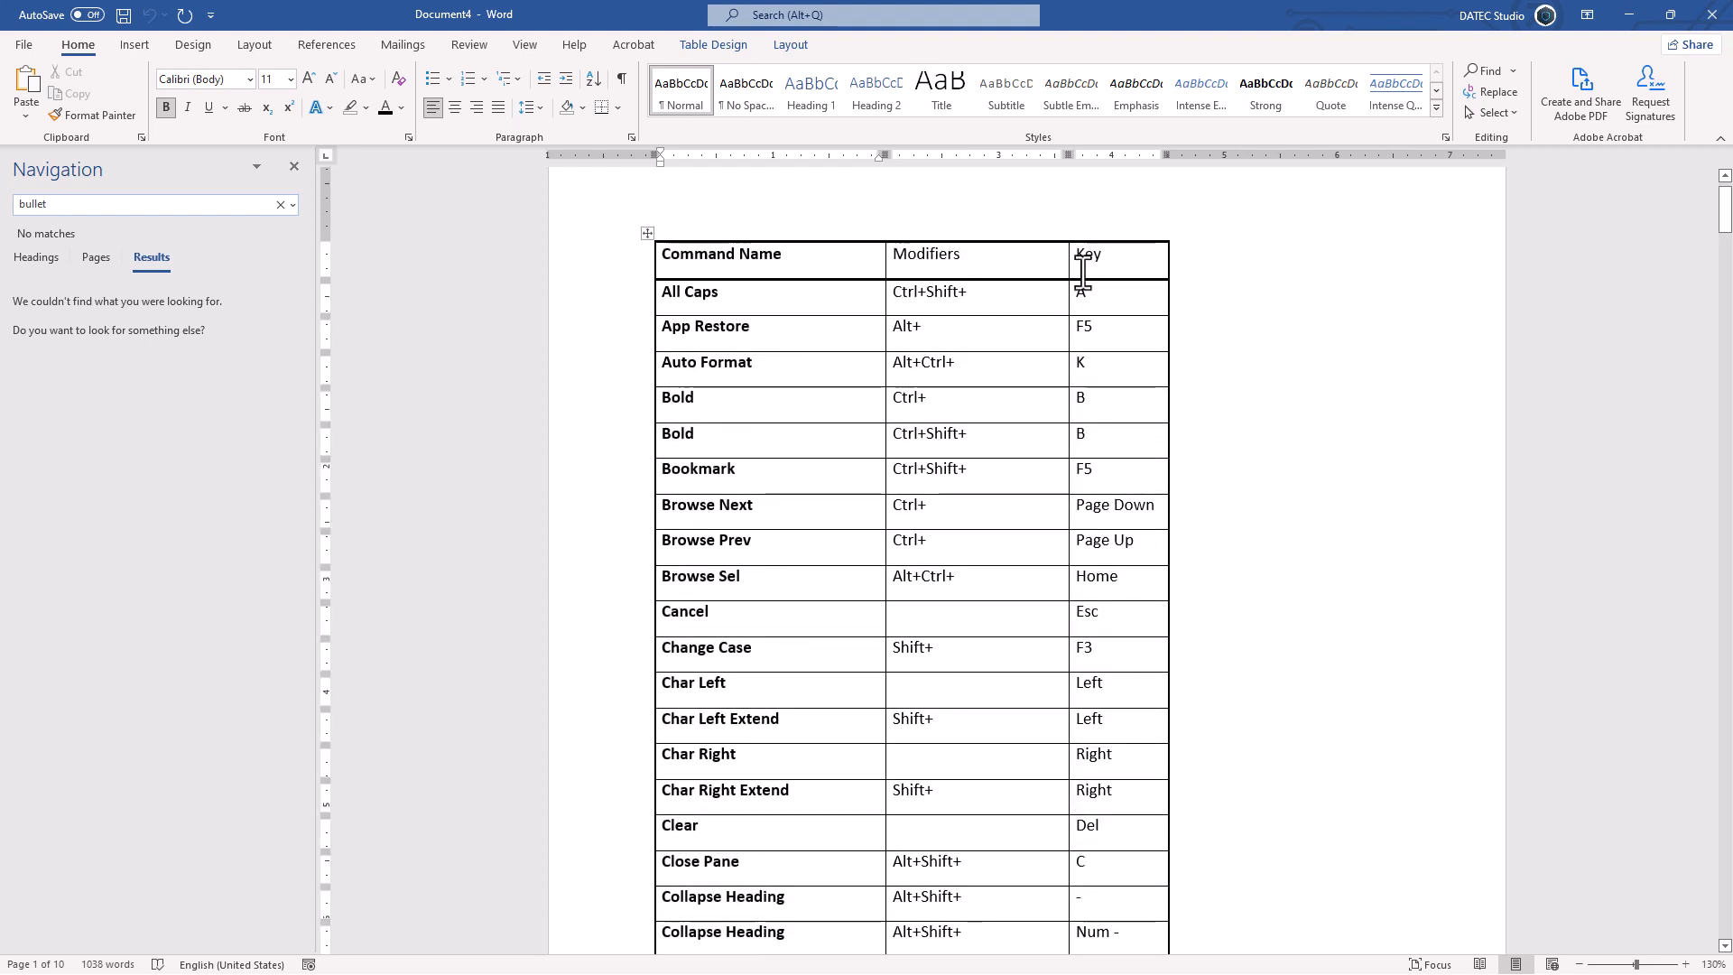
pyautogui.click(647, 234)
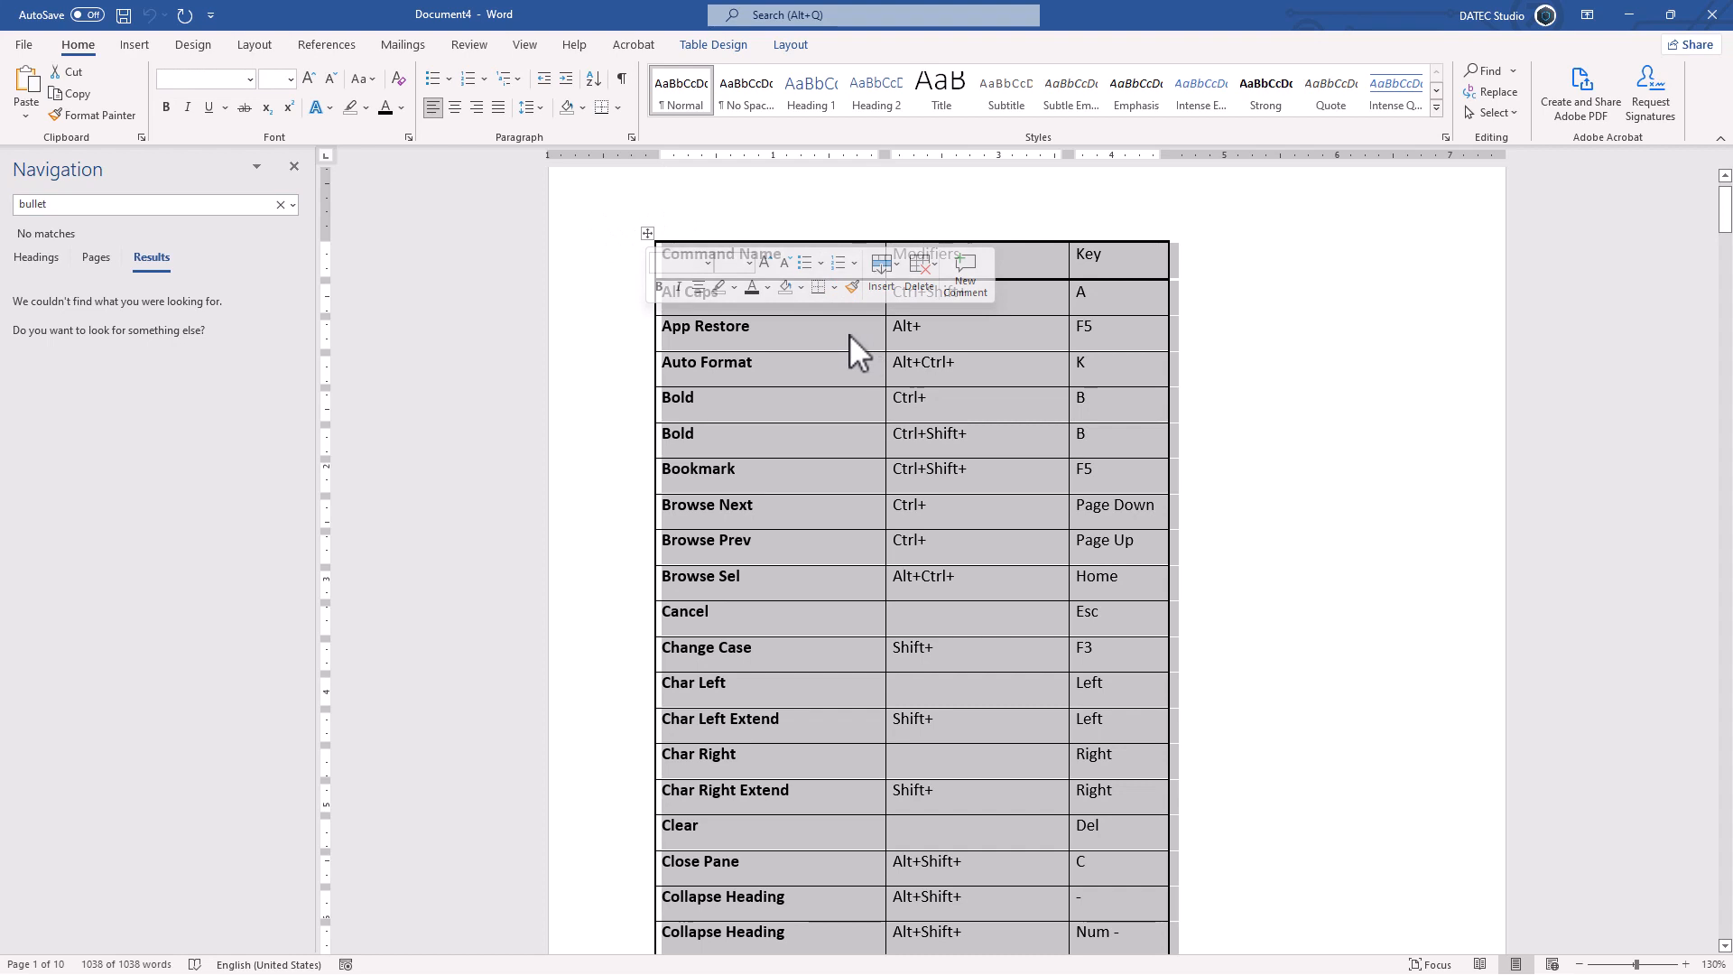
pyautogui.click(594, 80)
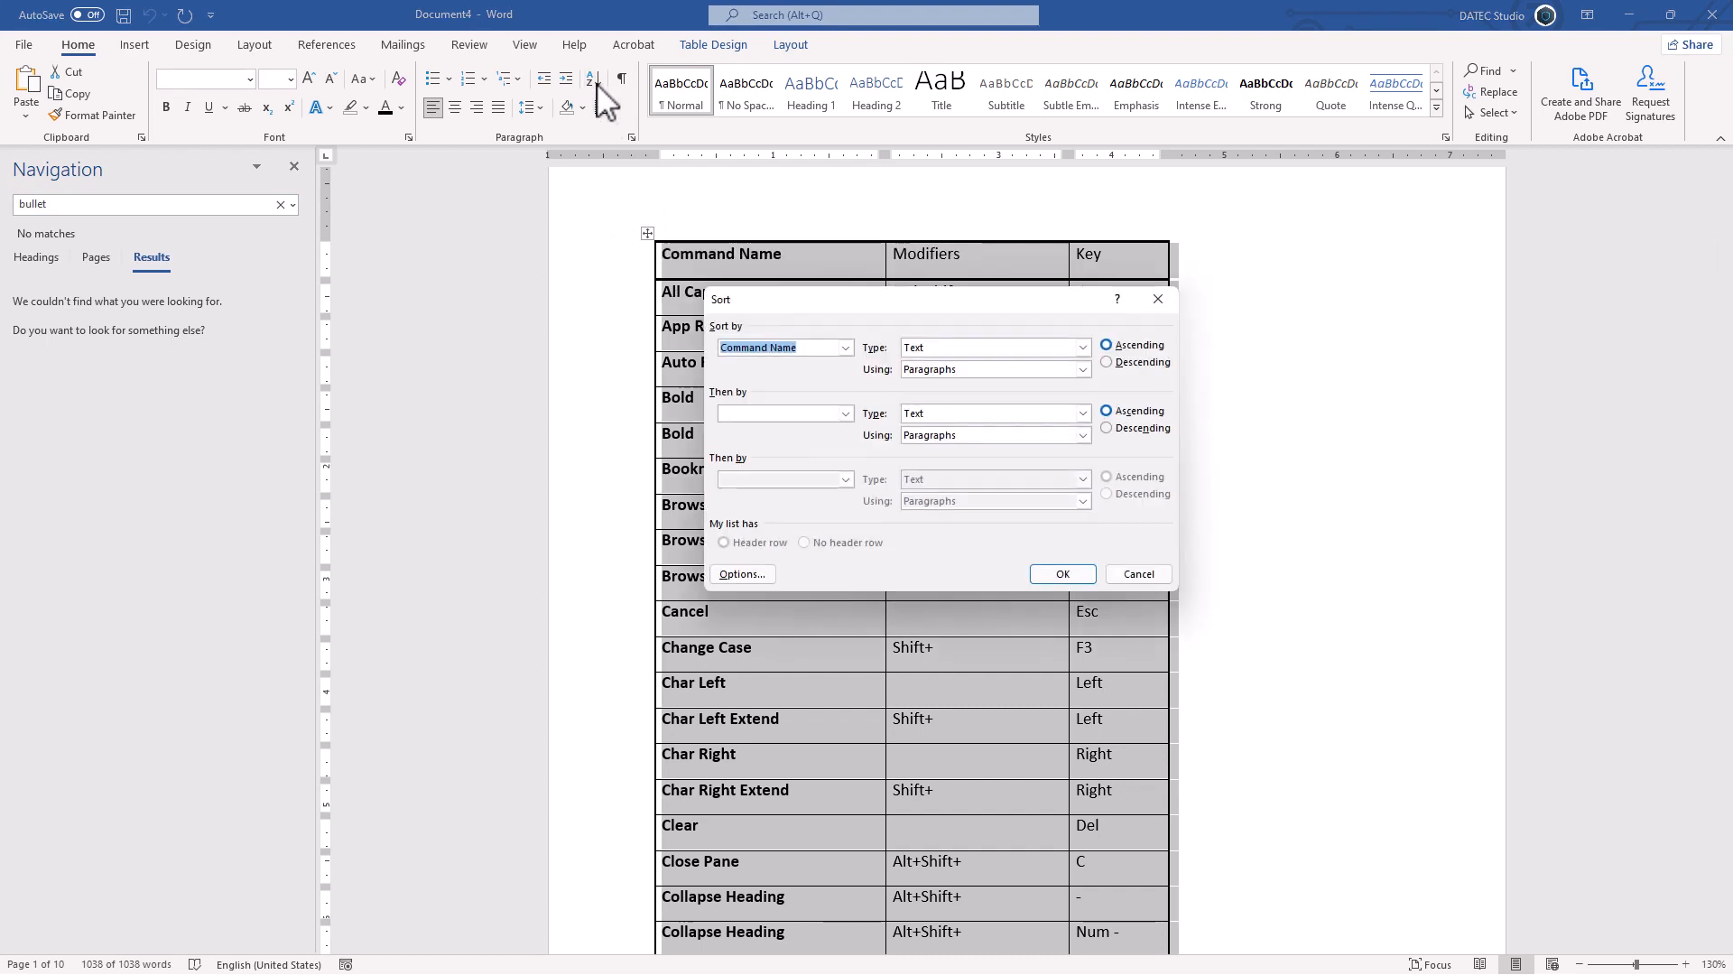
pyautogui.click(845, 348)
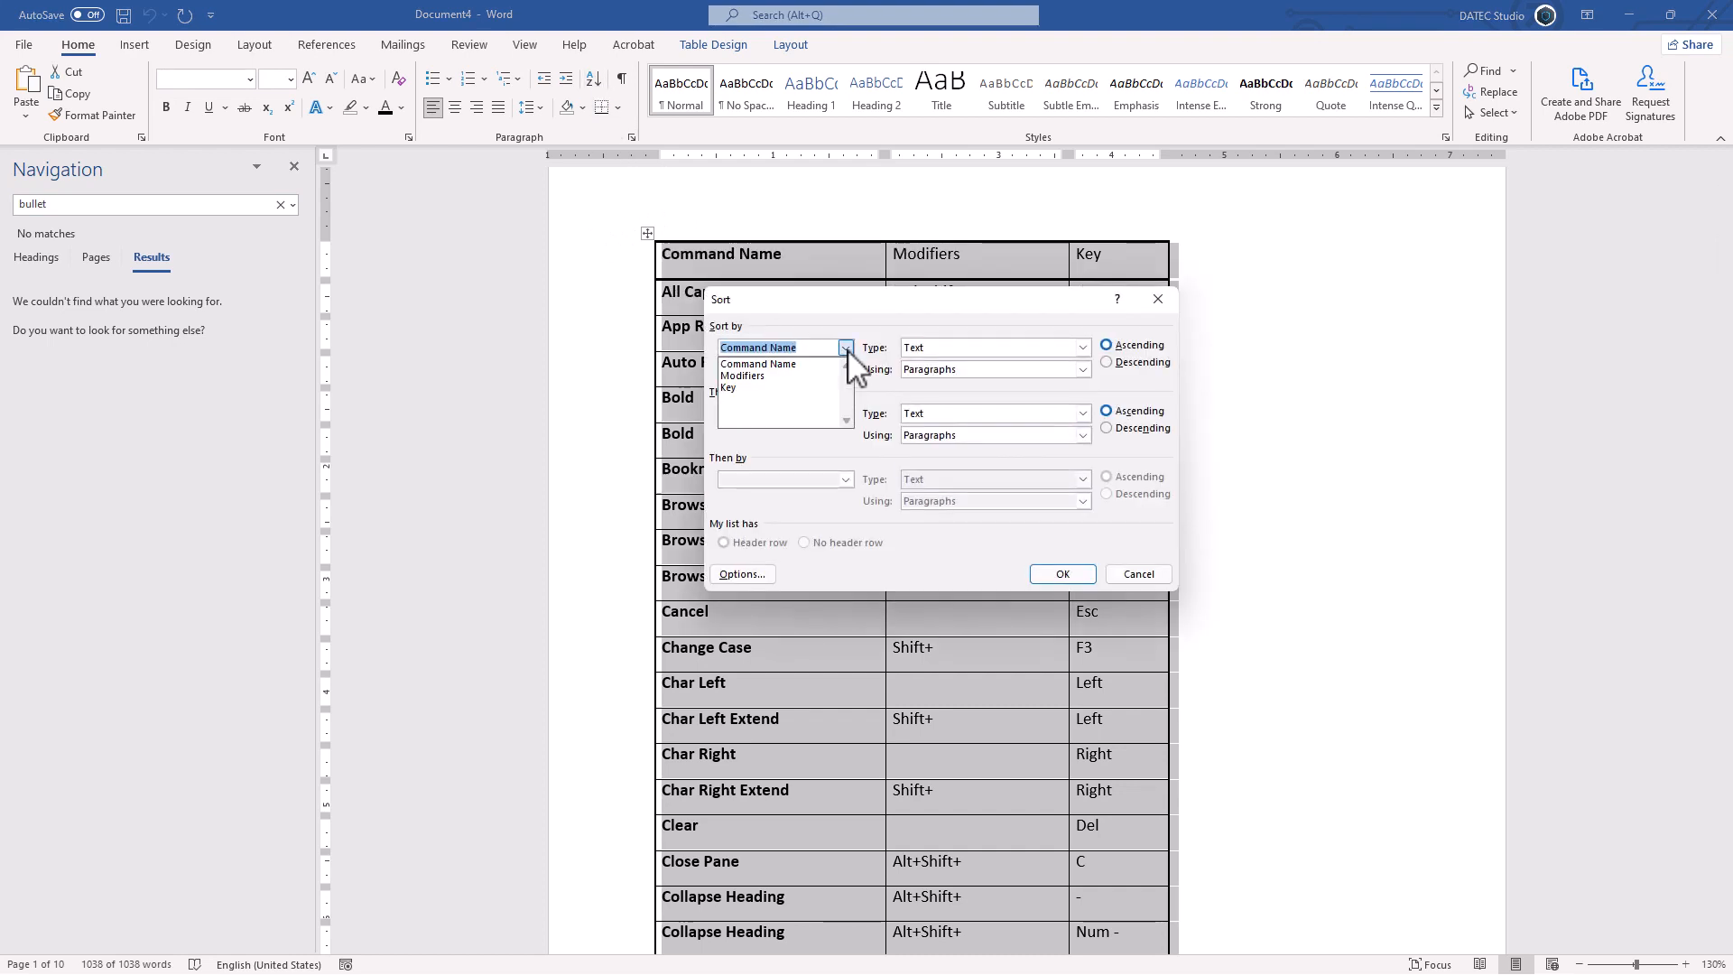
pyautogui.click(754, 388)
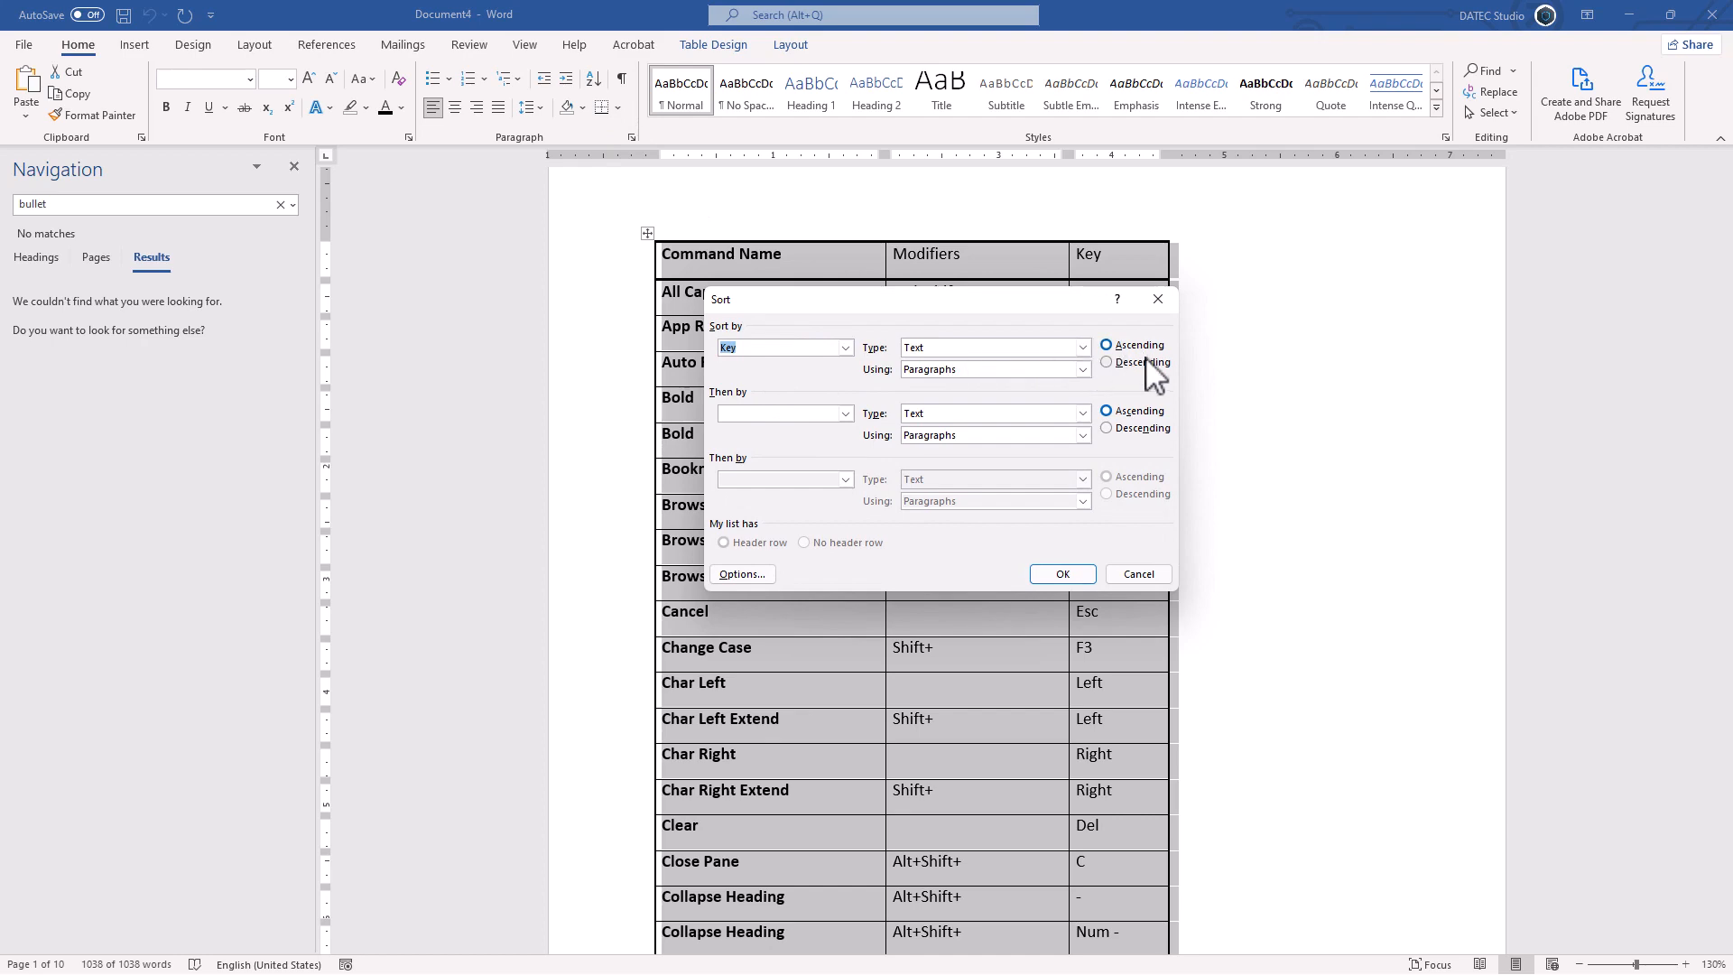
pyautogui.click(1072, 572)
pyautogui.scroll(-5, 1069, 519)
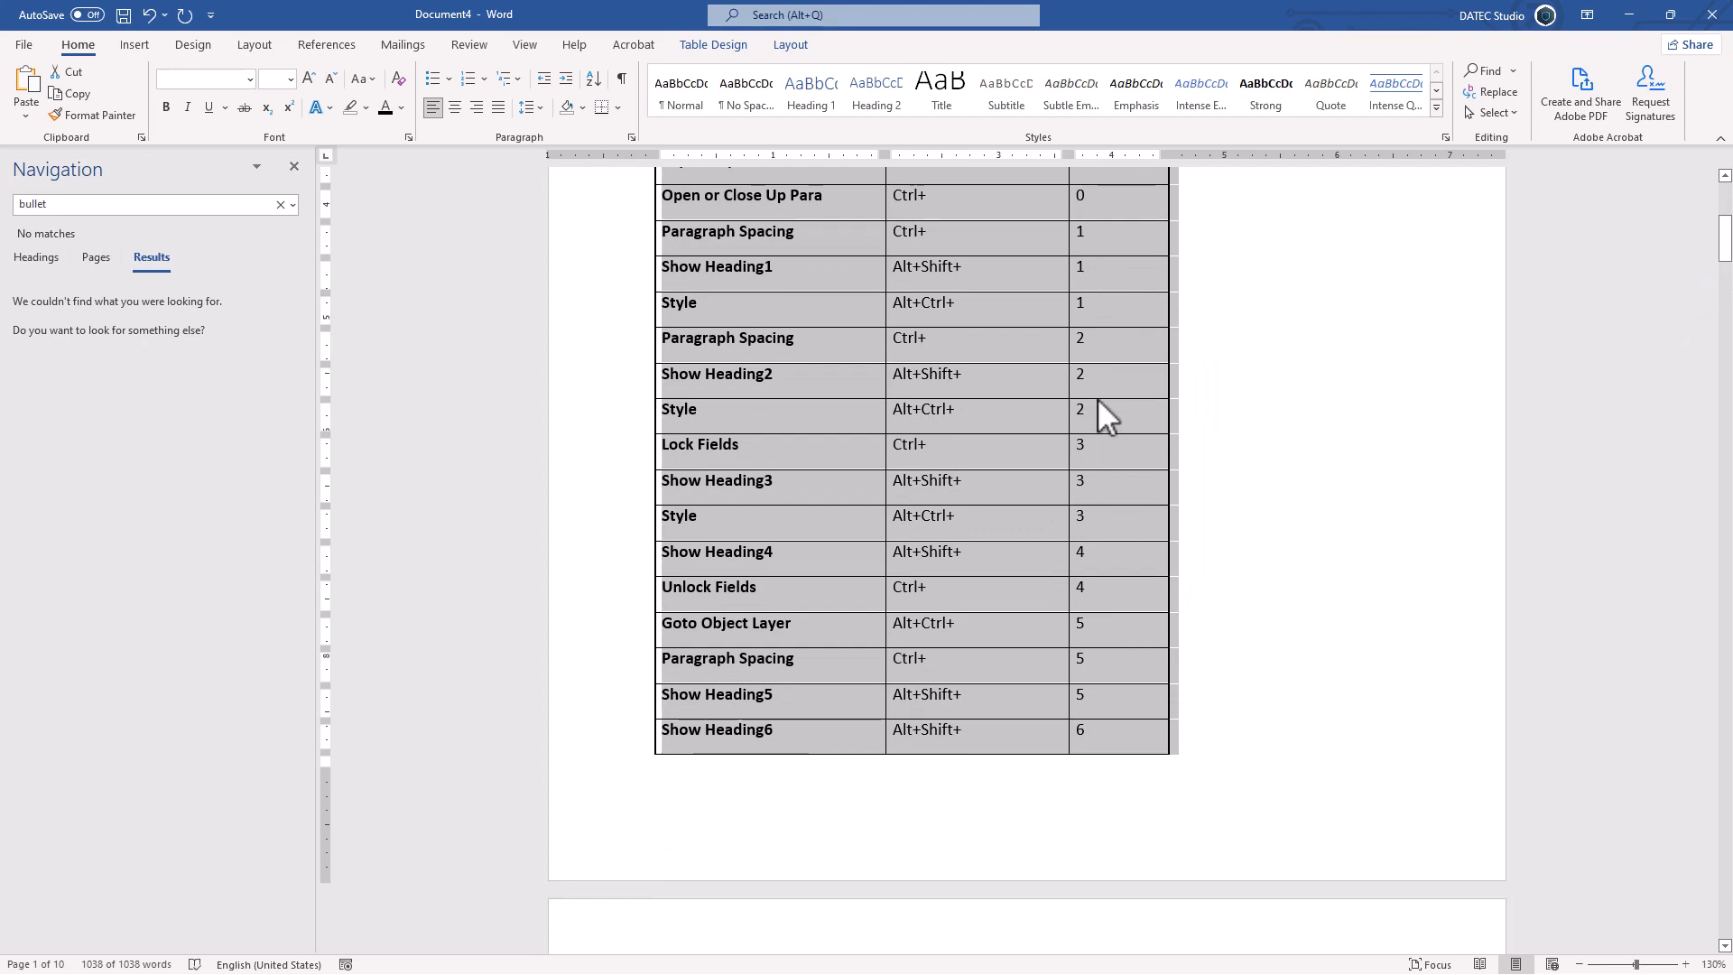
pyautogui.moveTo(1724, 239); pyautogui.dragTo(1665, 621)
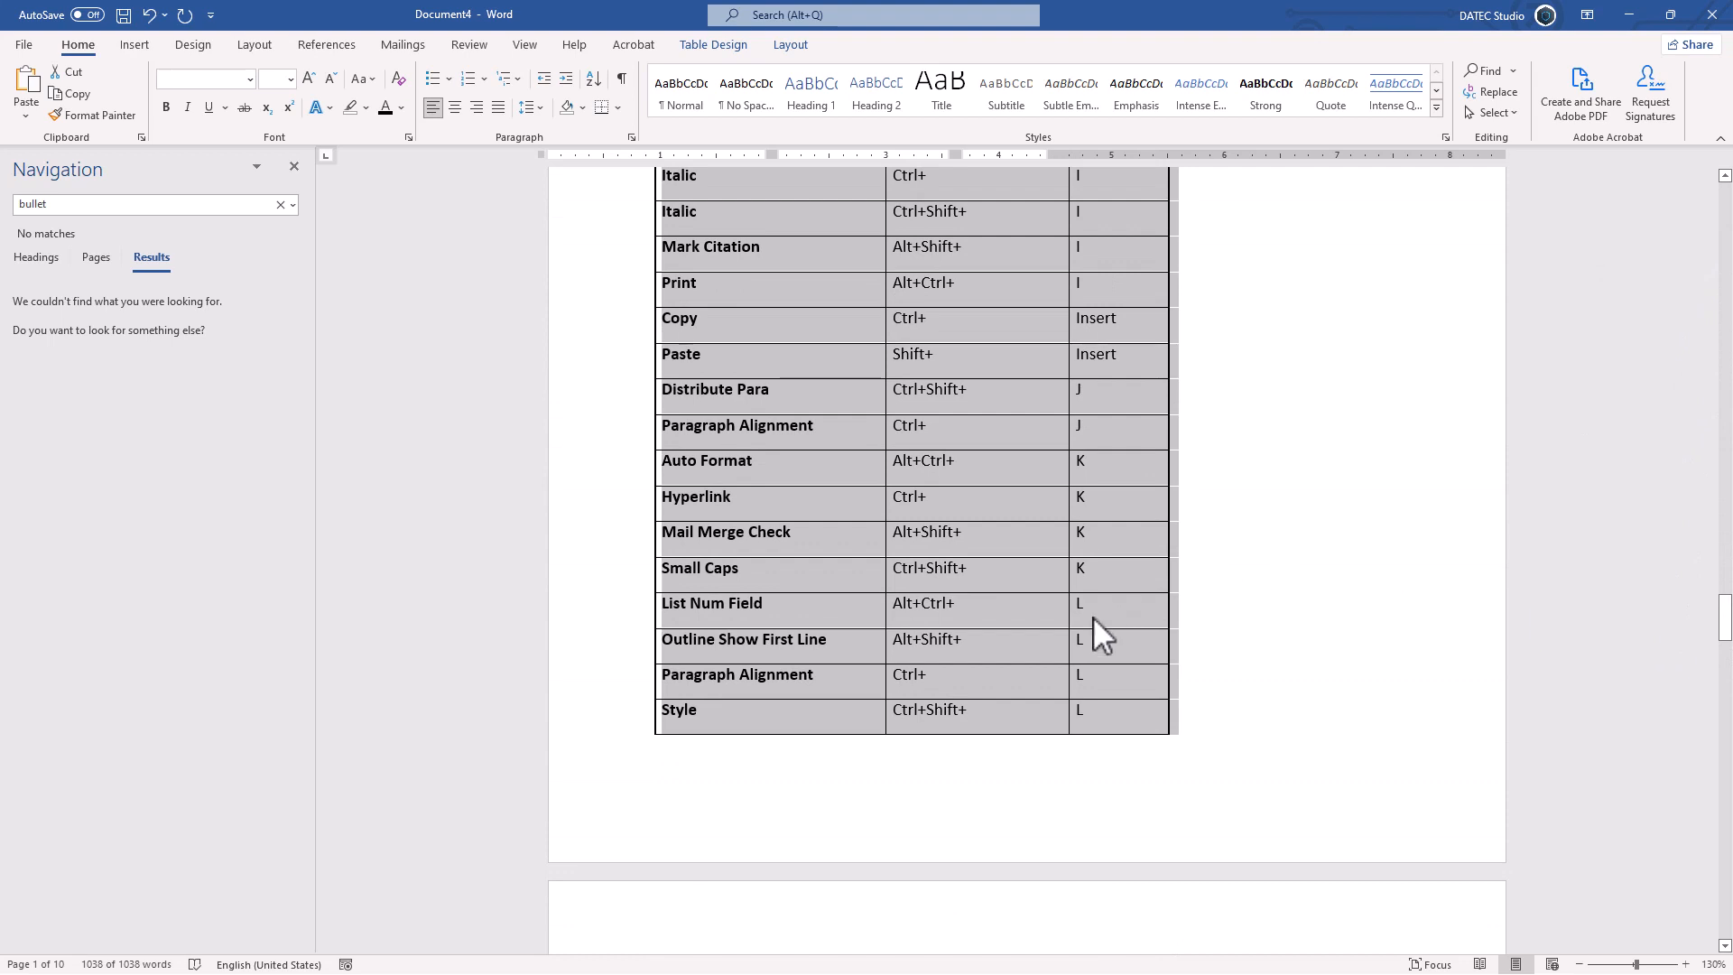
pyautogui.scroll(-1, 1089, 623)
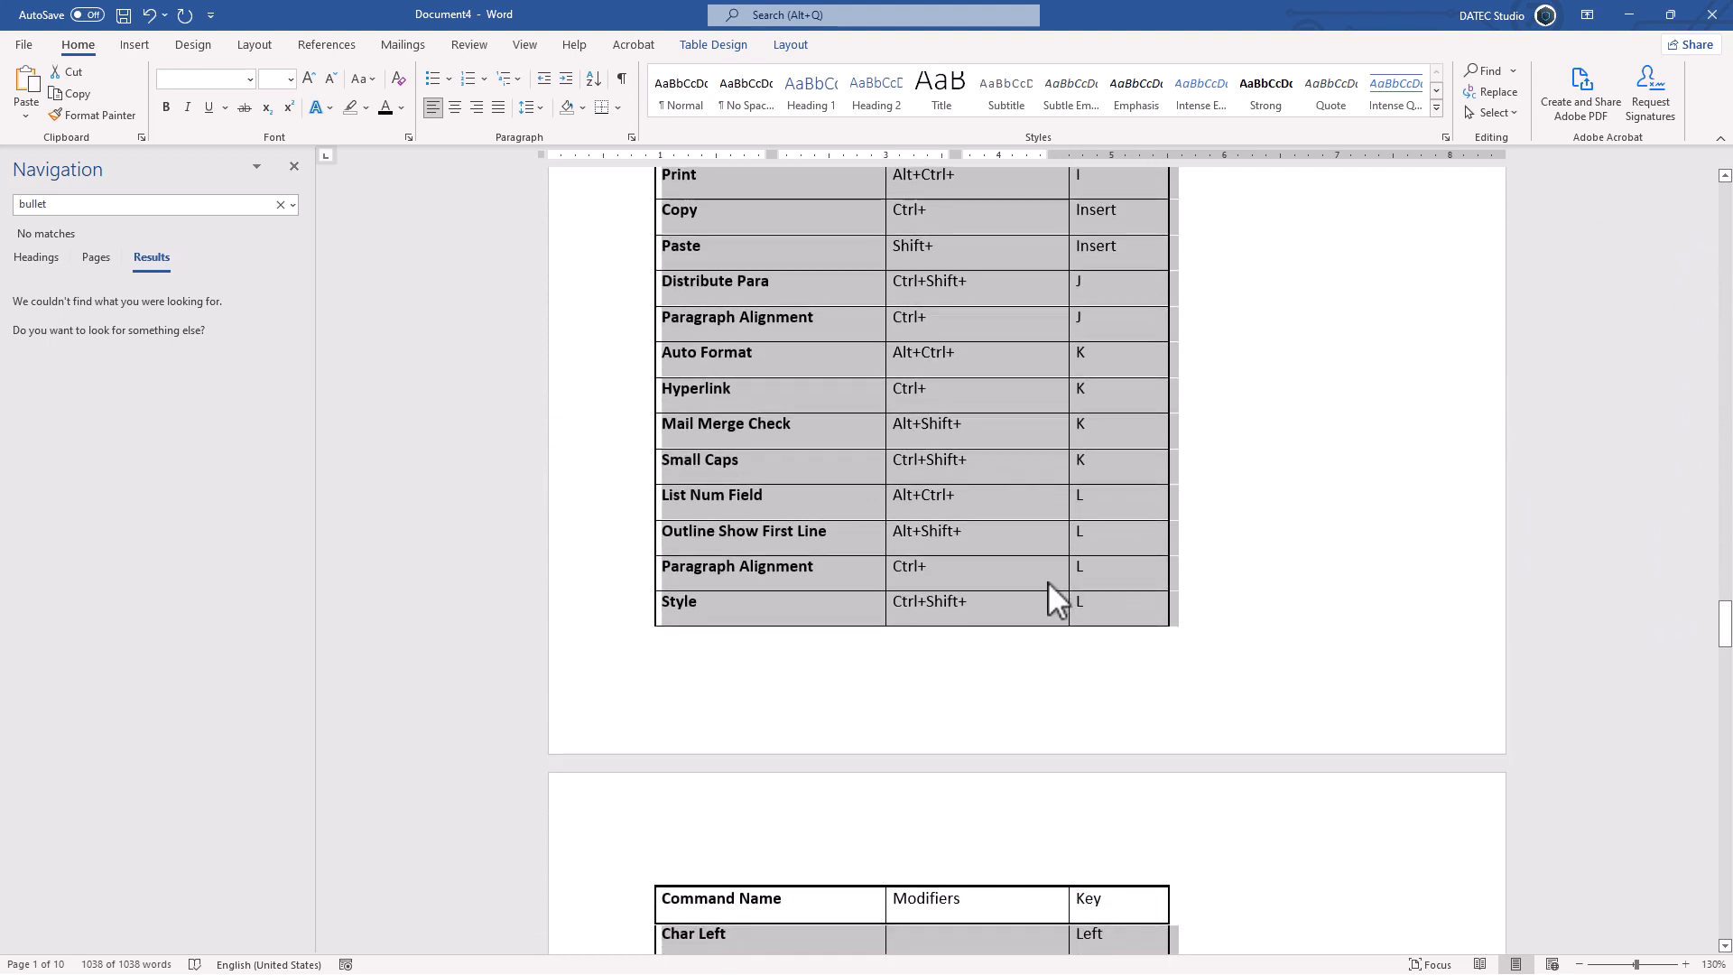
pyautogui.scroll(-1, 1046, 581)
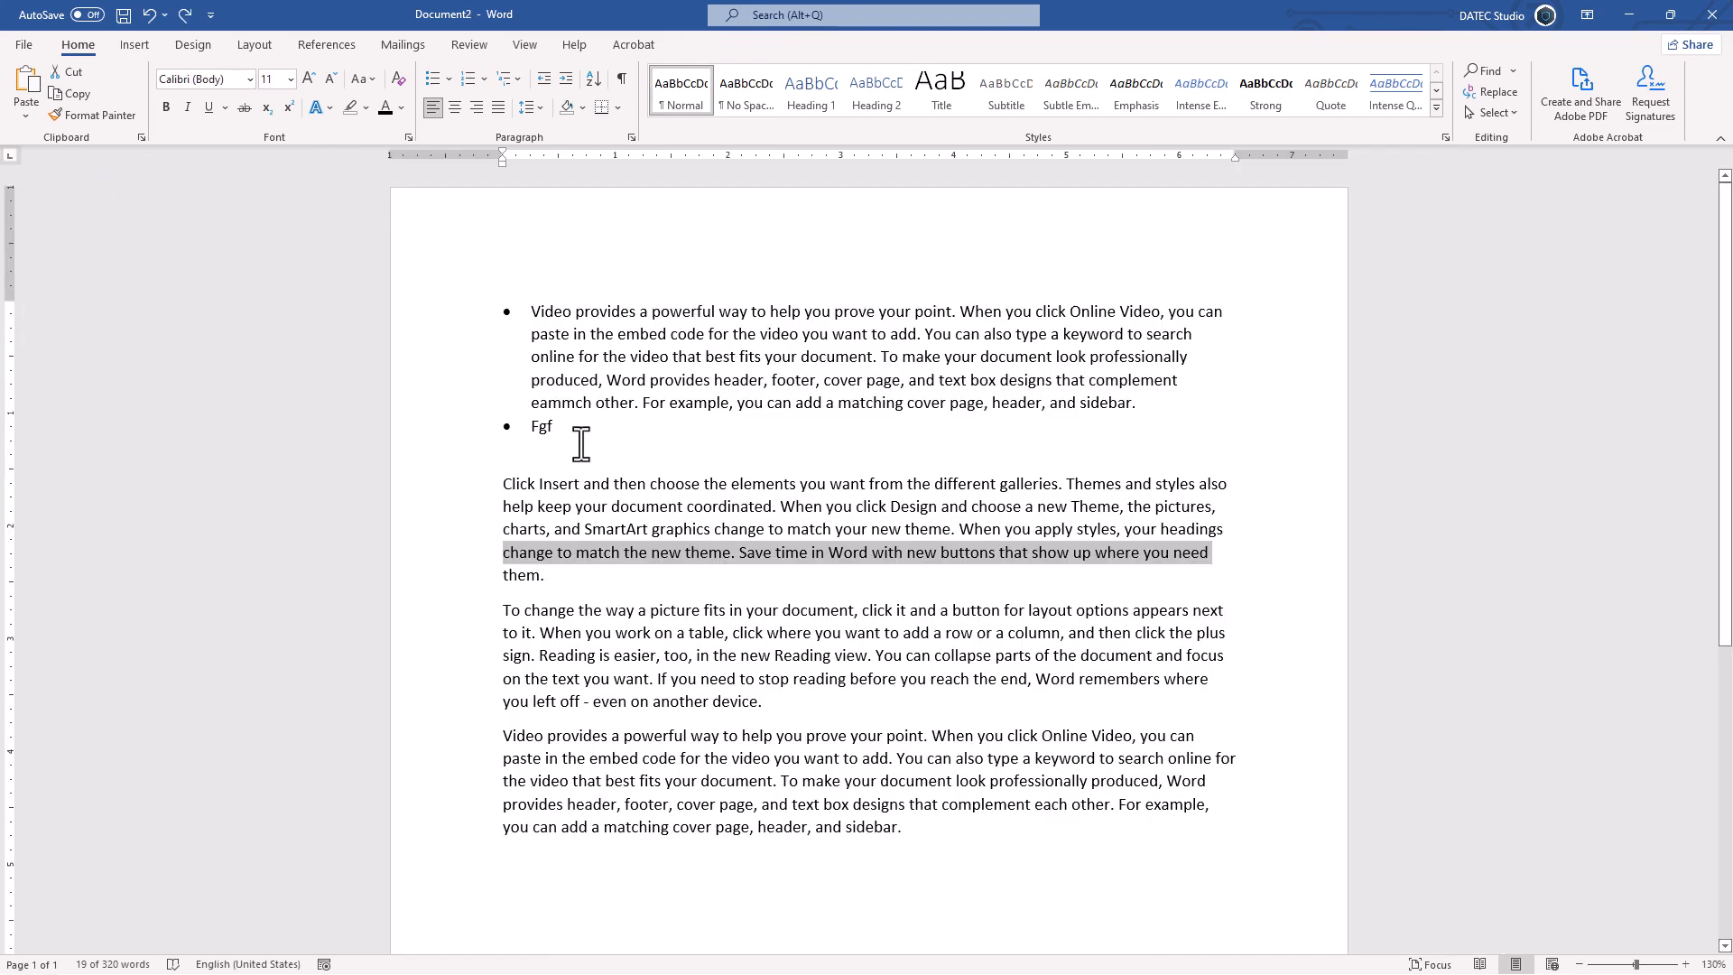
# Step: In Document2, bullet all the sample text paragraphs, then scroll down to page 2
pyautogui.click(464, 312)
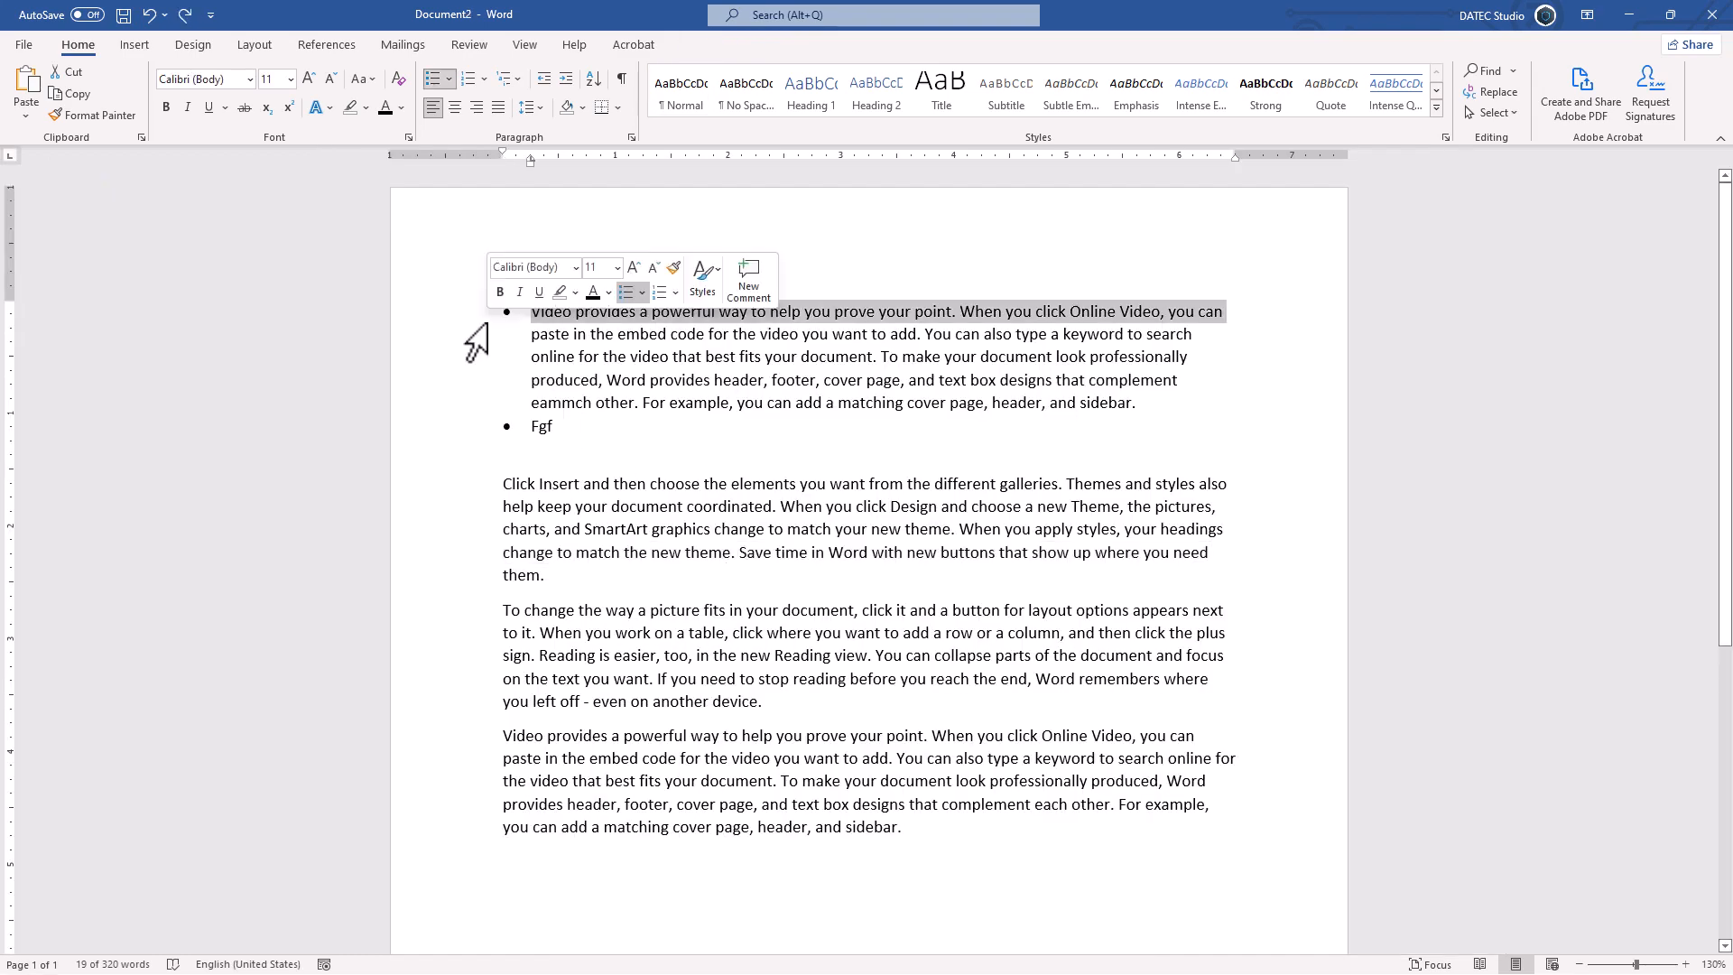
pyautogui.moveTo(464, 311); pyautogui.dragTo(446, 882)
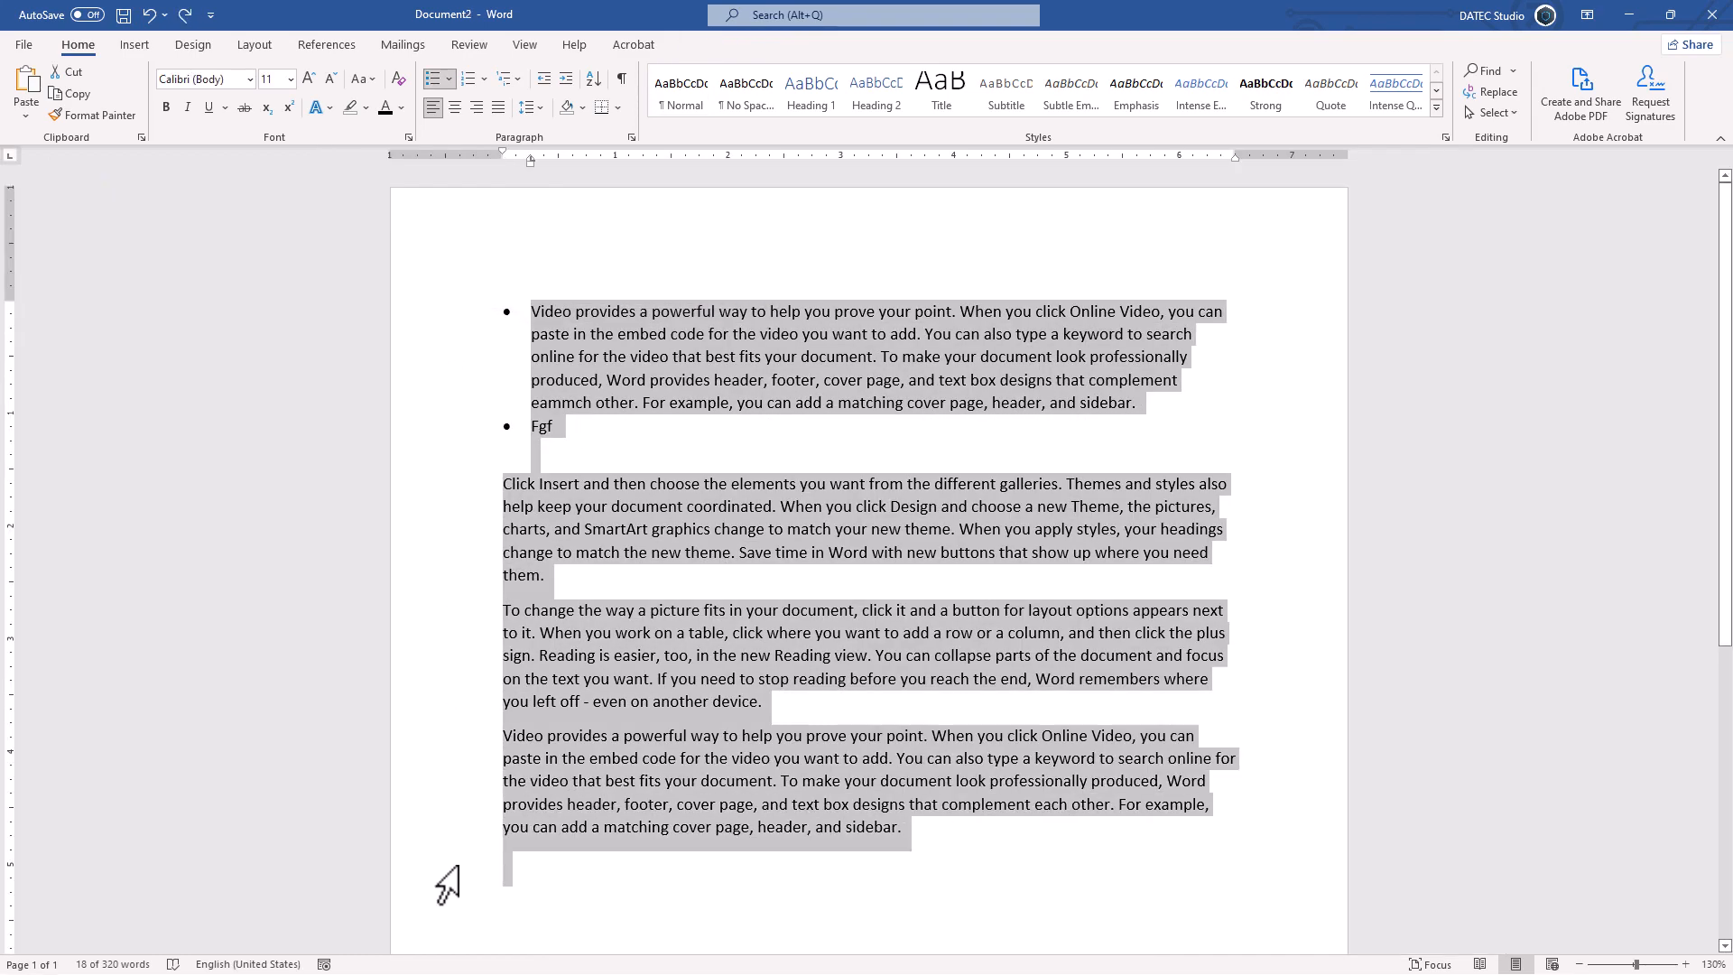
pyautogui.click(428, 79)
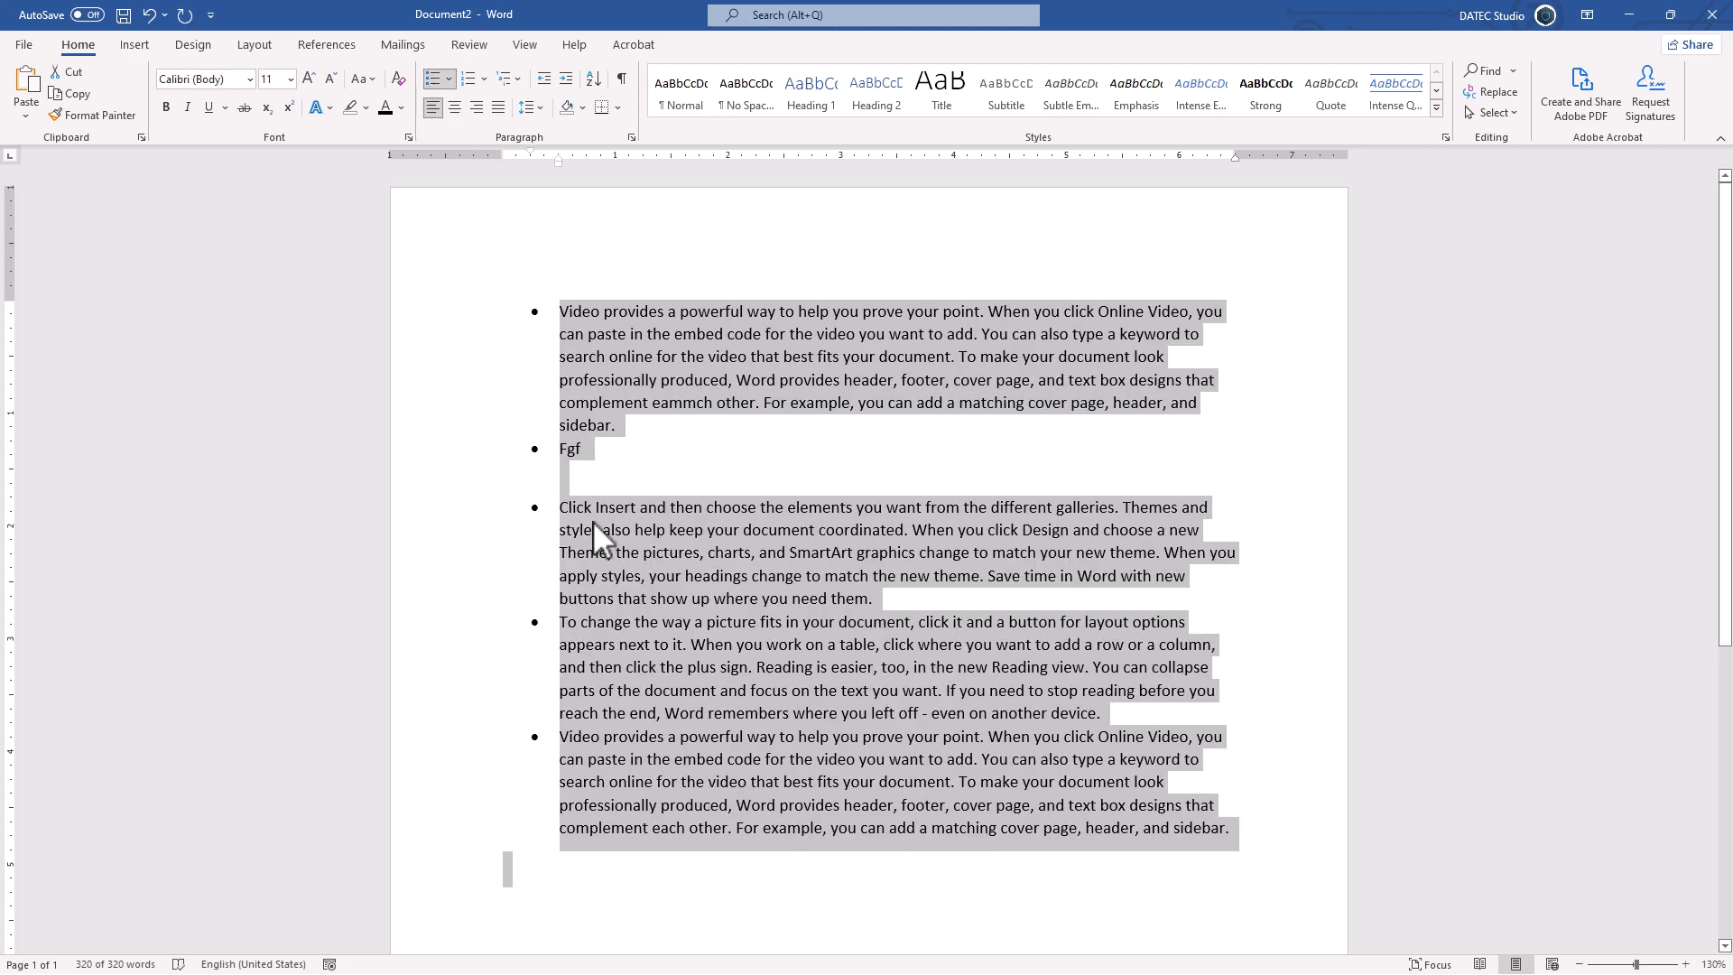
pyautogui.click(508, 877)
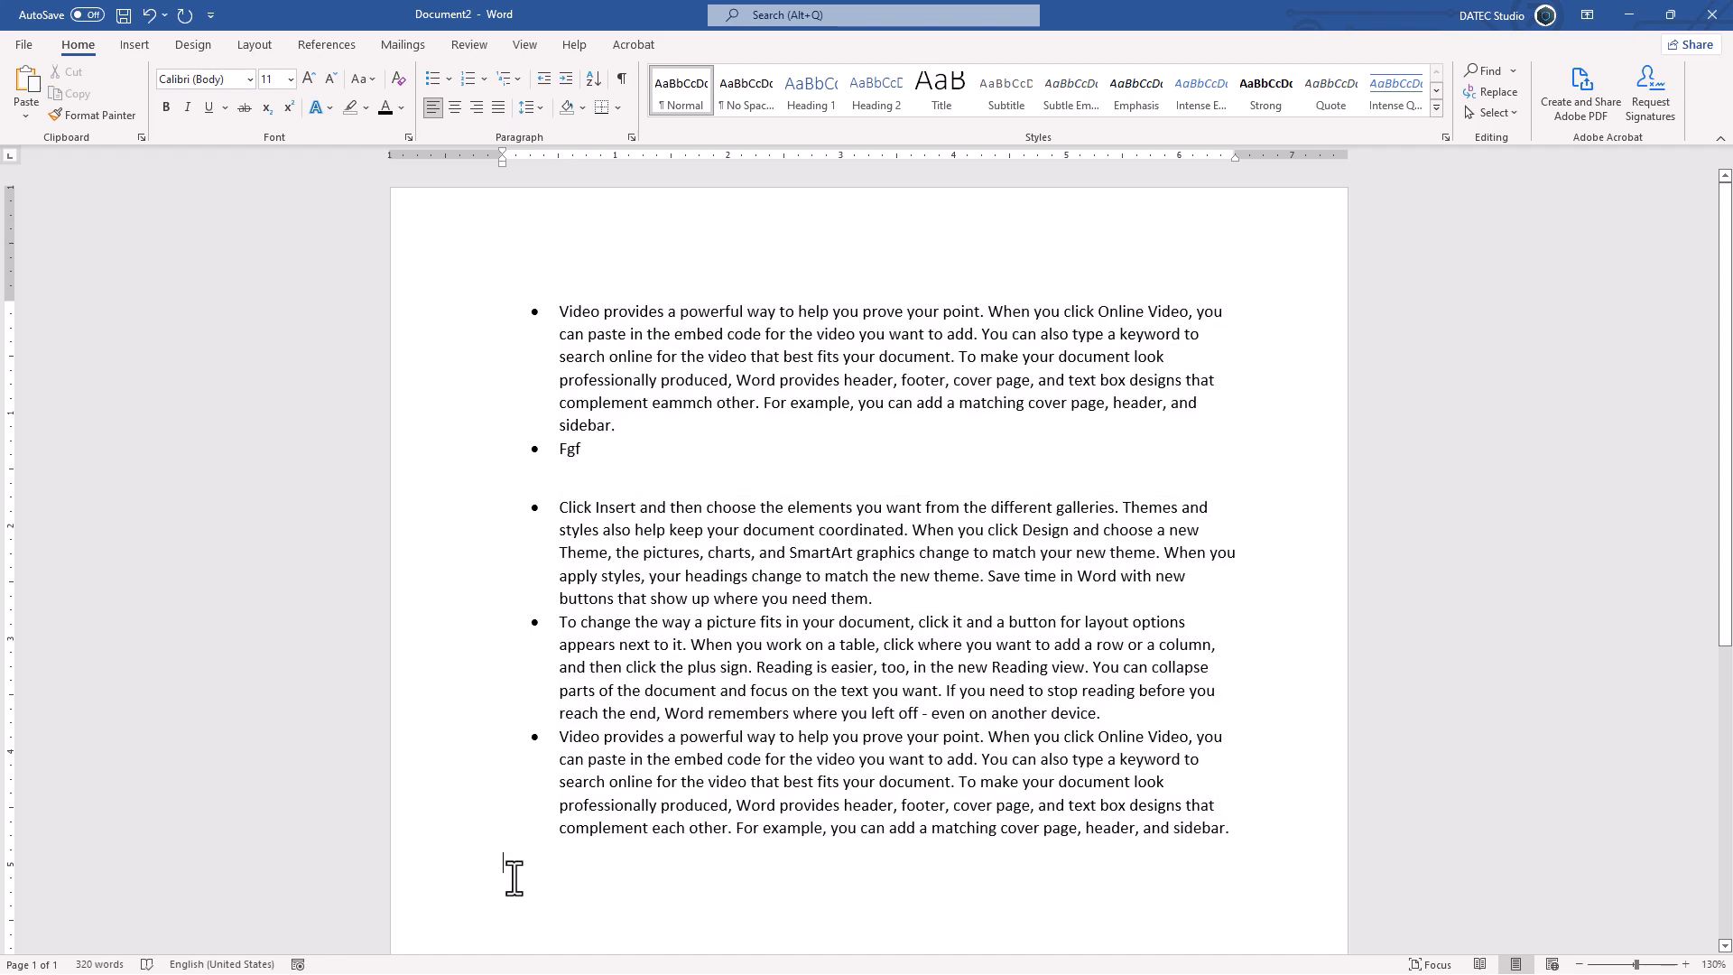
pyautogui.scroll(-7, 512, 878)
pyautogui.scroll(-3, 514, 878)
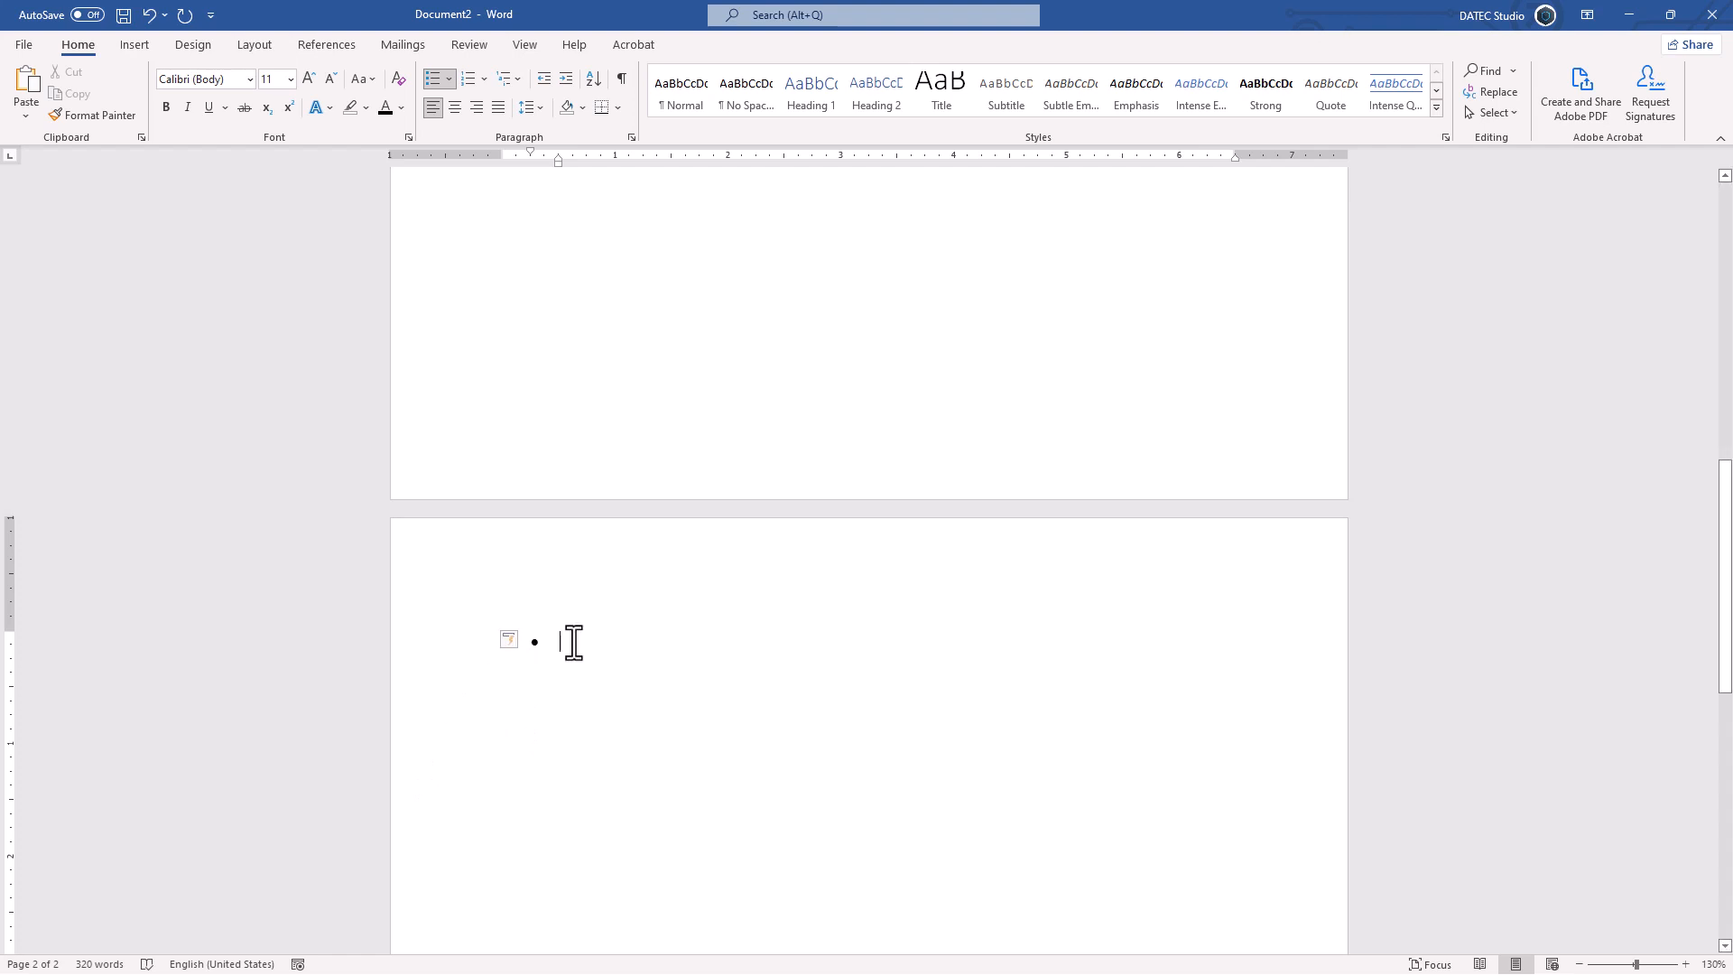
# Step: Type test bullet items 'sdf' and 'dsfsd', then clear the whole document
pyautogui.write('sdf')
pyautogui.press('Return')
pyautogui.write('dsf')
pyautogui.press('Return')
pyautogui.write('sd')
pyautogui.hotkey('ctrl', 'a')
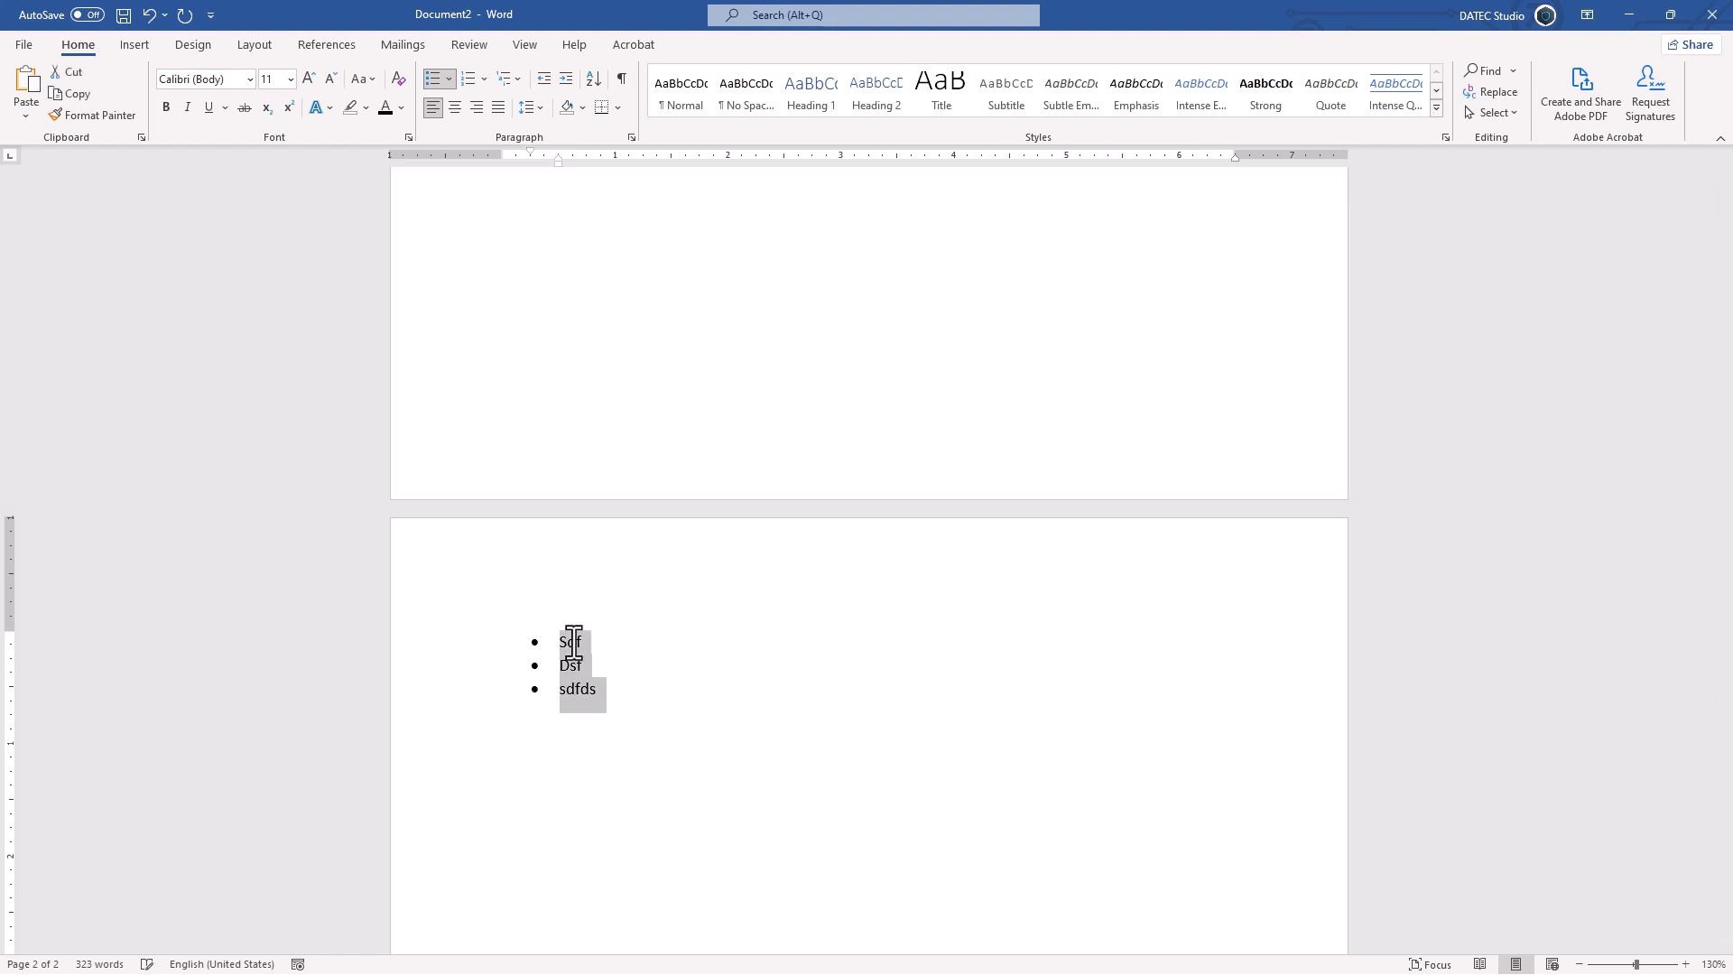
pyautogui.press('Delete')
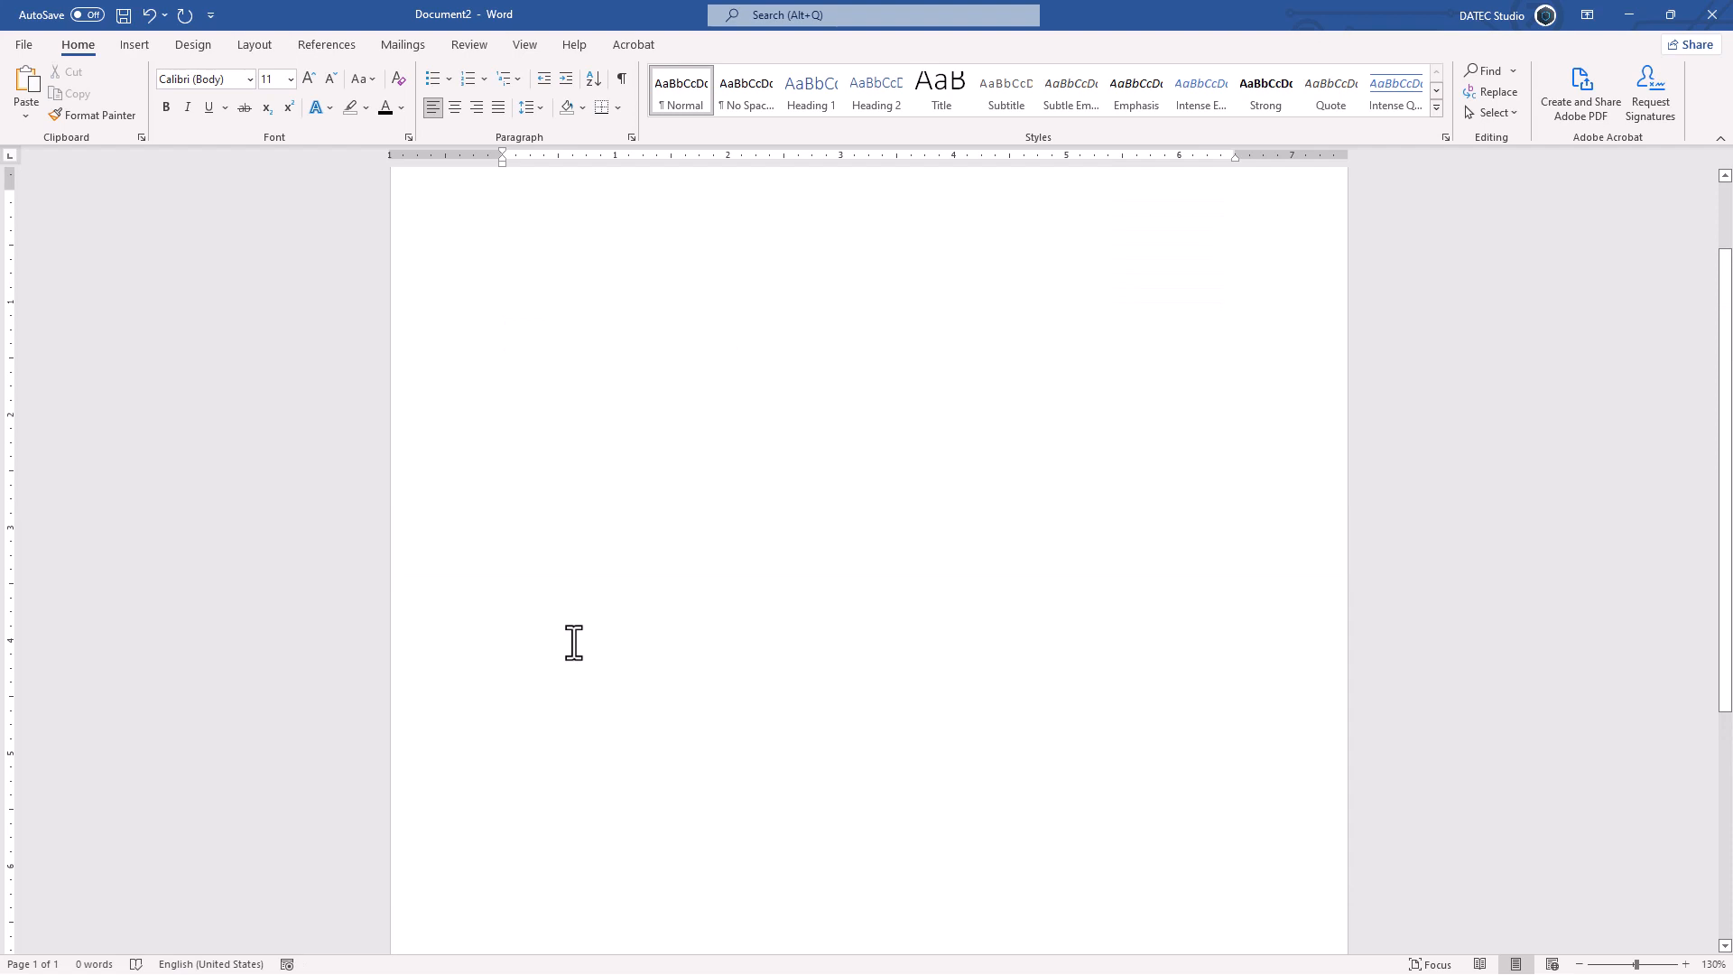
# Step: Try a dash list with 'sdf' and 'dsf', clear it, and generate text with =rand(10,1)
pyautogui.write('-')
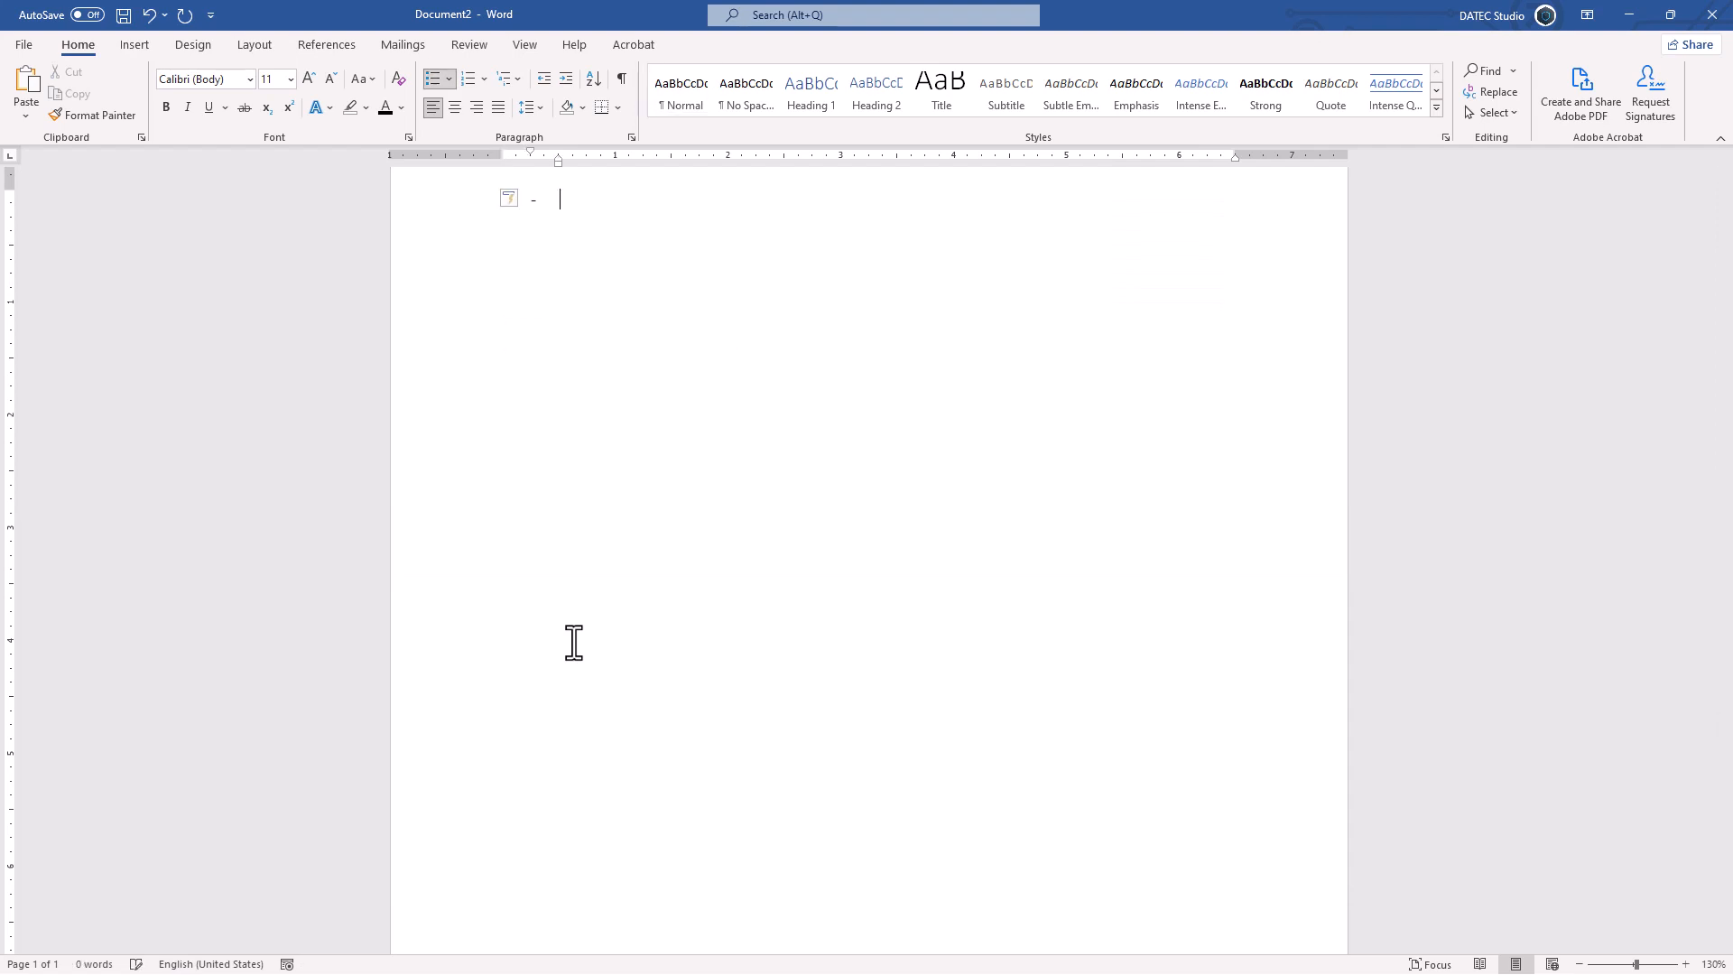
pyautogui.write(' sdf')
pyautogui.press('Return')
pyautogui.write('dsf')
pyautogui.hotkey('ctrl', 'a')
pyautogui.press('Delete')
pyautogui.hotkey('ctrl', 'a')
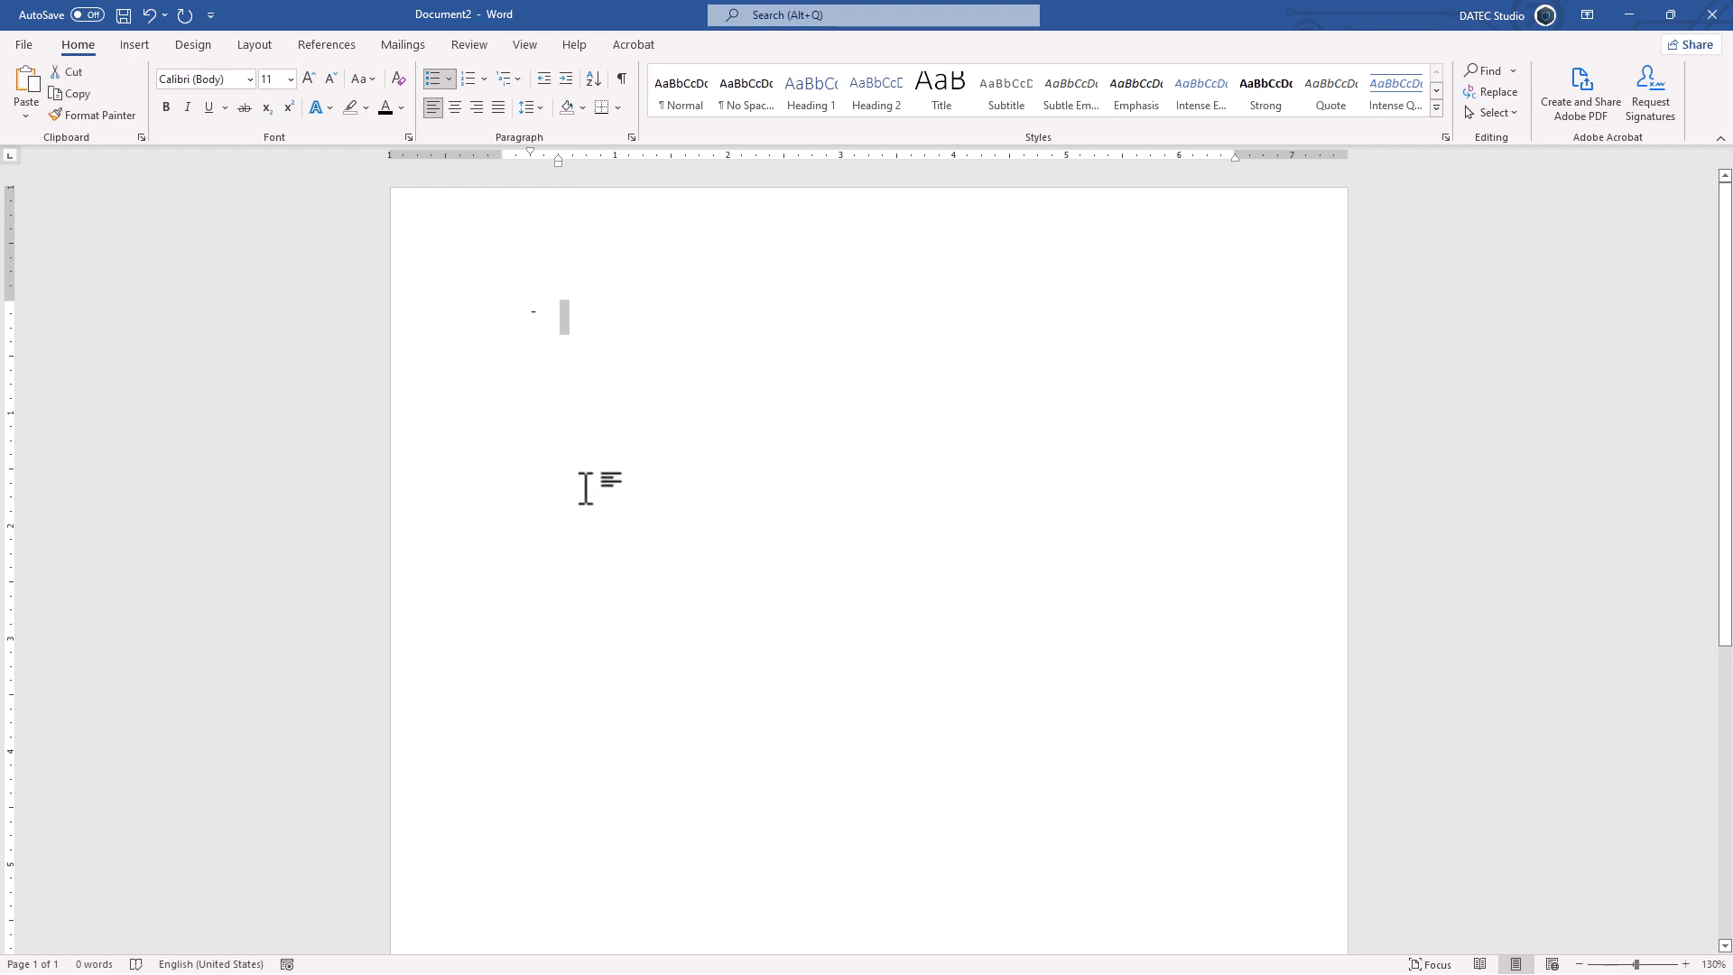
pyautogui.press('Delete')
pyautogui.write('=rand(')
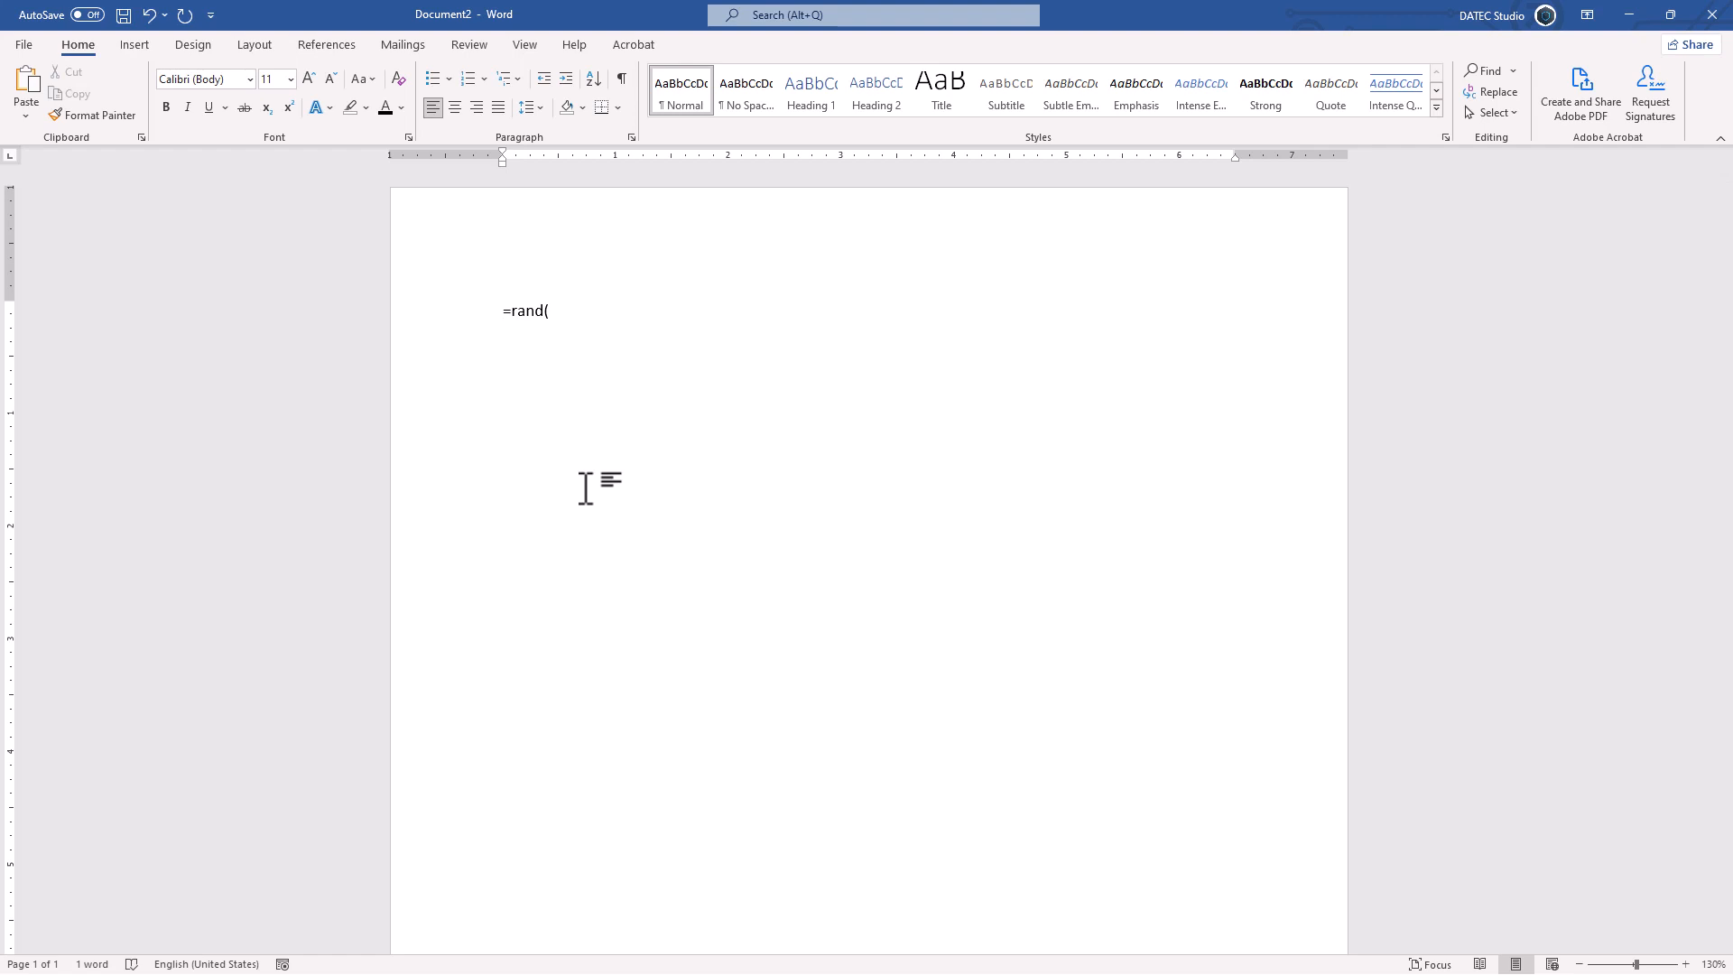
pyautogui.write('10,1)')
pyautogui.press('Return')
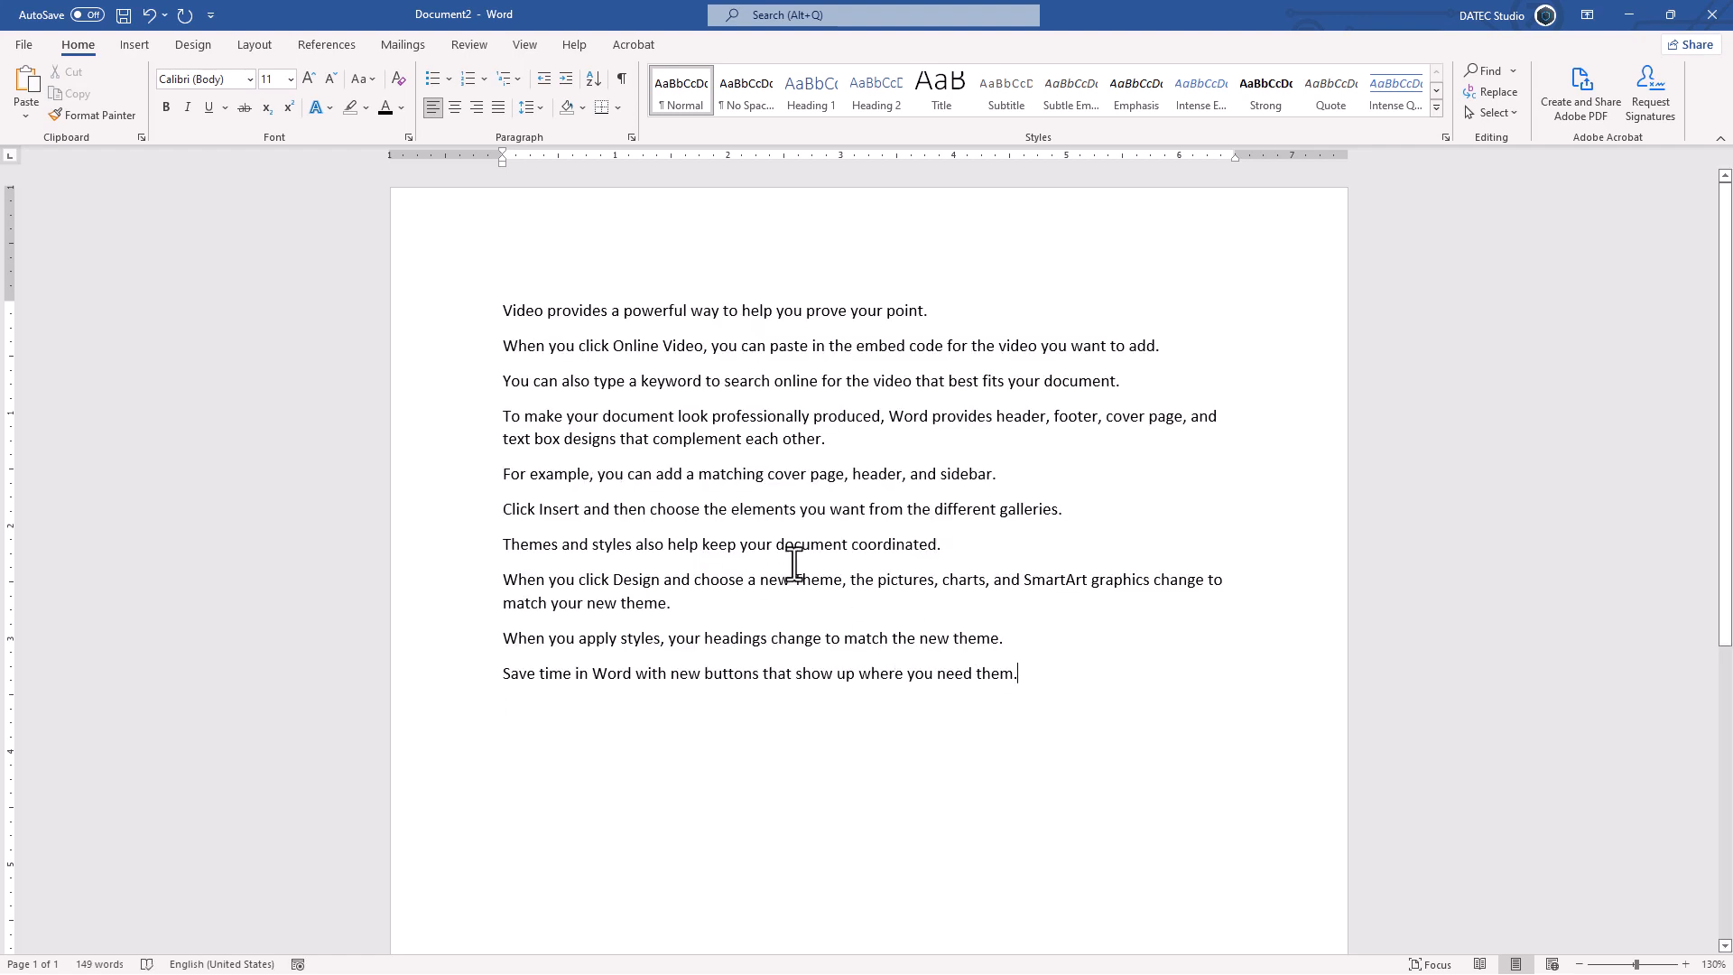
# Step: Bullet all ten sample paragraphs using the solid round bullet from the Bullet Library
pyautogui.moveTo(794, 564); pyautogui.dragTo(471, 298)
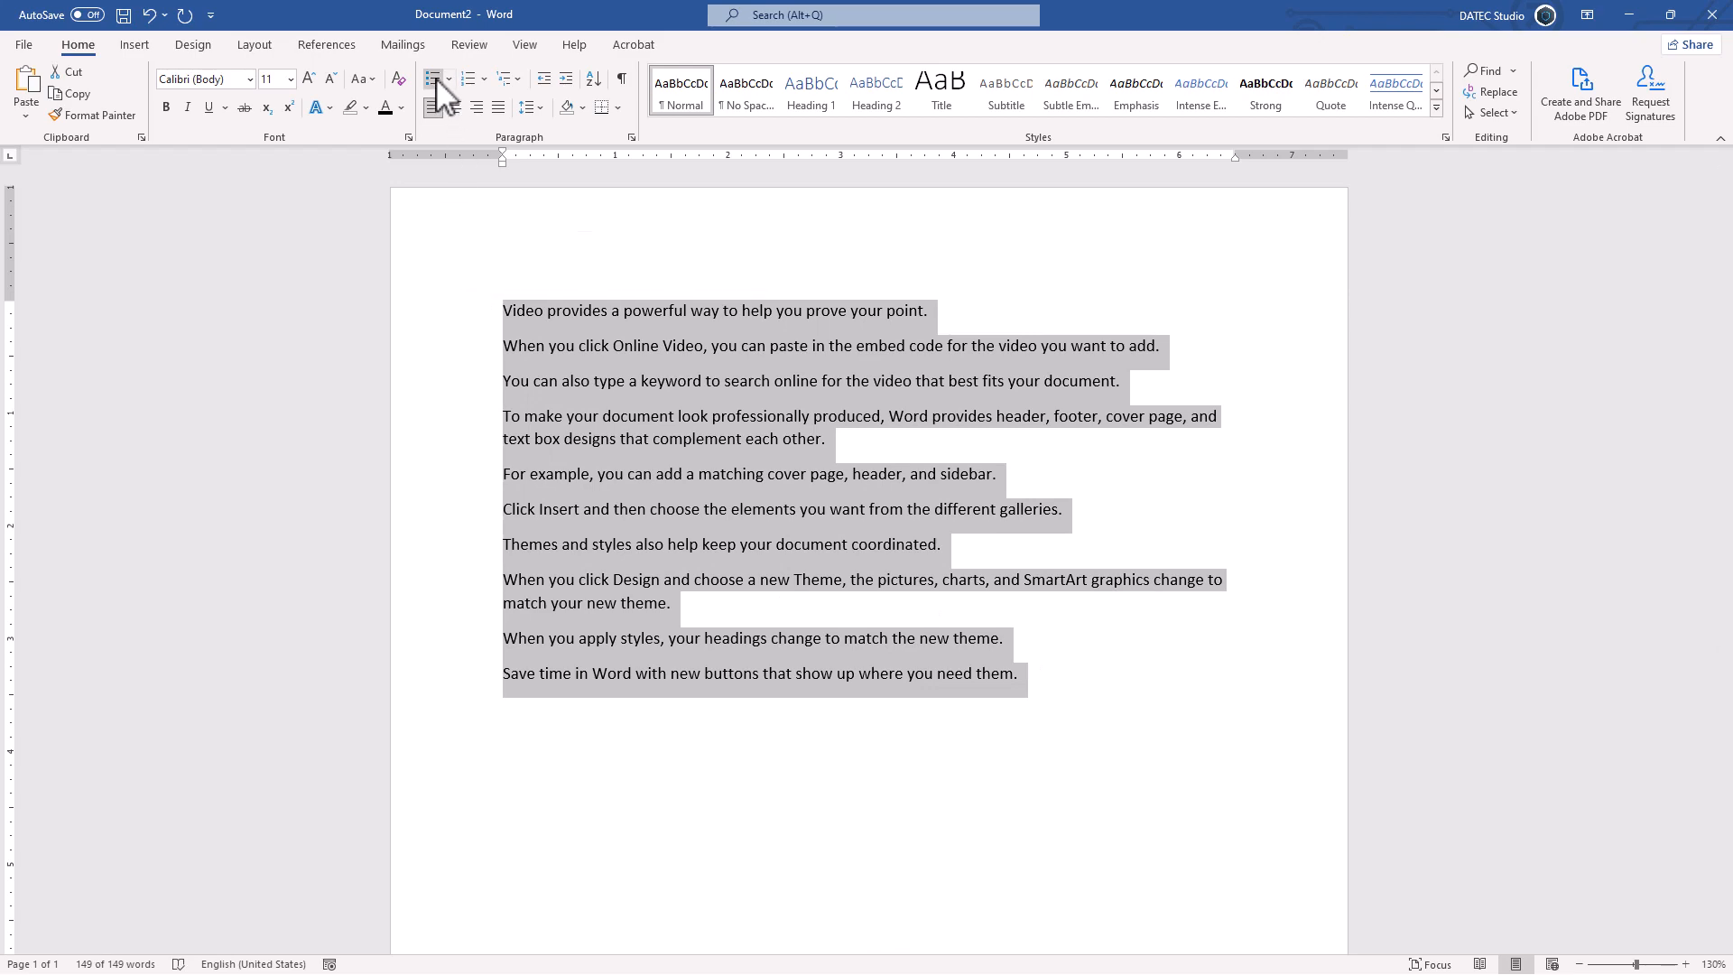
pyautogui.click(434, 79)
pyautogui.click(450, 79)
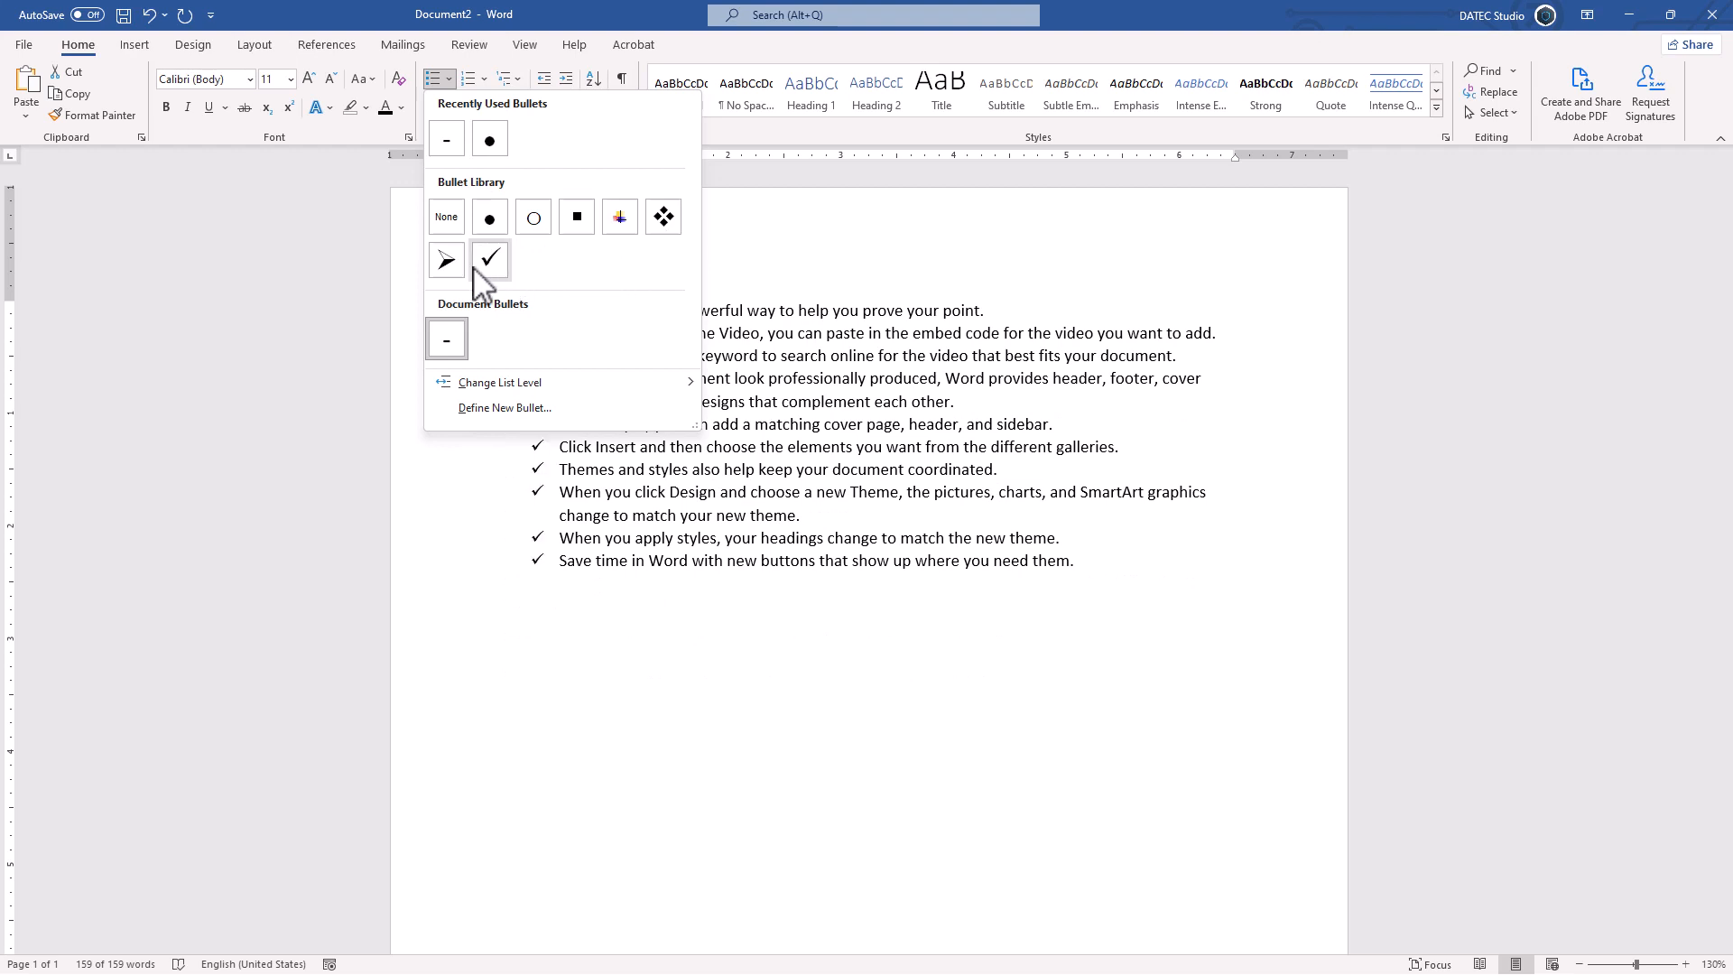
pyautogui.moveTo(531, 388)
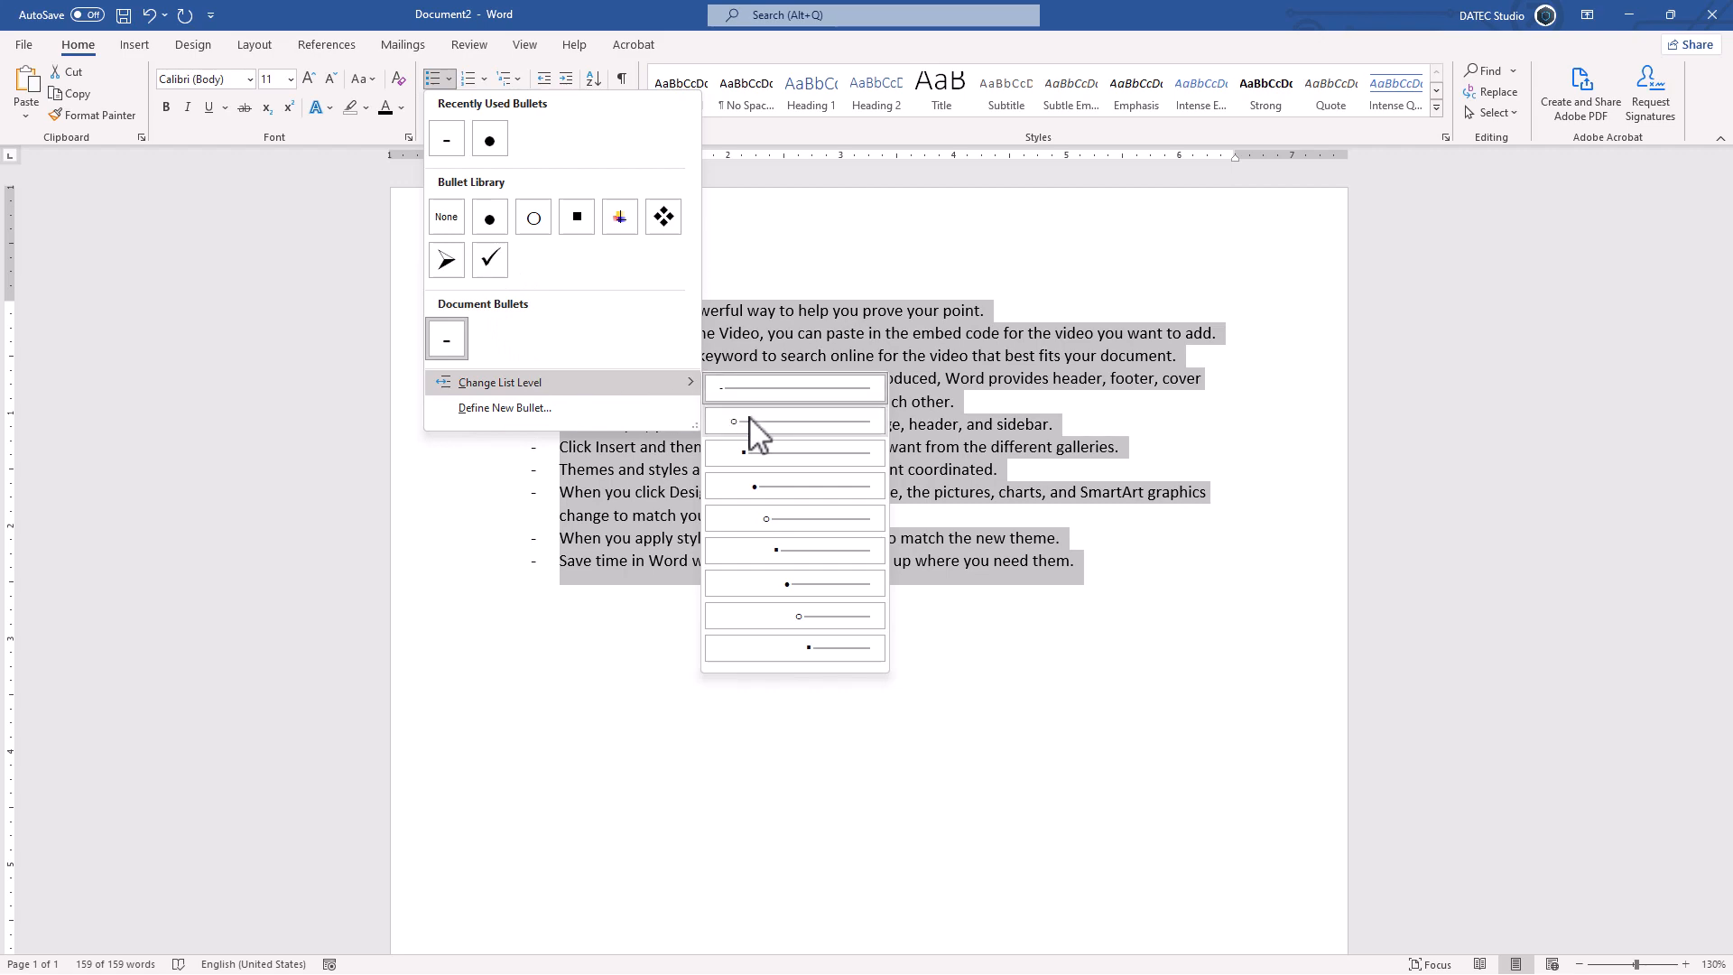
pyautogui.click(490, 219)
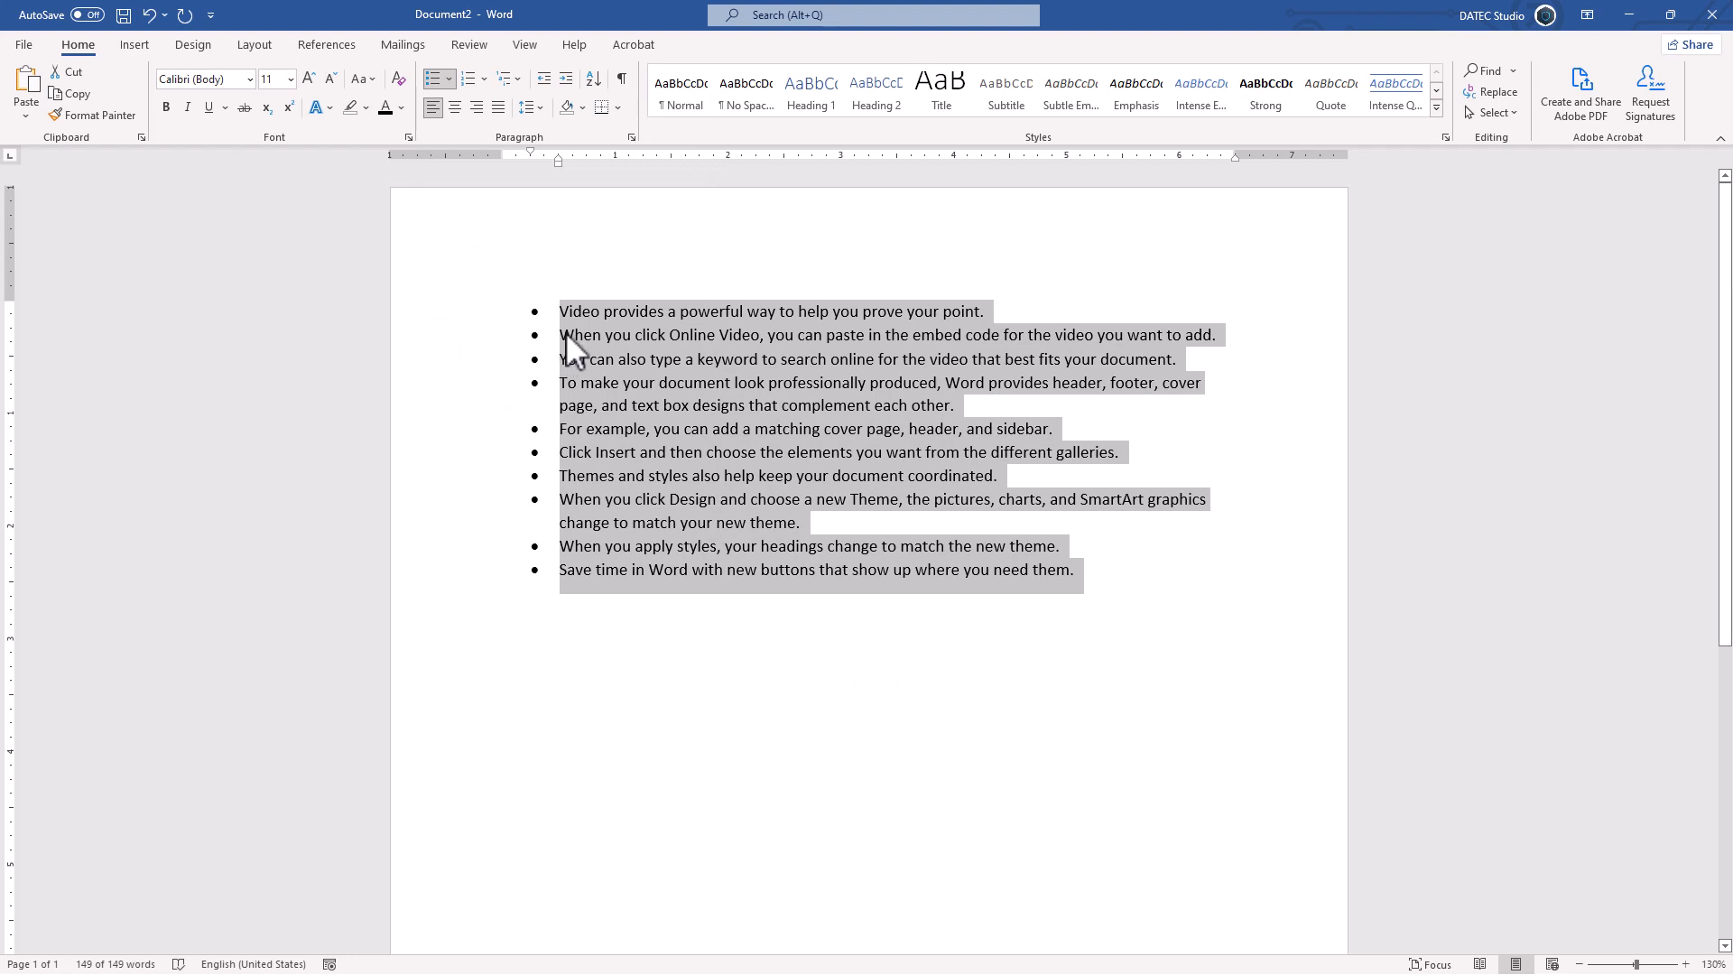
# Step: Test indenting items 2–4, then demote item 2 to level 2 and item 3 to level 3
pyautogui.moveTo(566, 332); pyautogui.dragTo(579, 383)
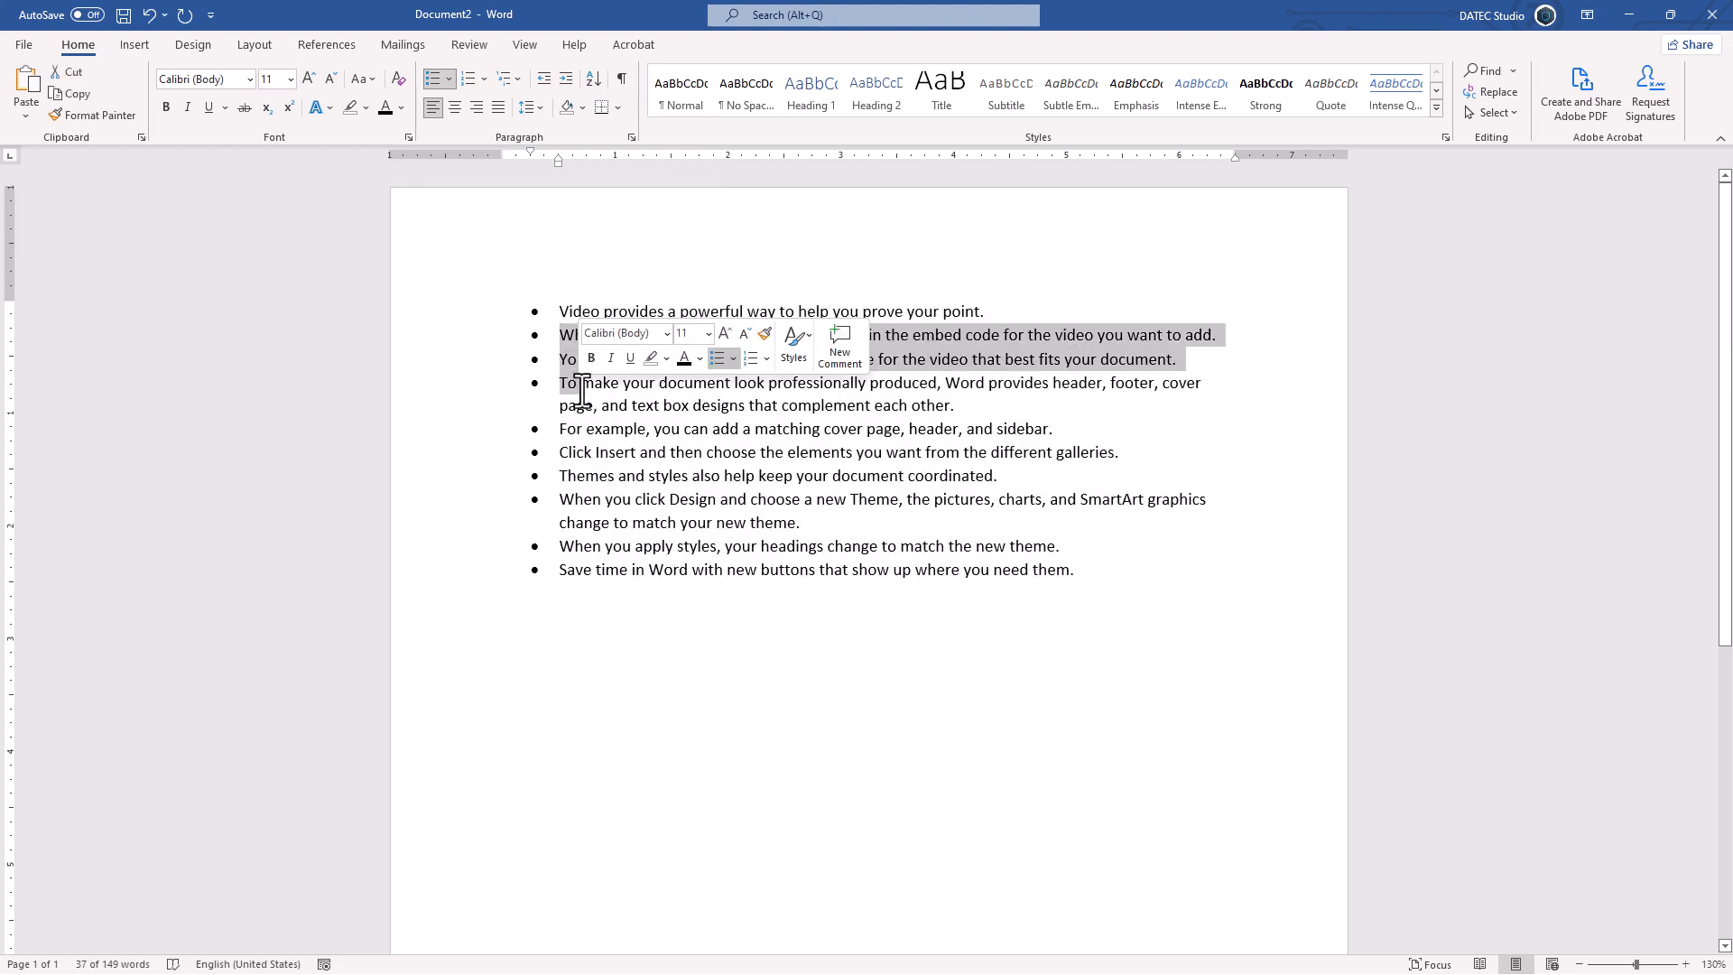
pyautogui.click(567, 81)
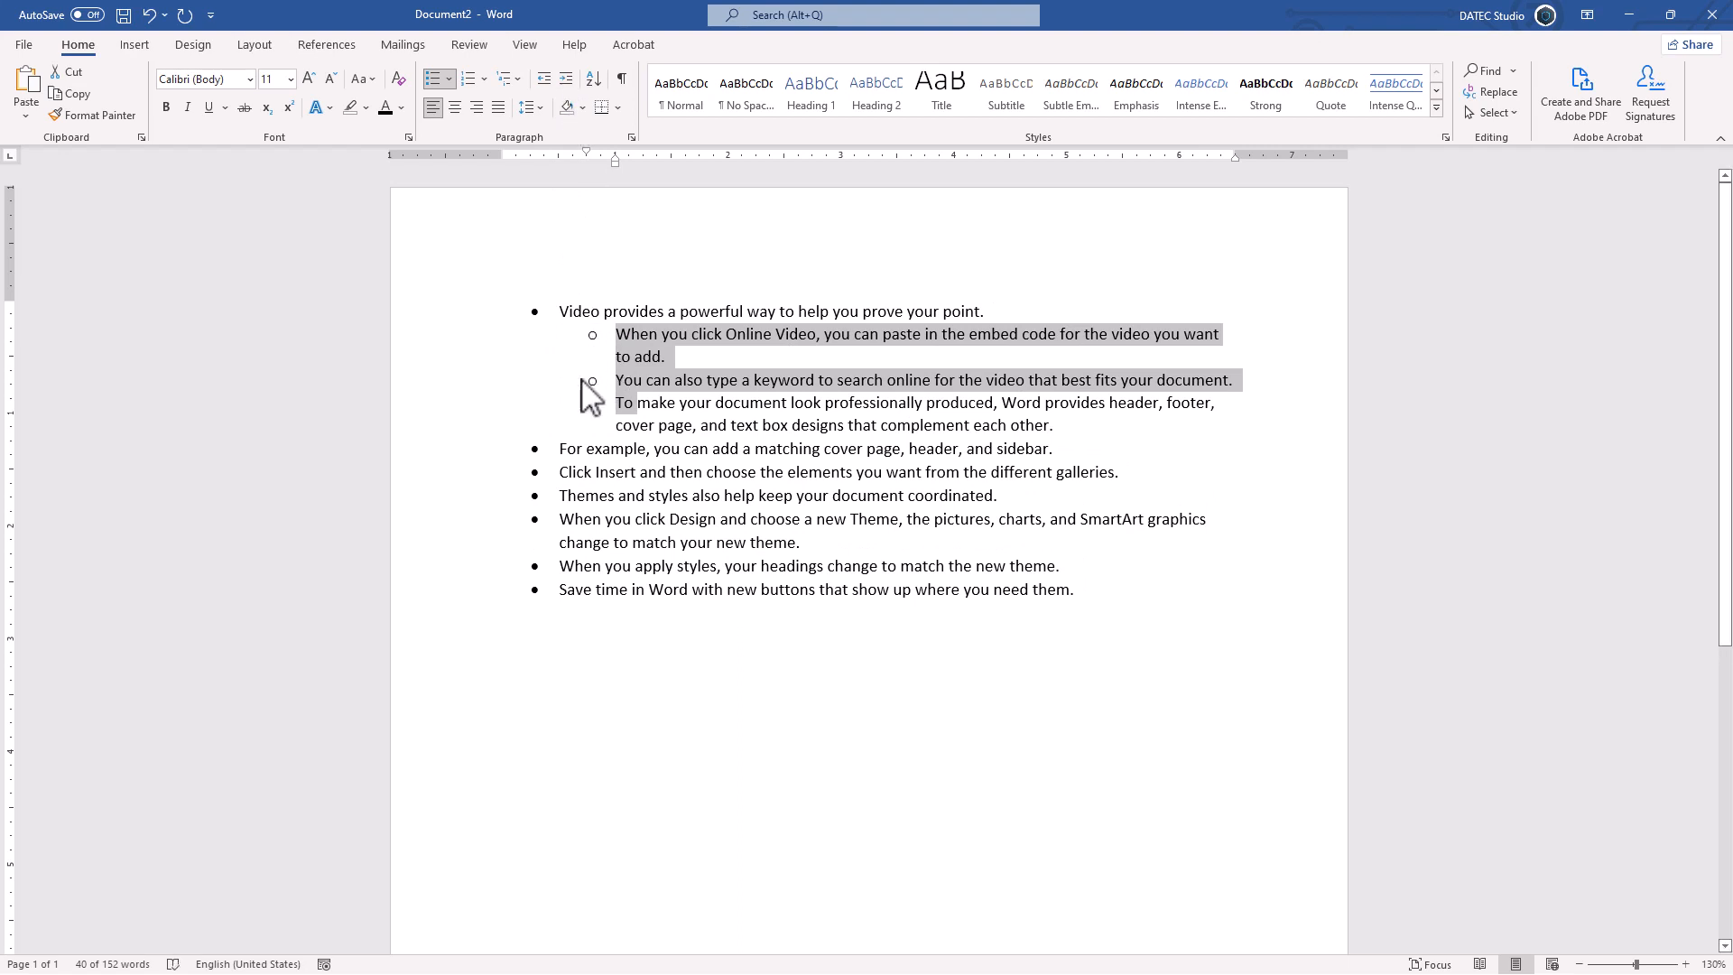
pyautogui.click(539, 85)
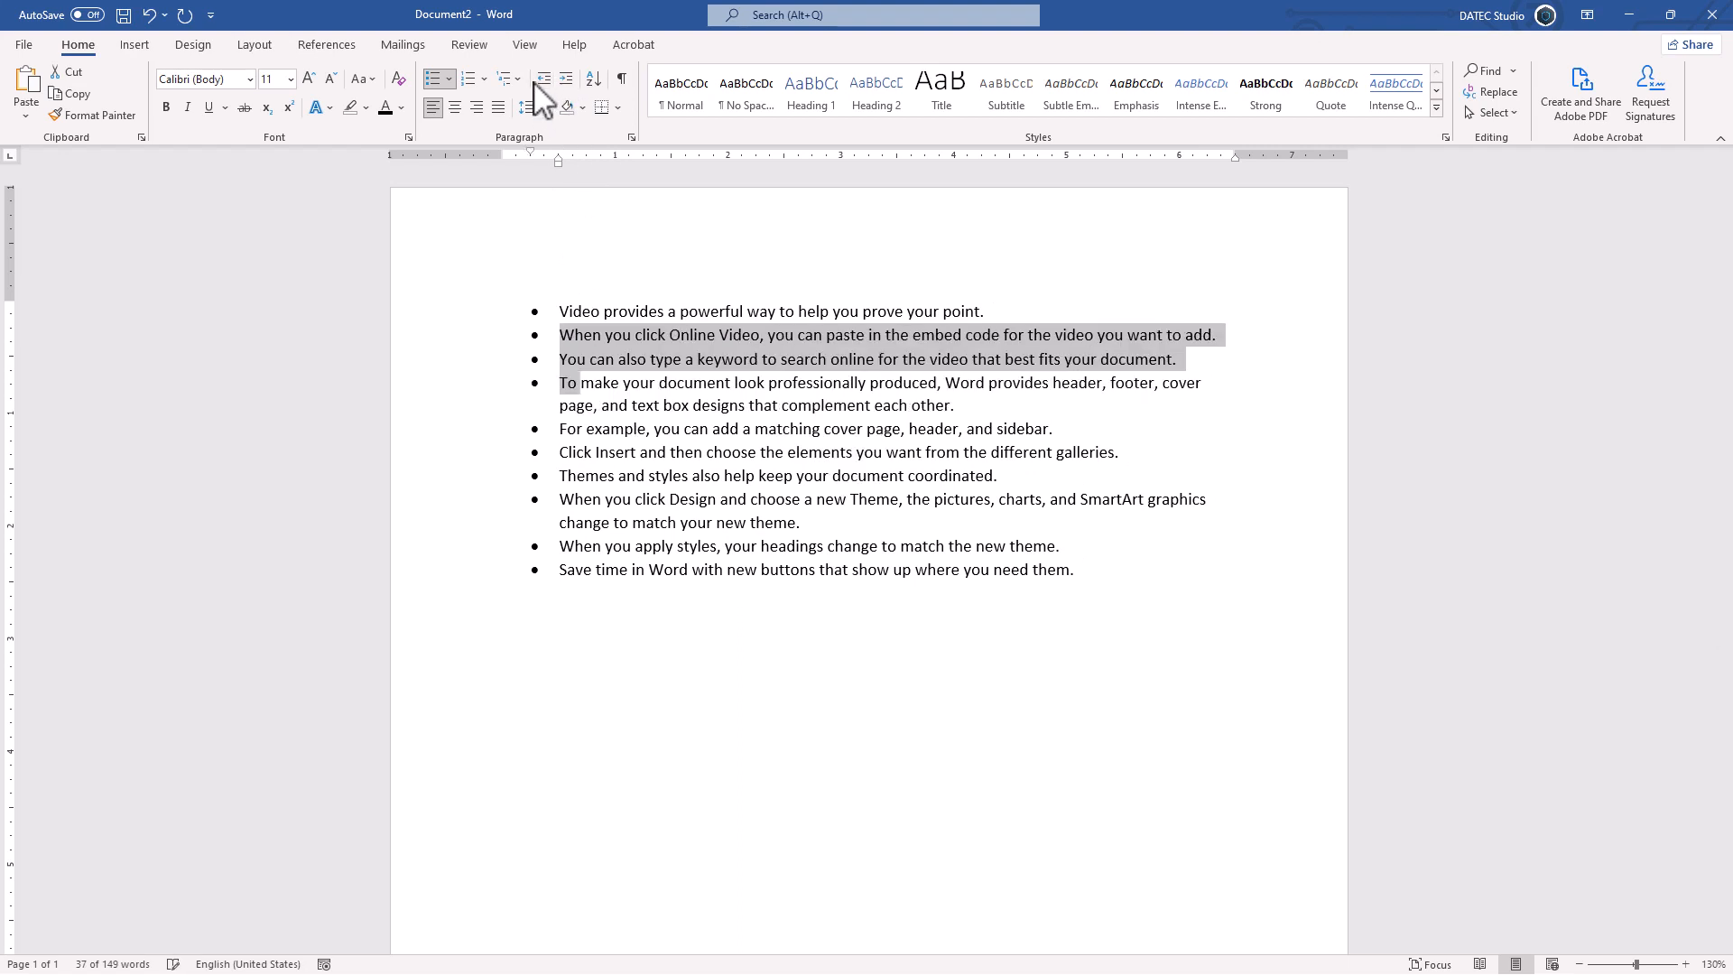
pyautogui.click(560, 336)
pyautogui.press('Tab')
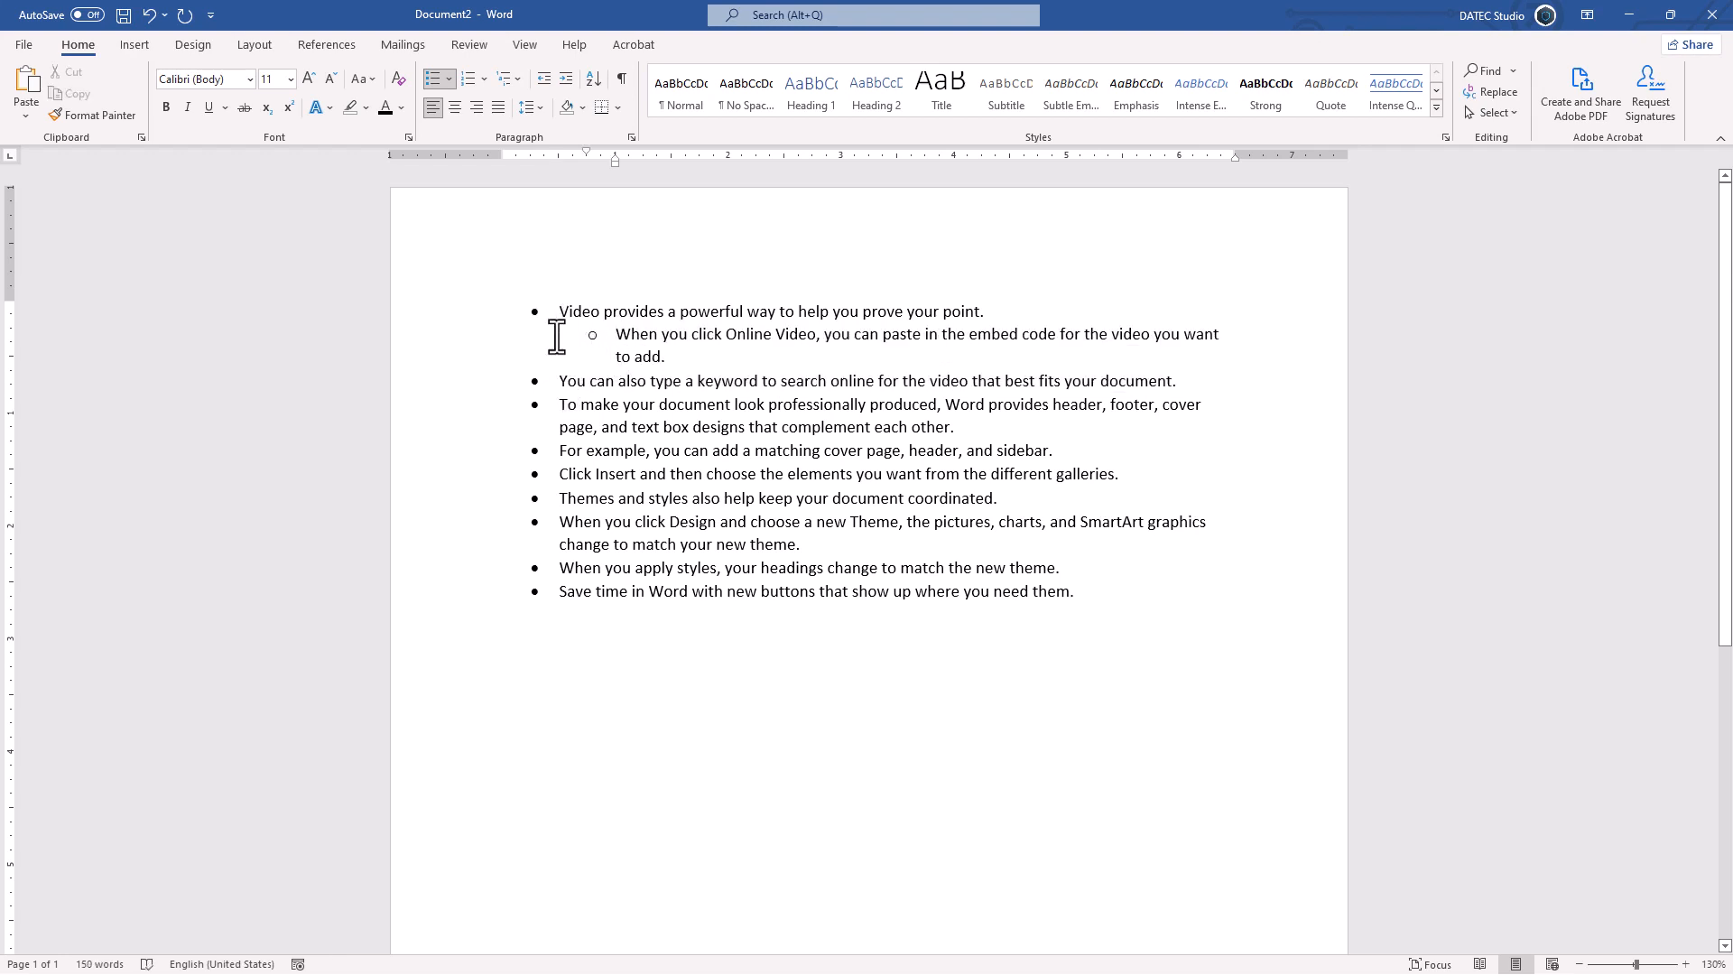
pyautogui.click(554, 383)
pyautogui.press('Tab')
pyautogui.press('Tab')
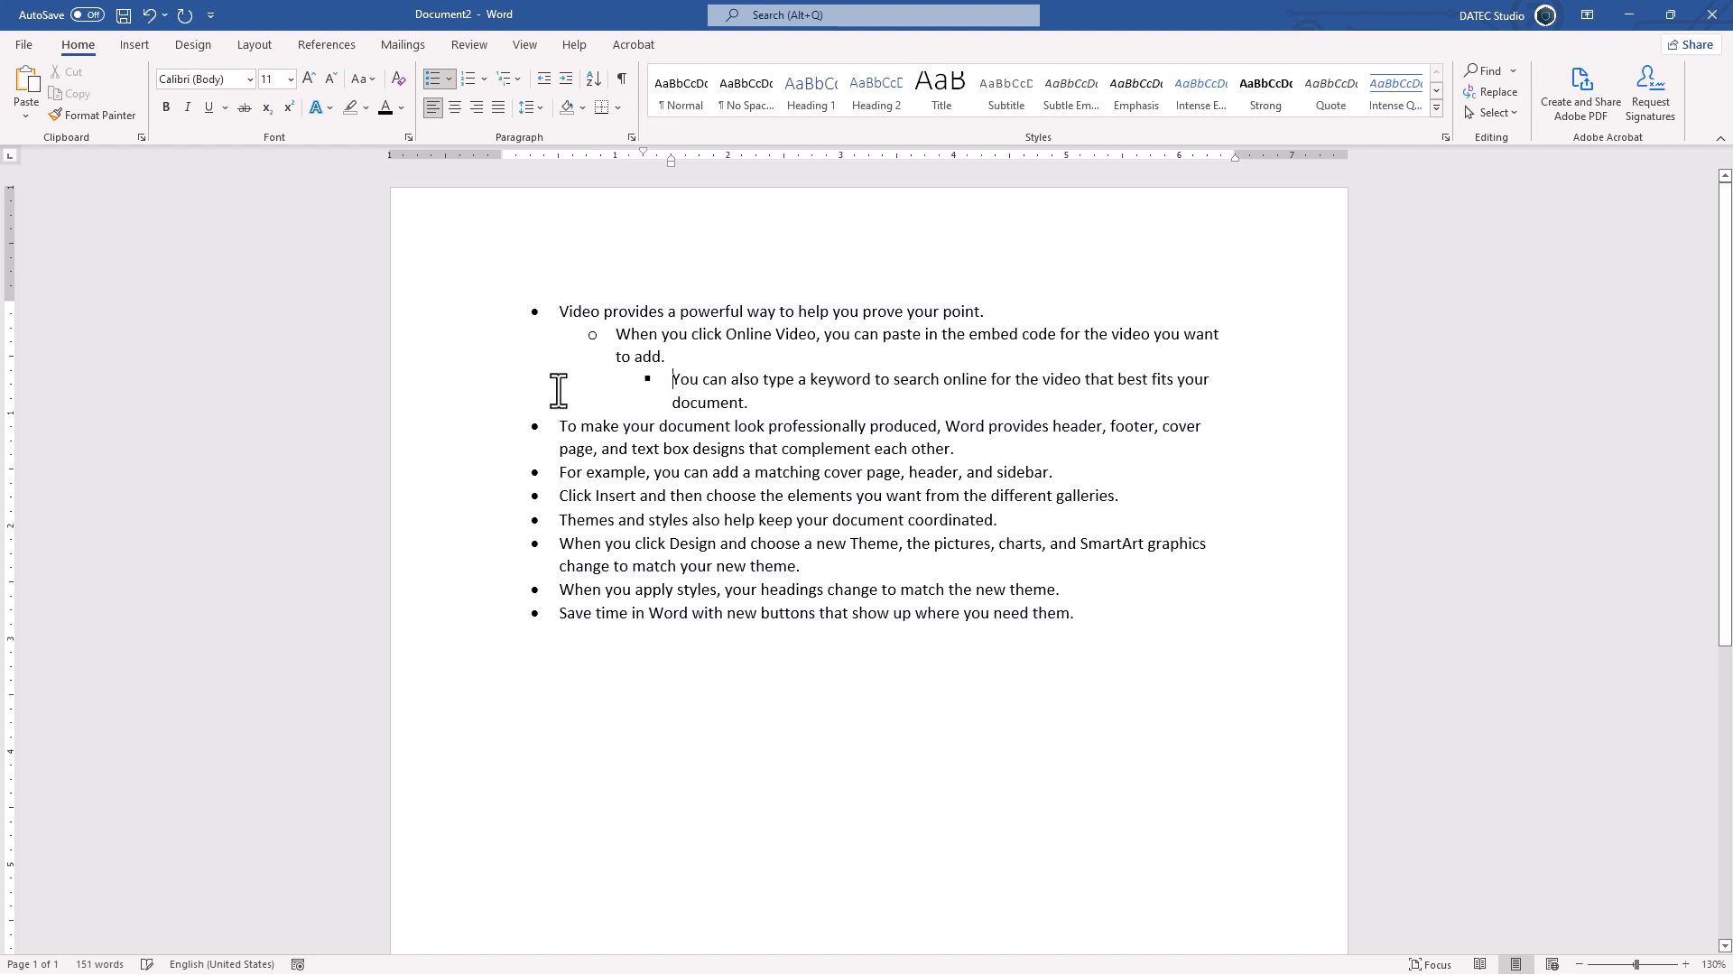
# Step: Demote items 5–7 two levels, then promote them back to top level
pyautogui.moveTo(558, 472); pyautogui.dragTo(612, 521)
pyautogui.press('Tab')
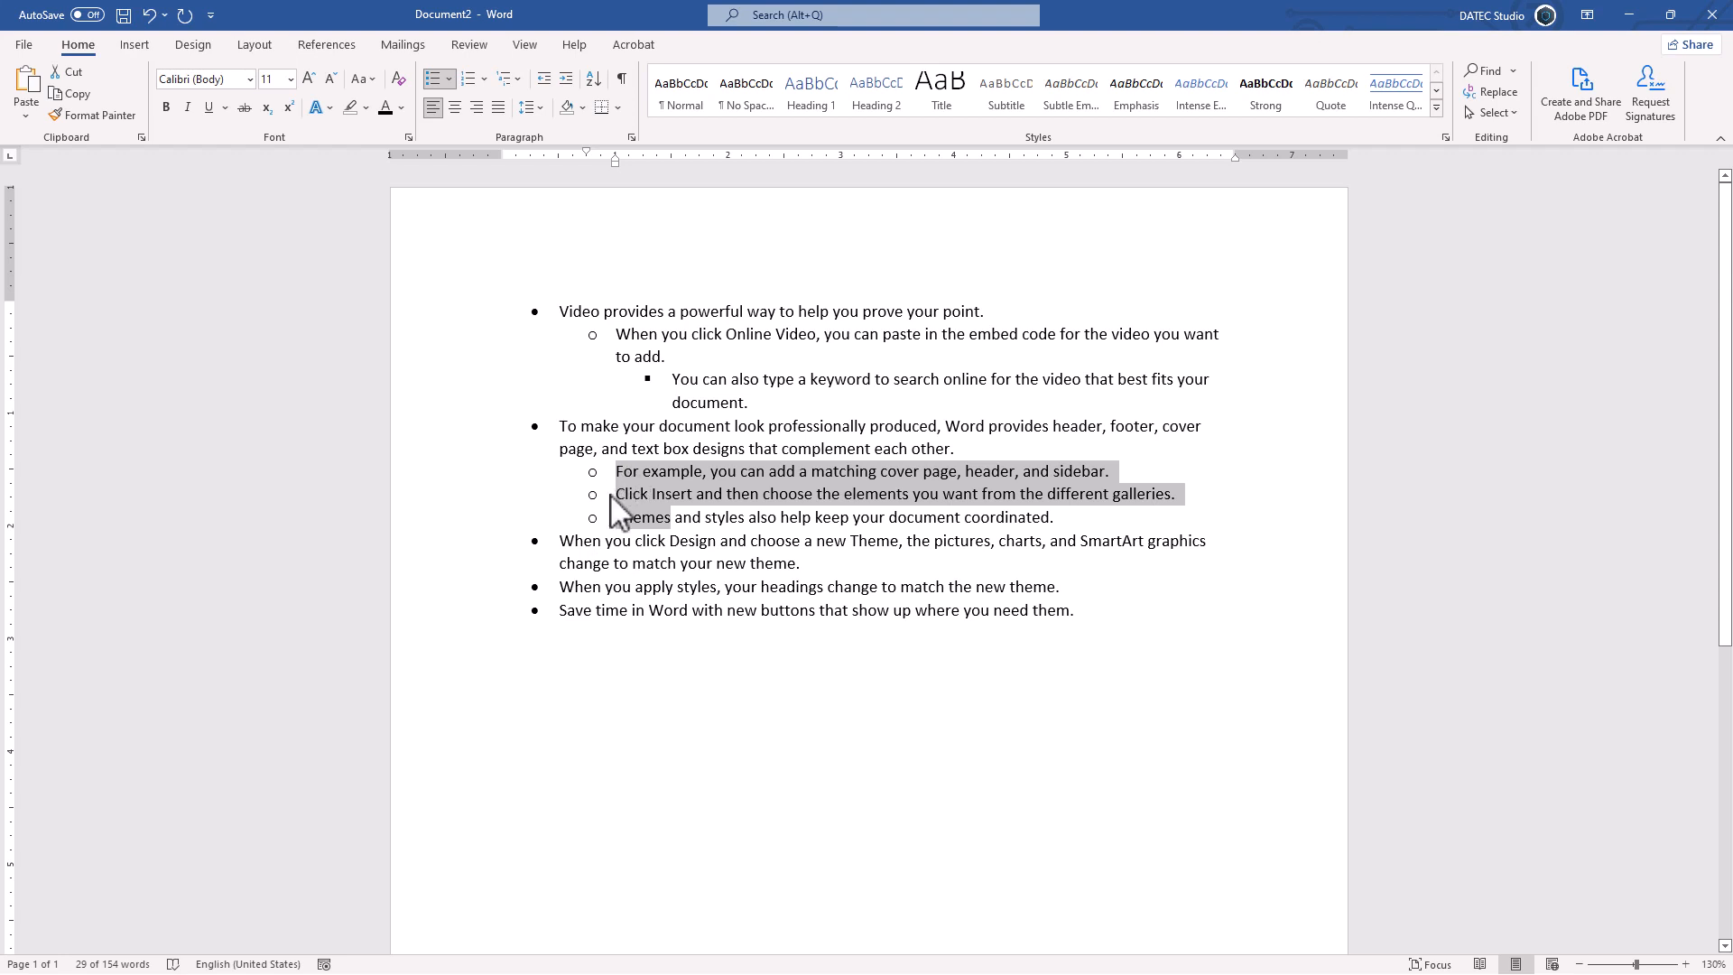
pyautogui.press('Tab')
pyautogui.press('Tab')
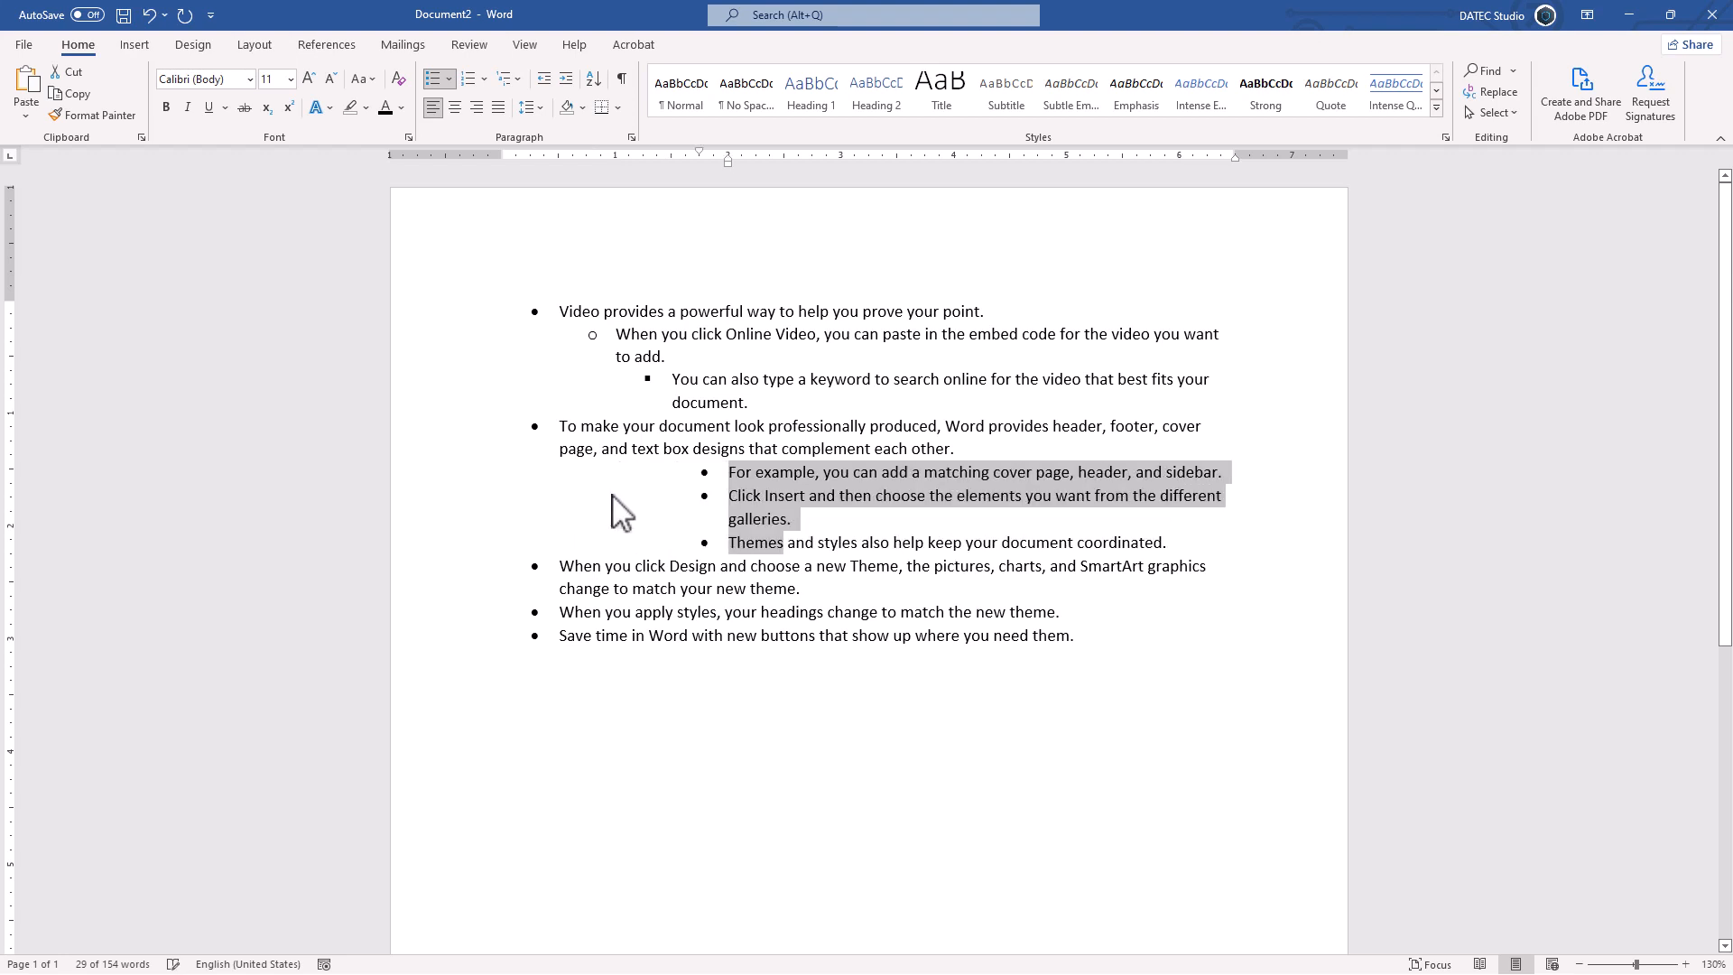
pyautogui.click(548, 81)
pyautogui.click(548, 83)
pyautogui.click(548, 83)
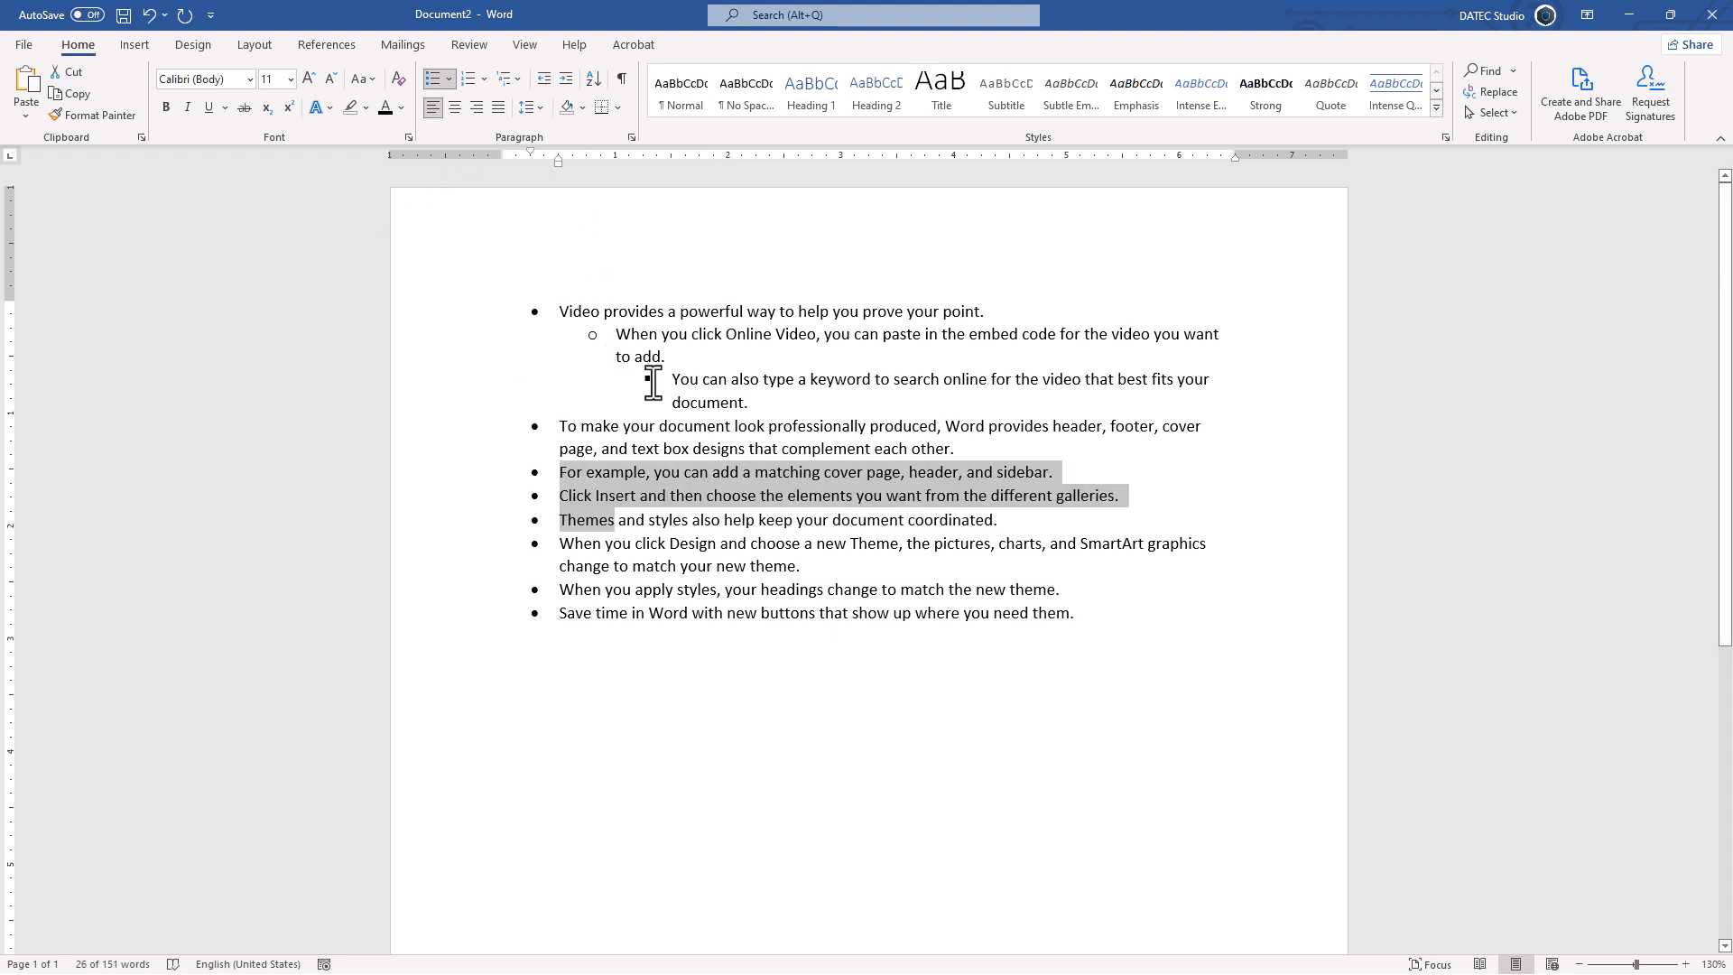
pyautogui.click(647, 378)
# Step: Return items 2 and 3 to top level, select everything, and choose Define New Bullet
pyautogui.click(543, 83)
pyautogui.click(542, 82)
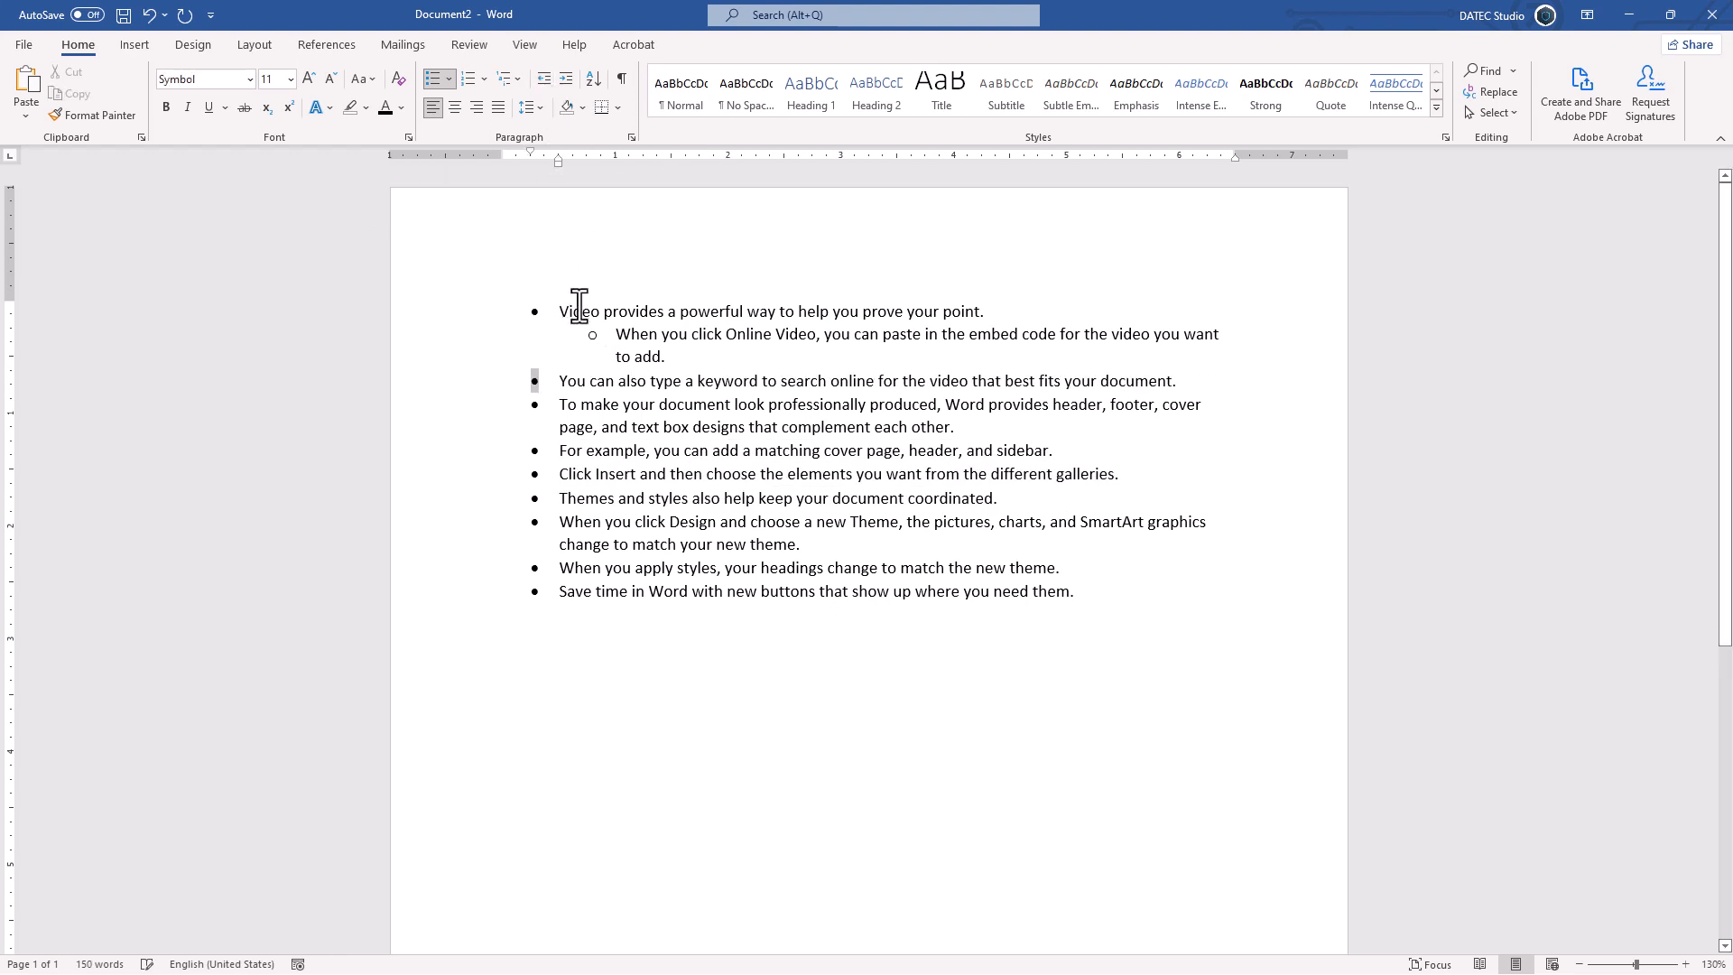
pyautogui.click(610, 335)
pyautogui.click(547, 79)
pyautogui.hotkey('ctrl', 'a')
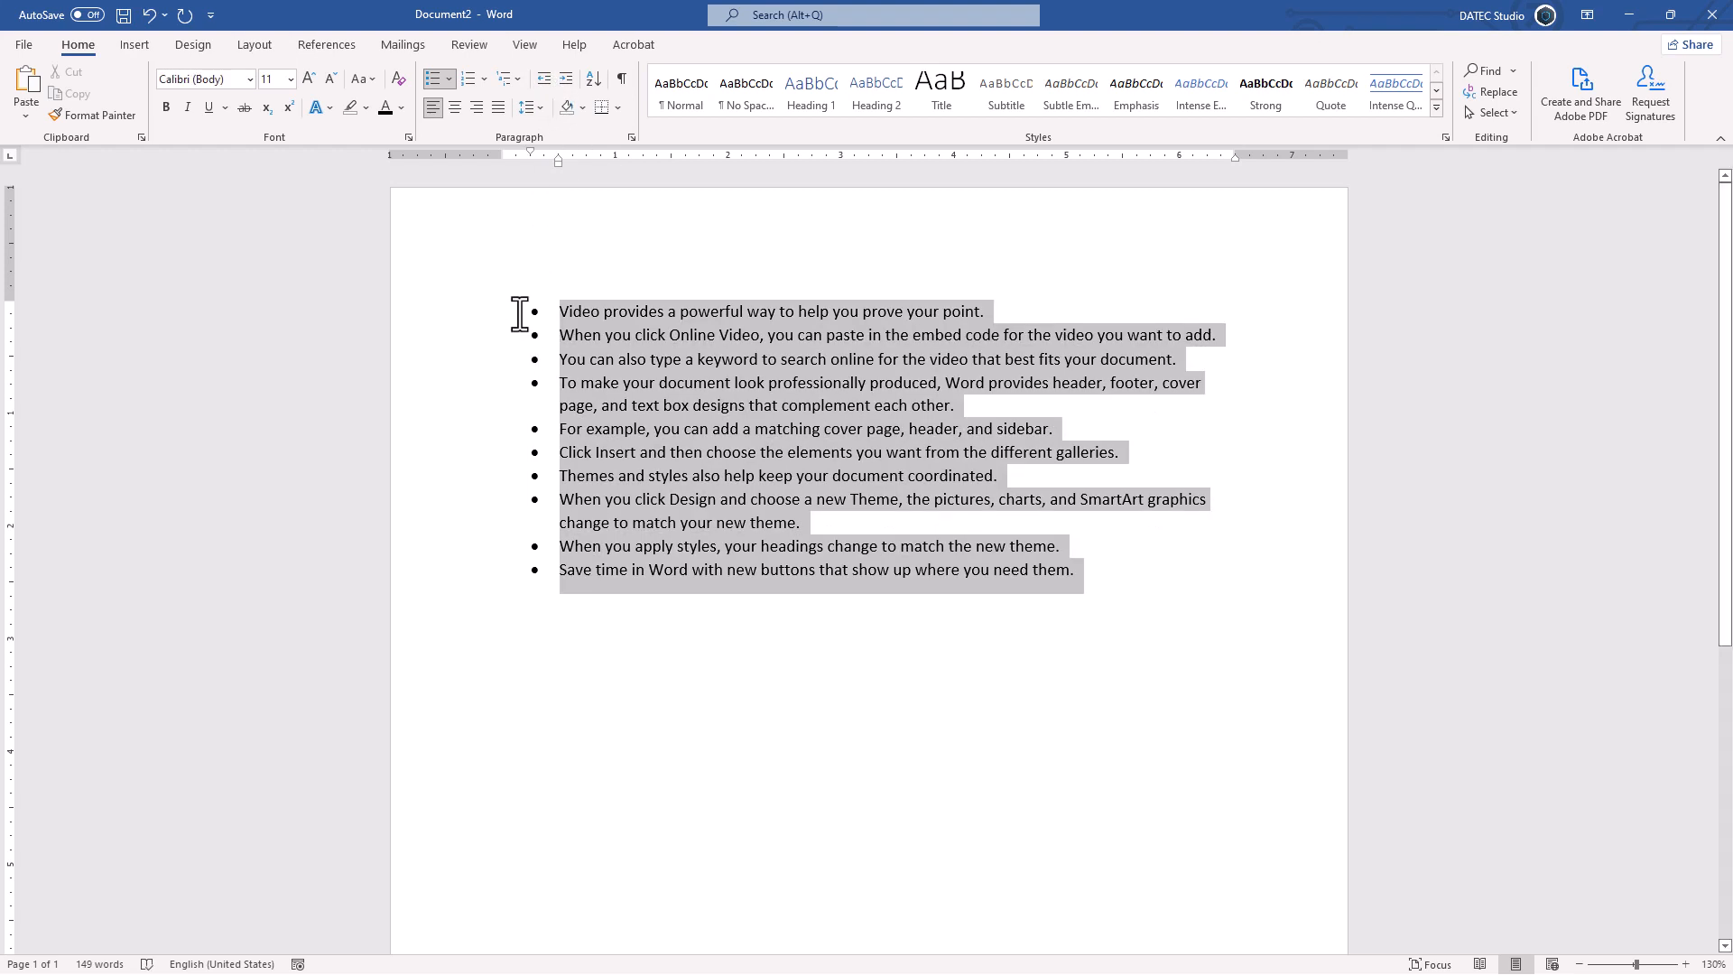
pyautogui.click(448, 80)
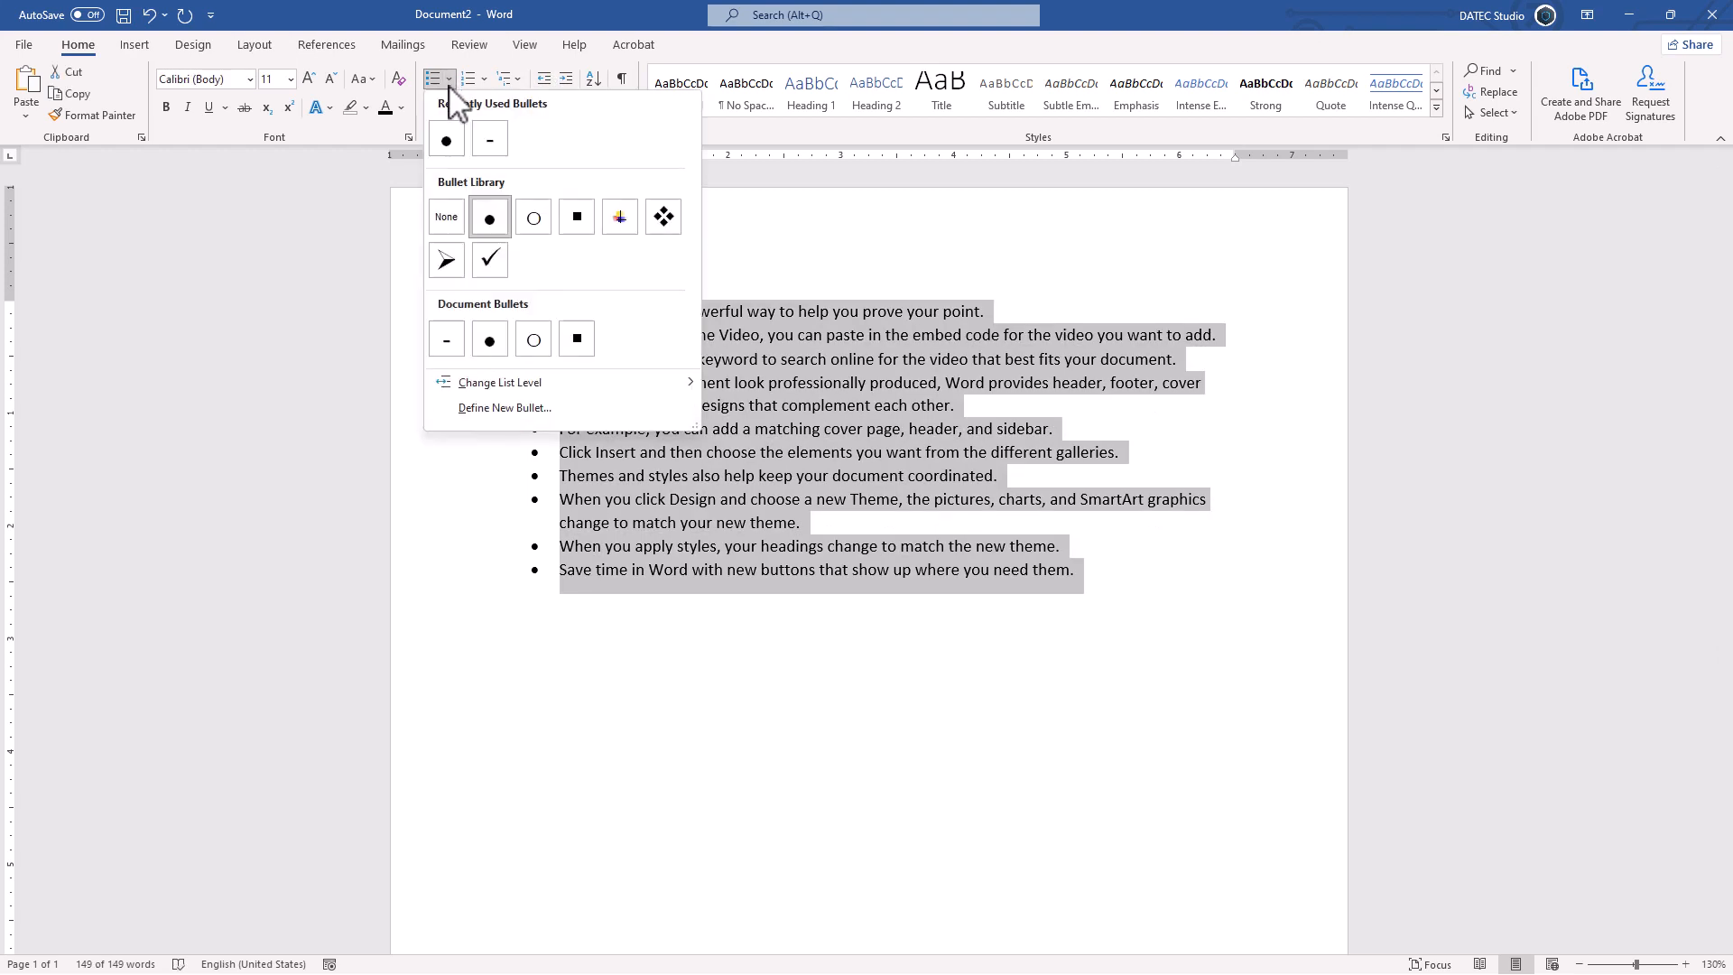
pyautogui.click(506, 408)
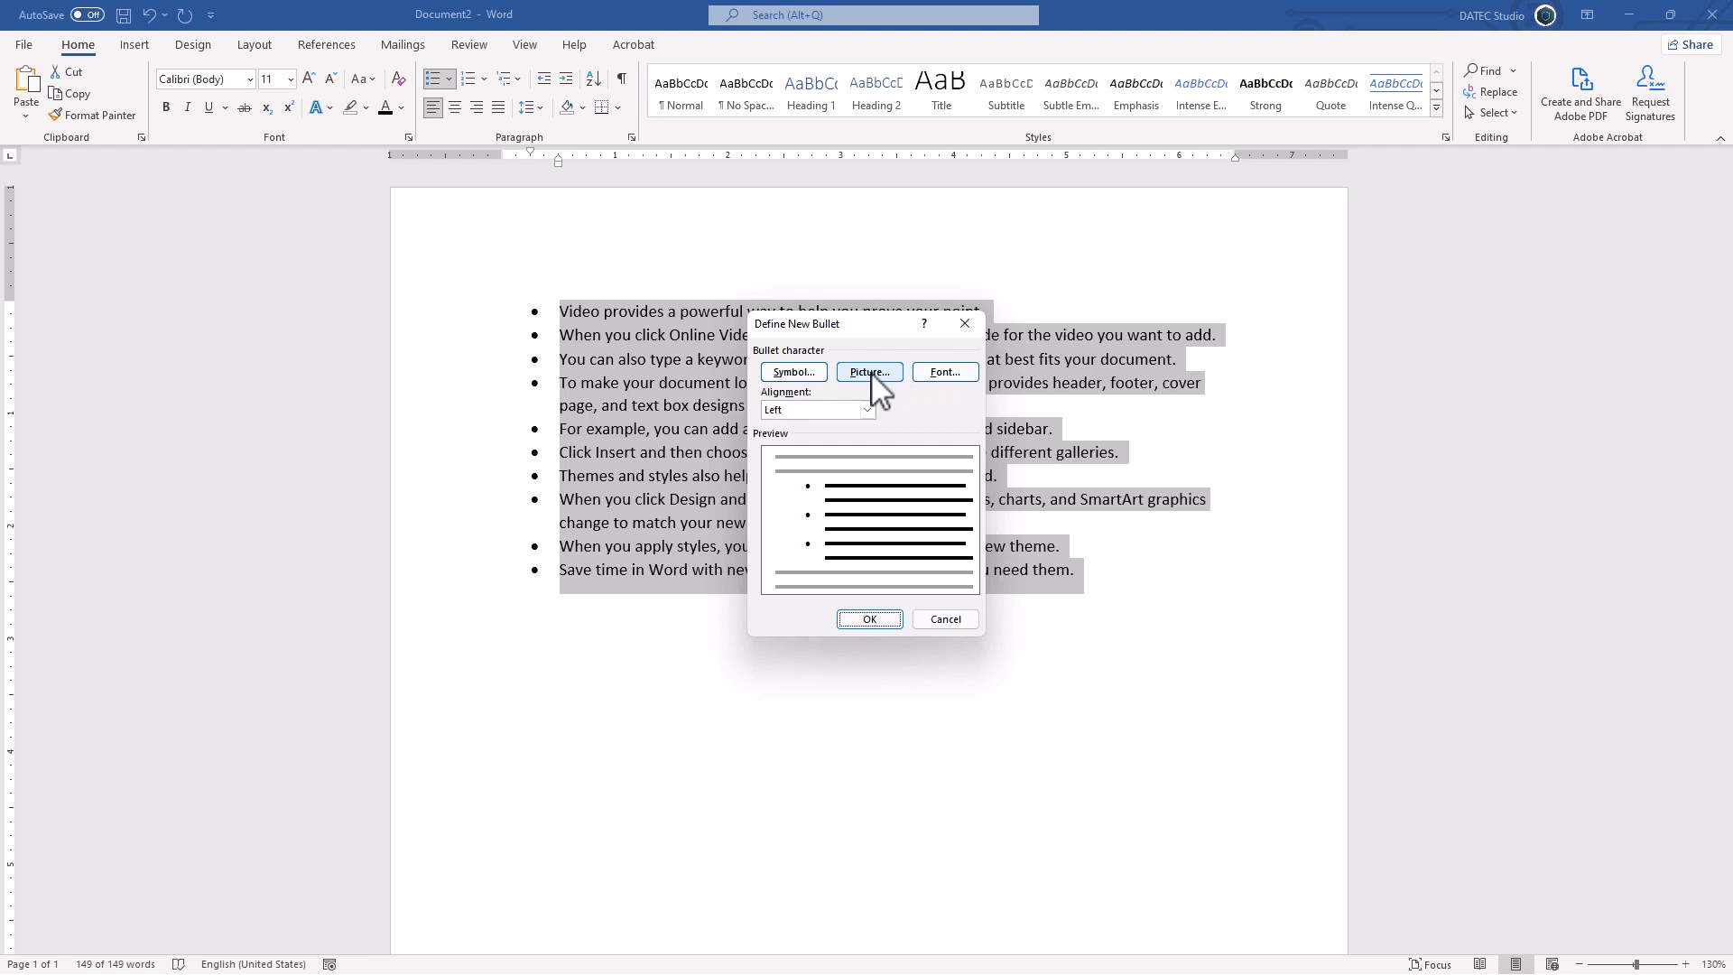
# Step: Choose the ∇ character from the Symbol font as the new bullet
pyautogui.click(794, 373)
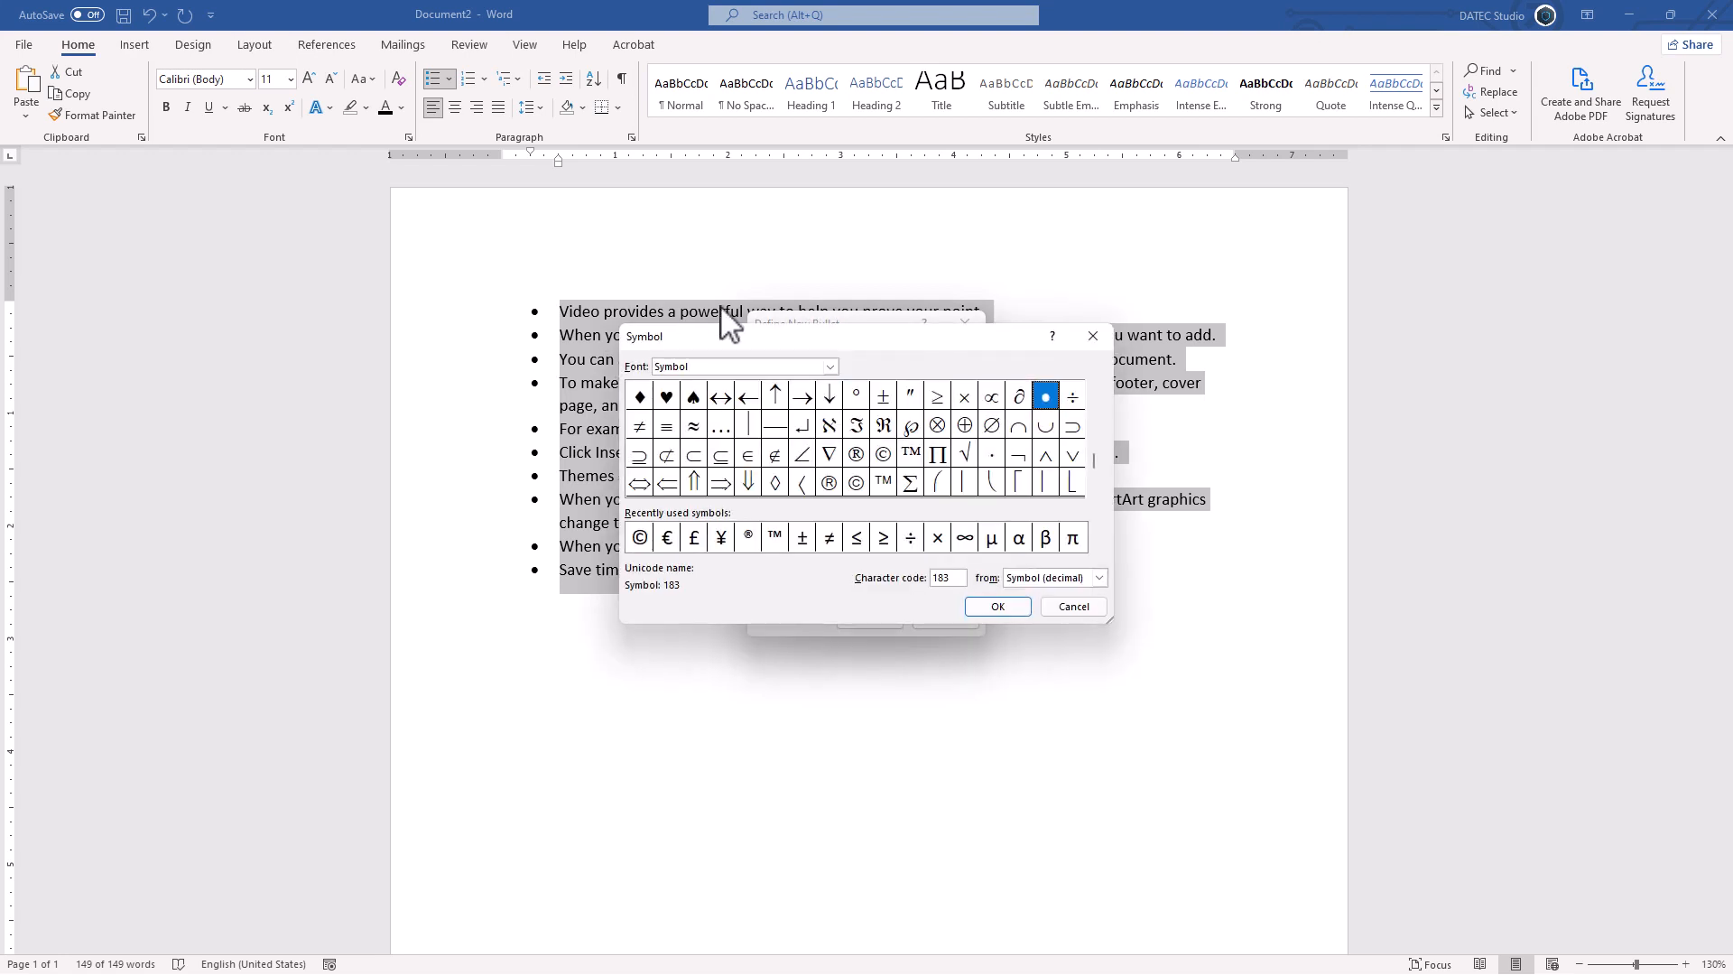
pyautogui.moveTo(1092, 464); pyautogui.dragTo(1092, 480)
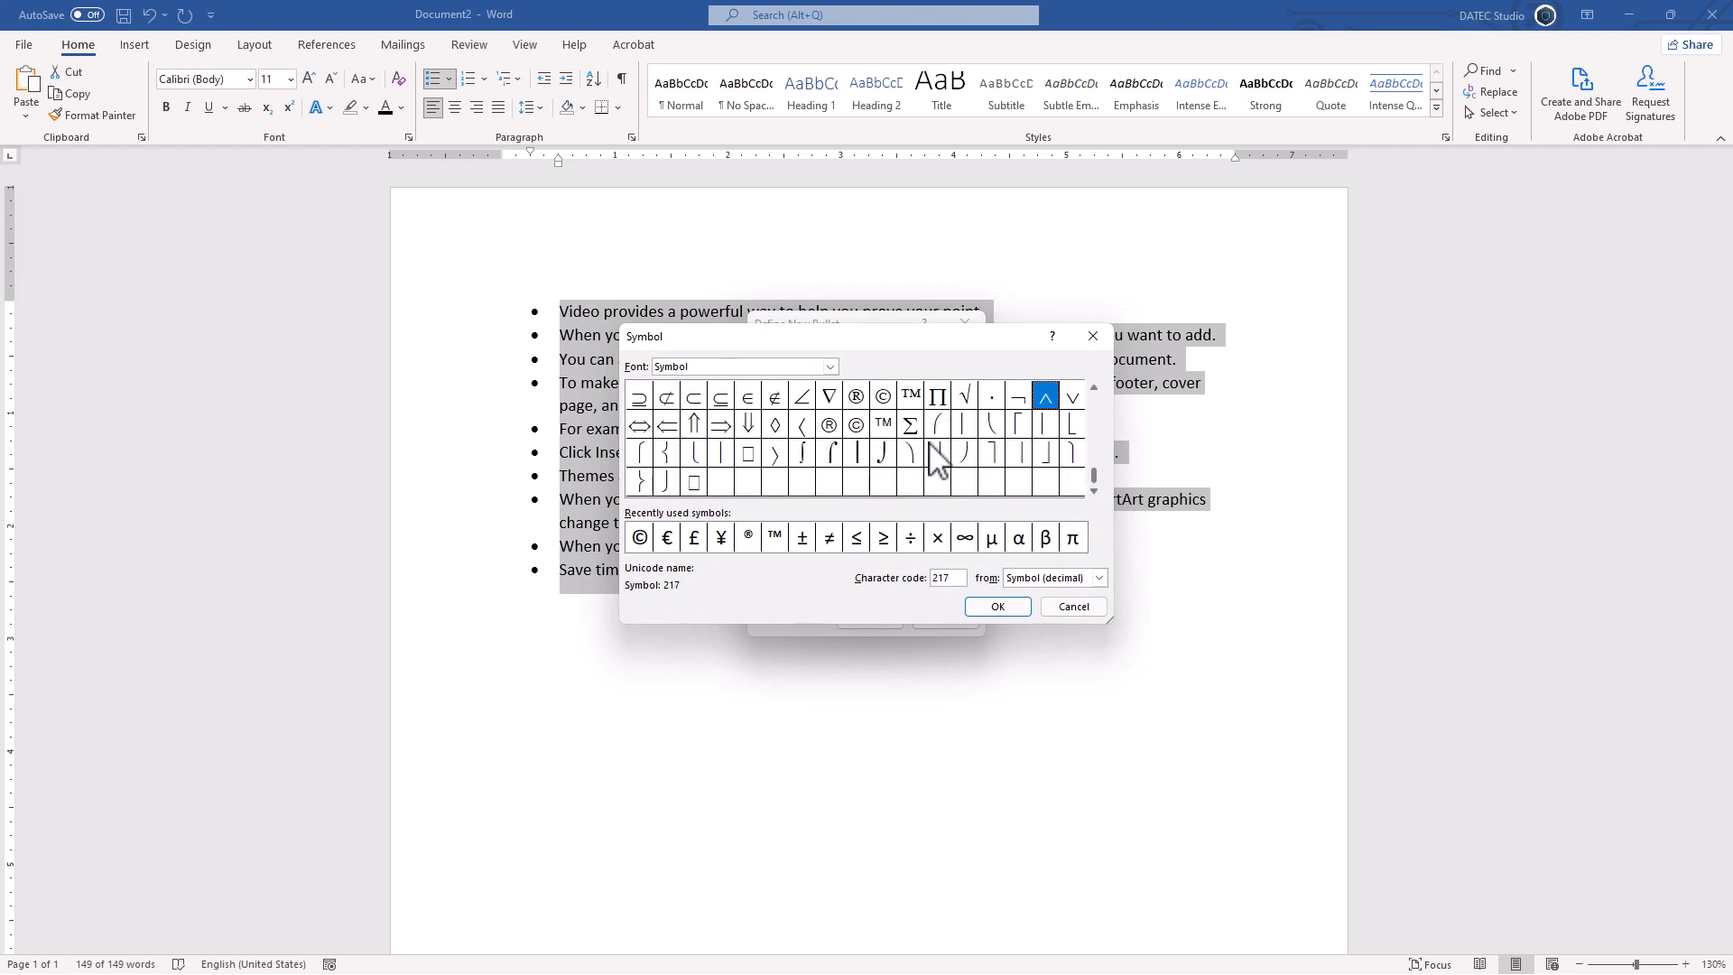
pyautogui.click(825, 366)
pyautogui.click(851, 405)
pyautogui.click(828, 397)
pyautogui.click(990, 606)
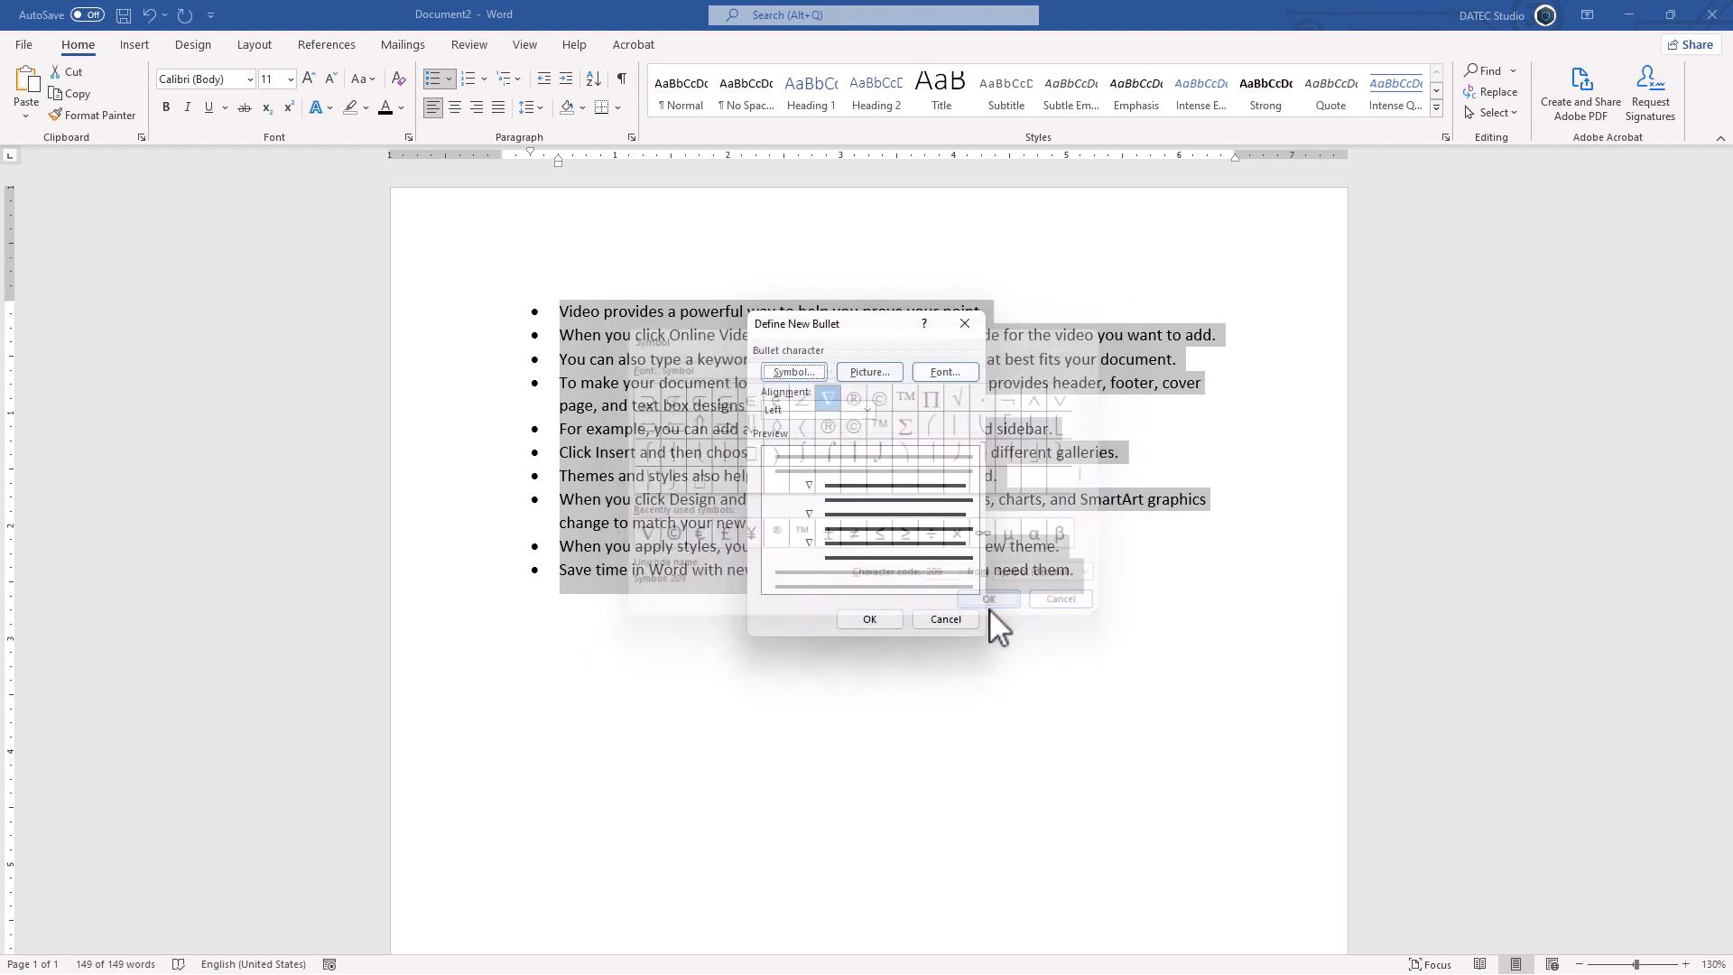
# Step: Try center and right bullet alignment, then settle on Left alignment
pyautogui.click(866, 410)
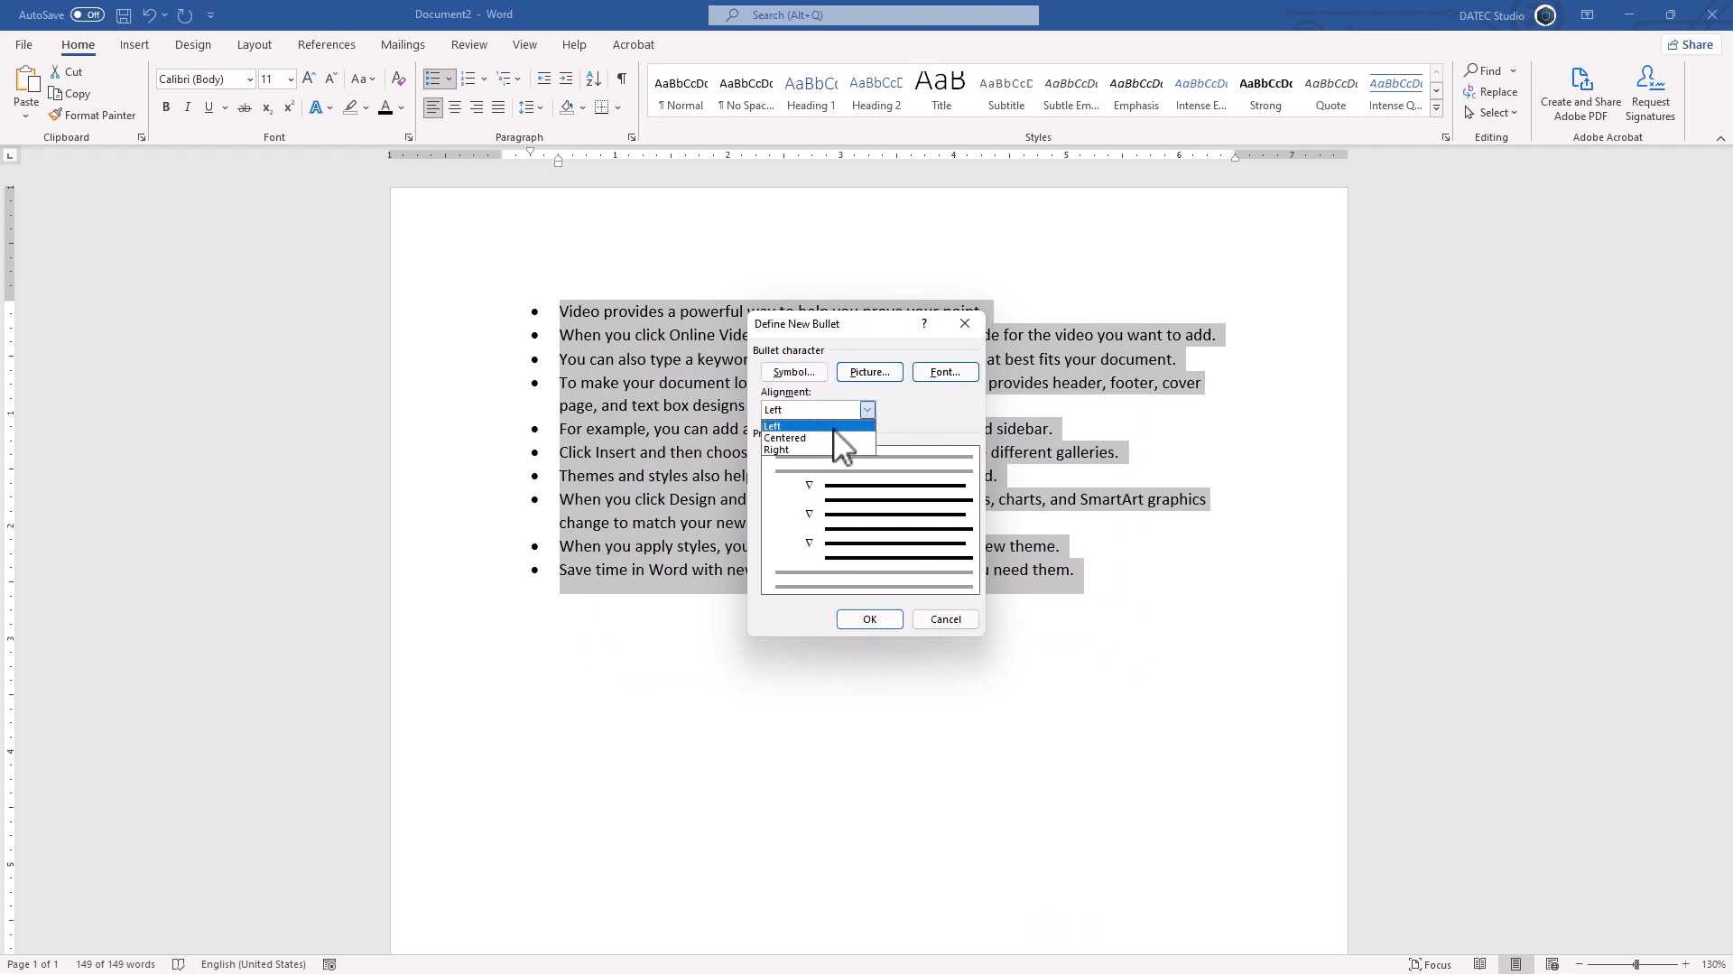
pyautogui.click(813, 438)
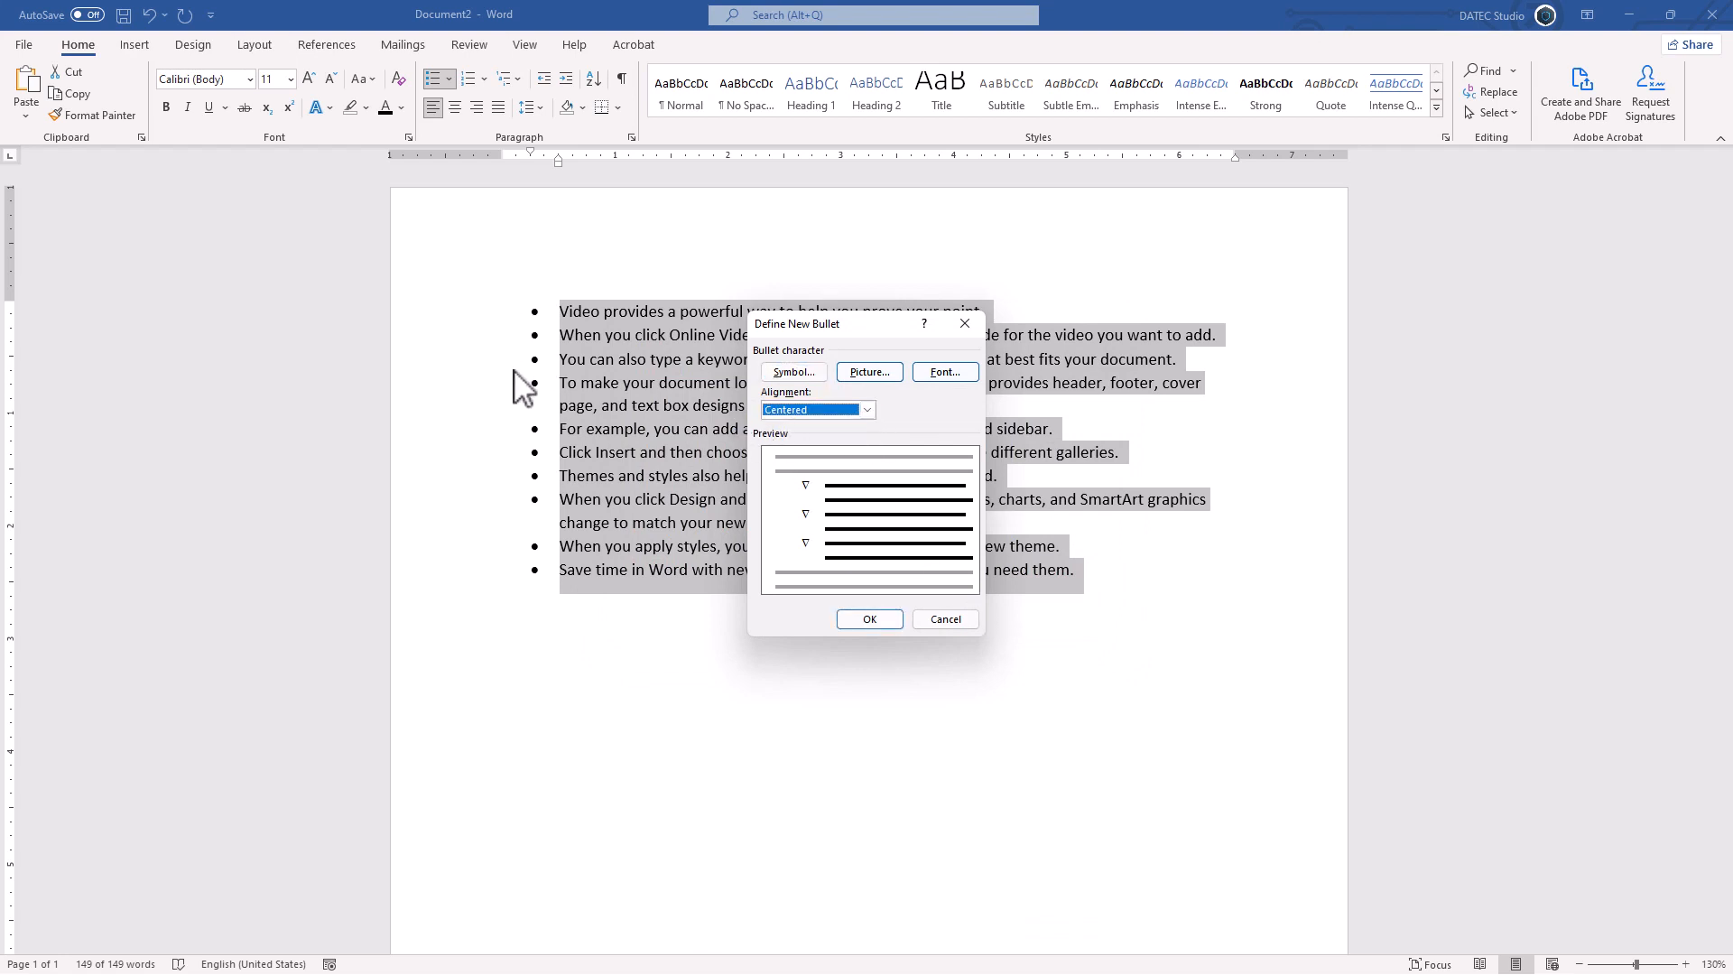
pyautogui.click(866, 409)
pyautogui.click(803, 451)
pyautogui.click(779, 408)
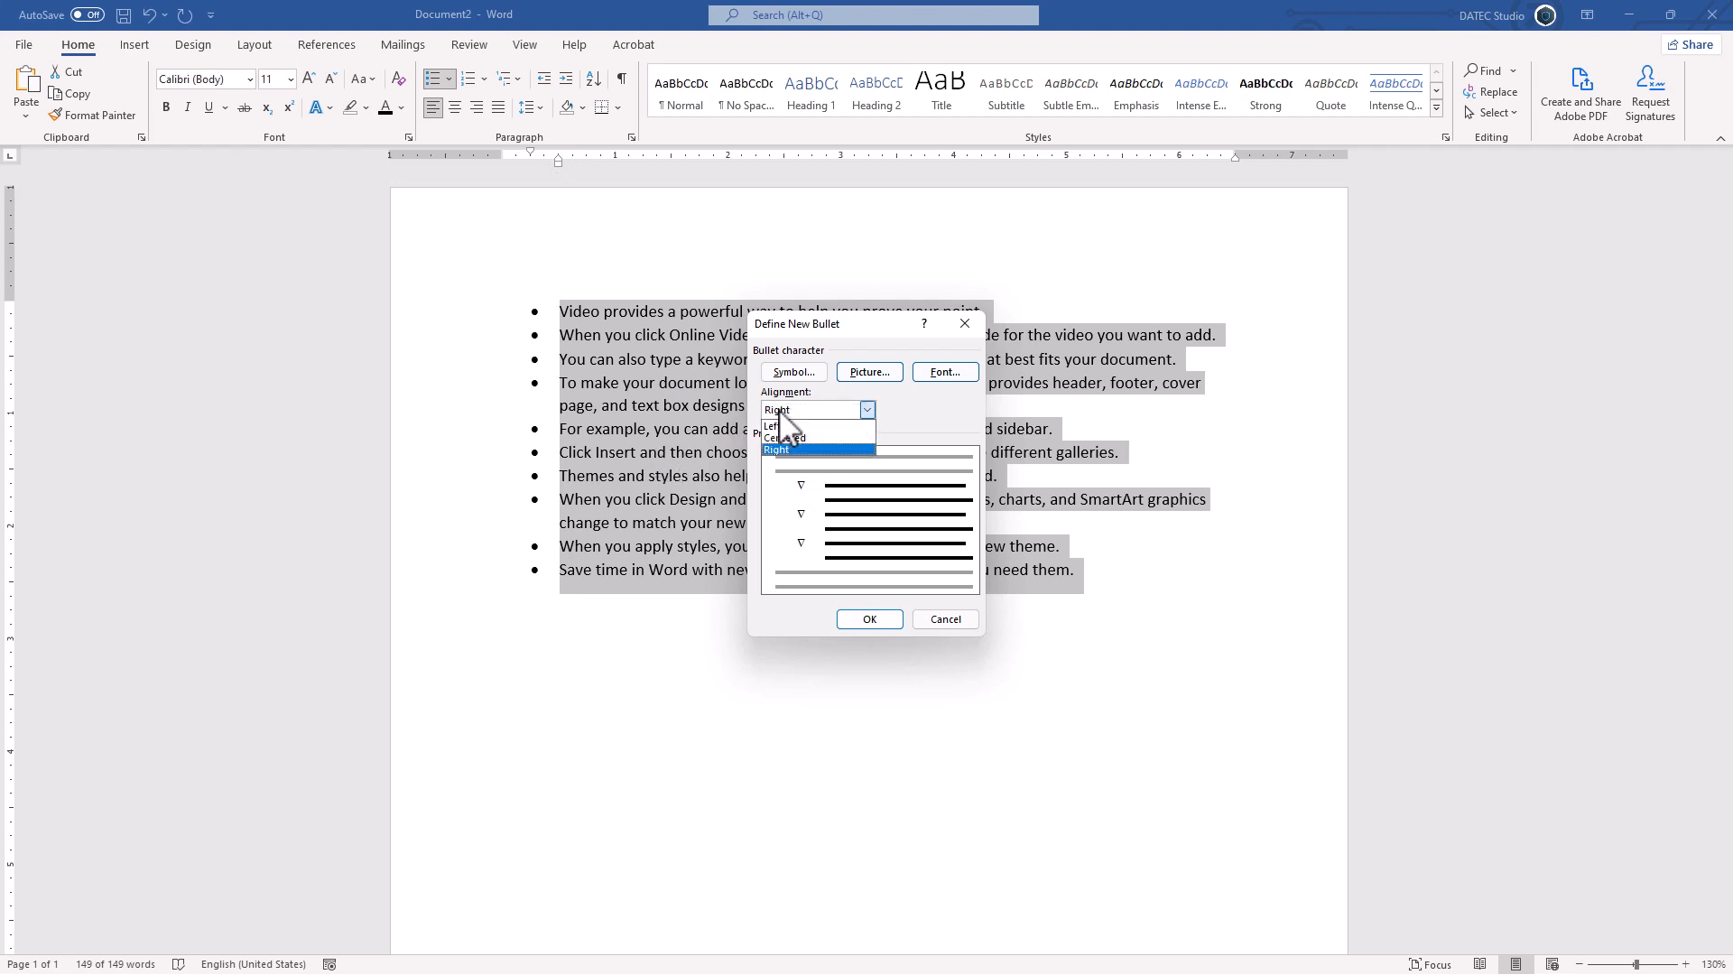
pyautogui.click(776, 427)
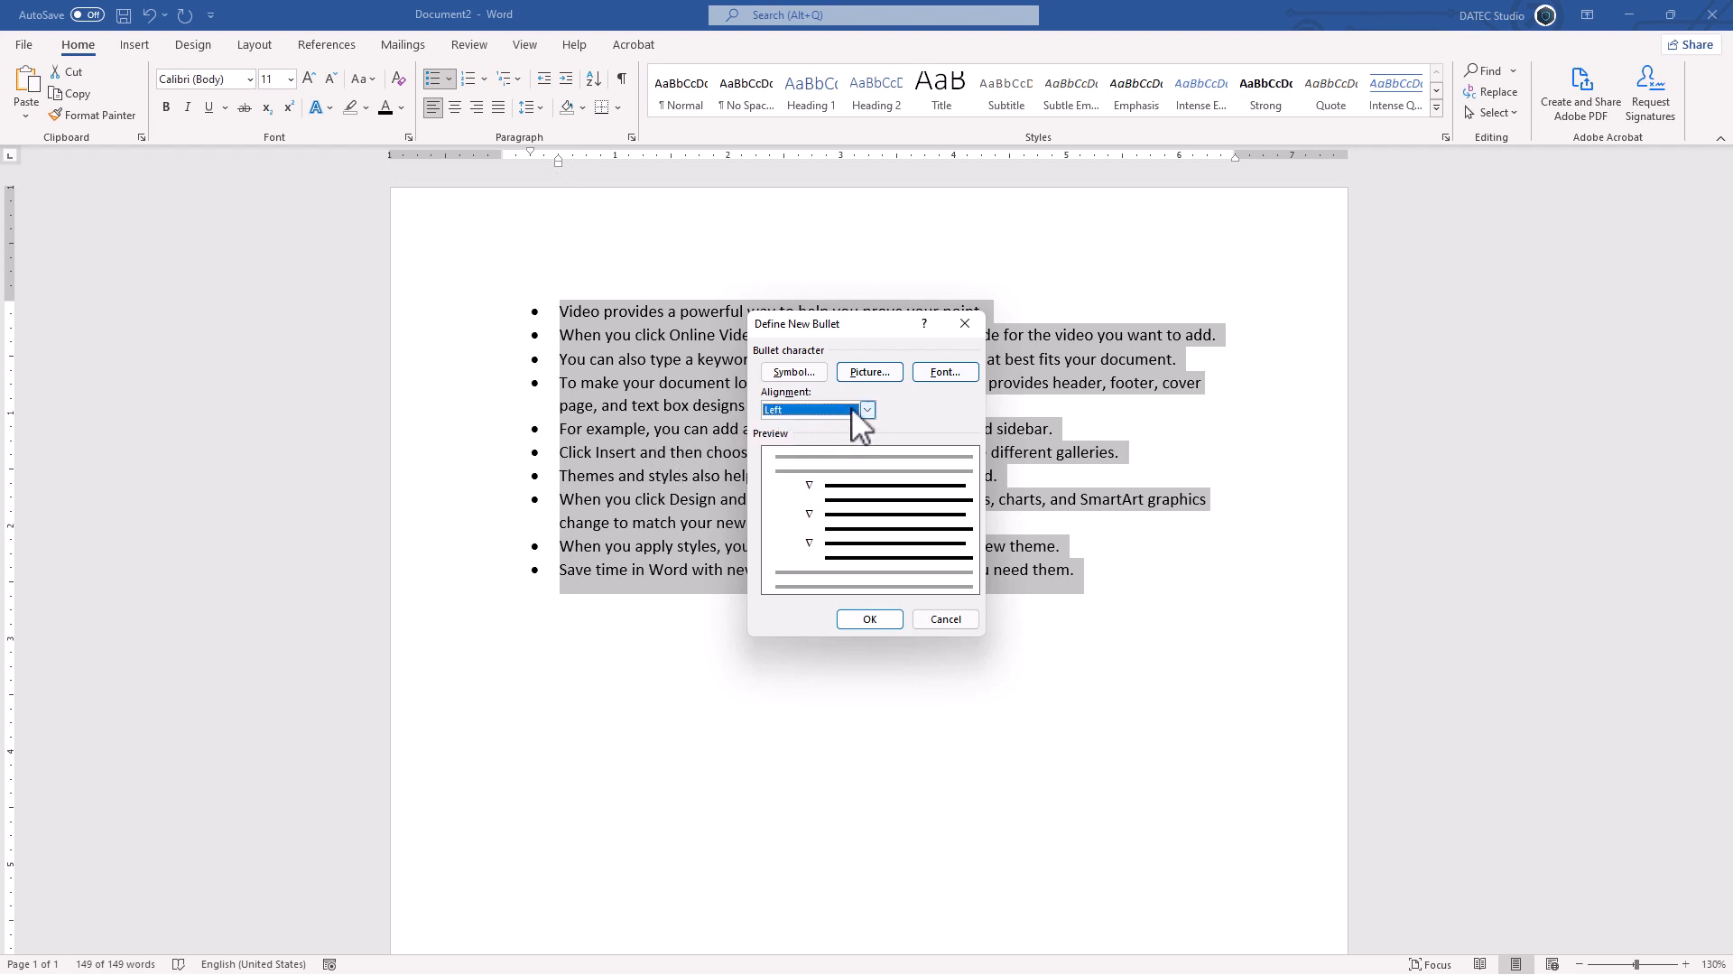
# Step: Format the ∇ bullet bold, size 12, blue with a red double underline, and apply it
pyautogui.click(945, 372)
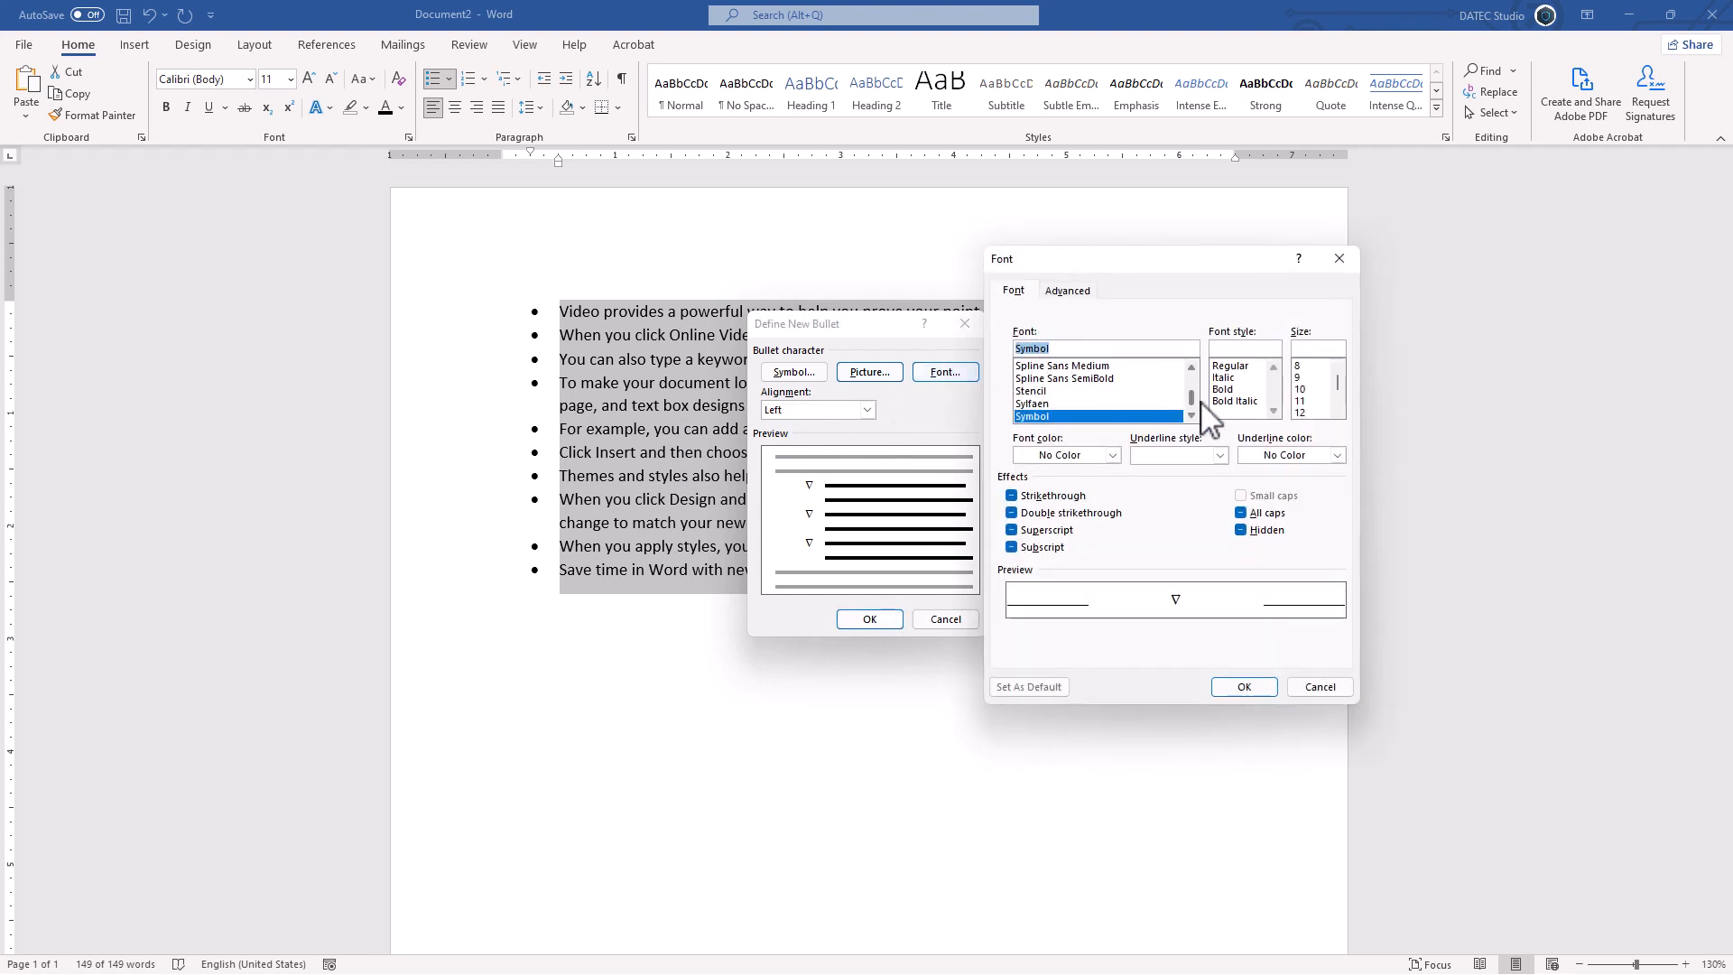
pyautogui.click(1226, 391)
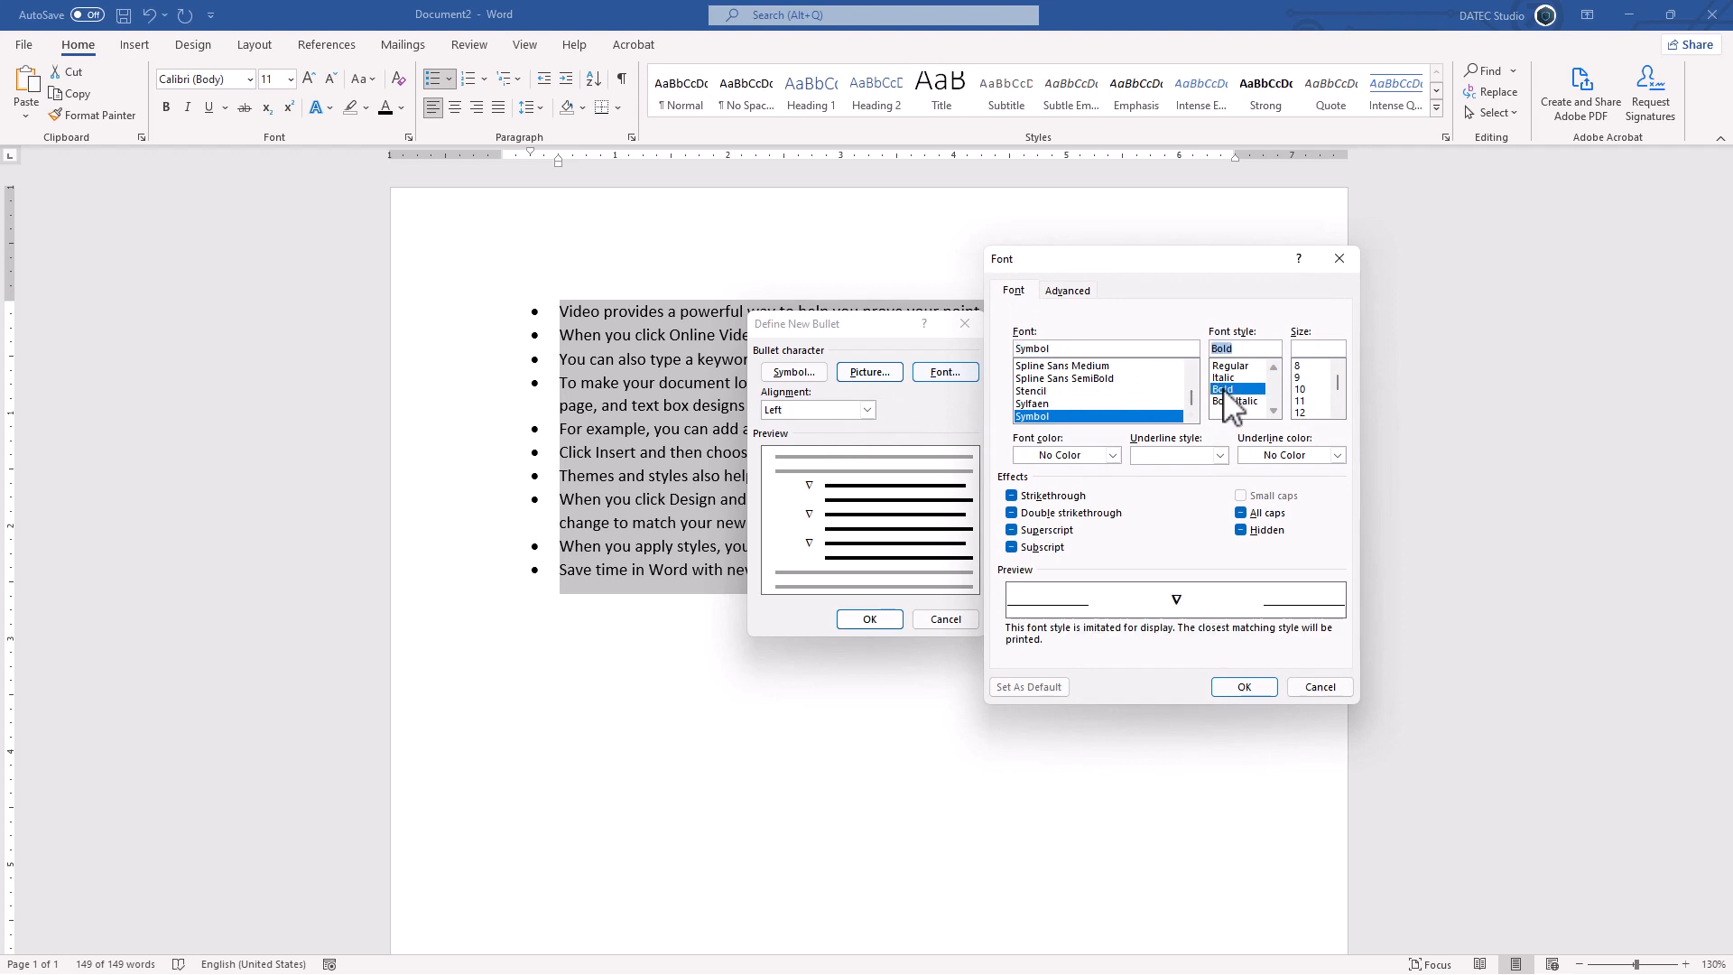
pyautogui.click(1308, 412)
pyautogui.click(1220, 455)
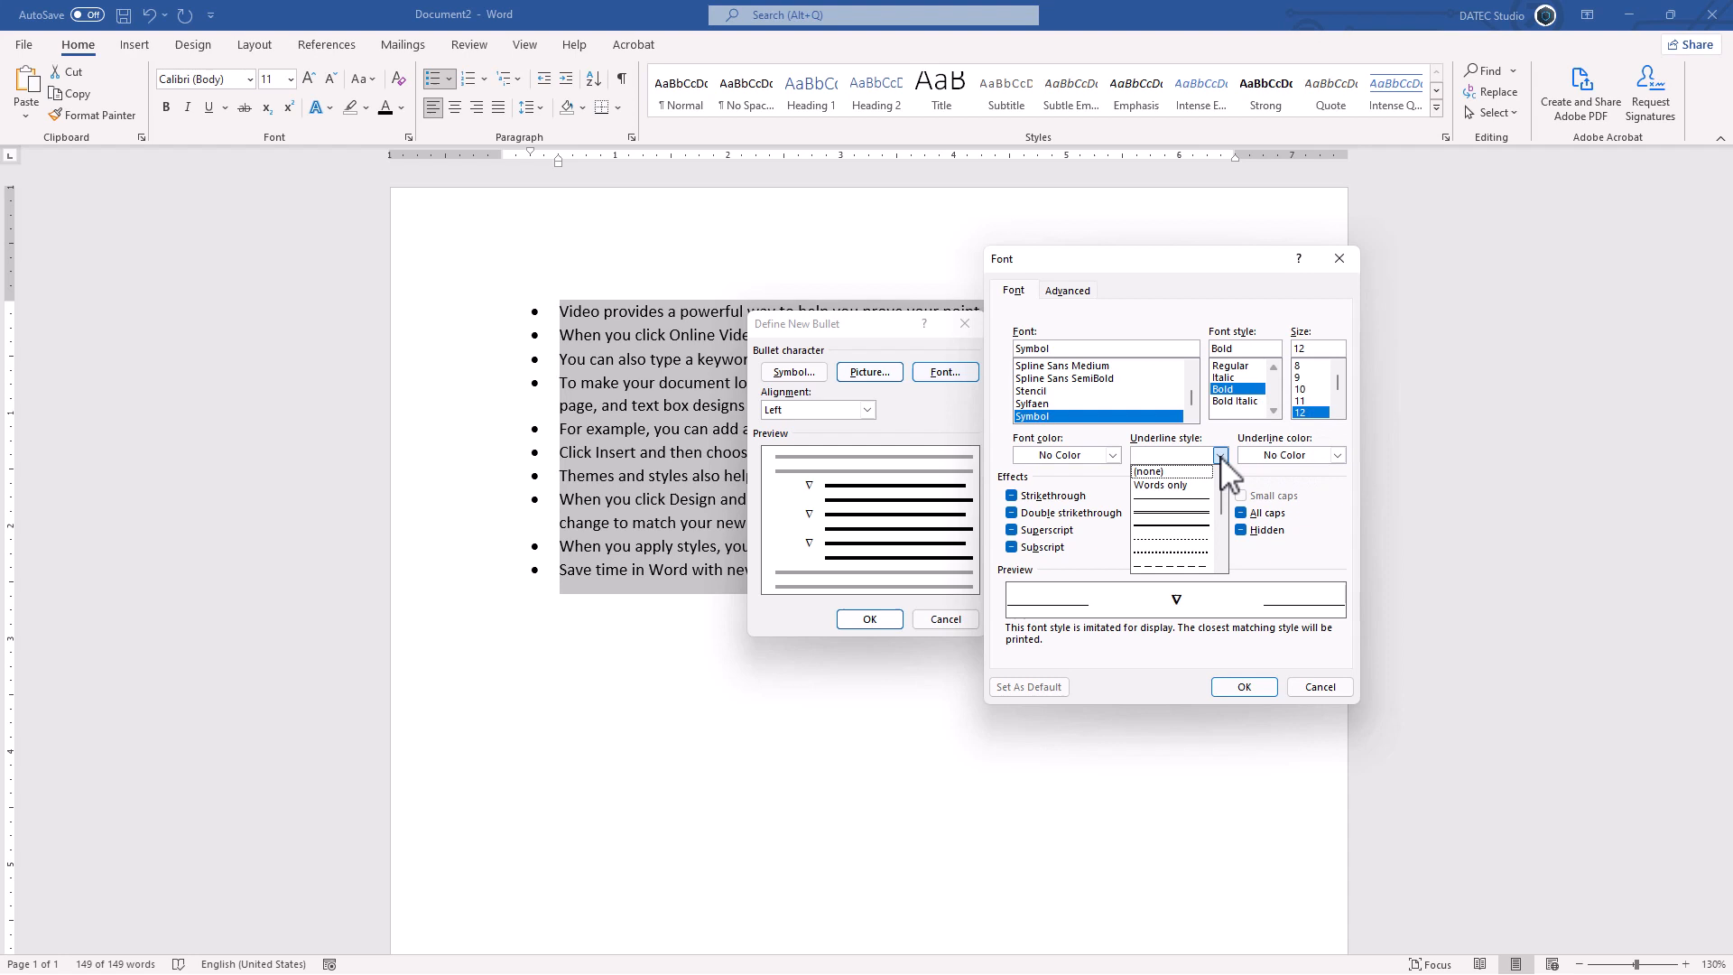
pyautogui.click(1188, 525)
pyautogui.click(1337, 455)
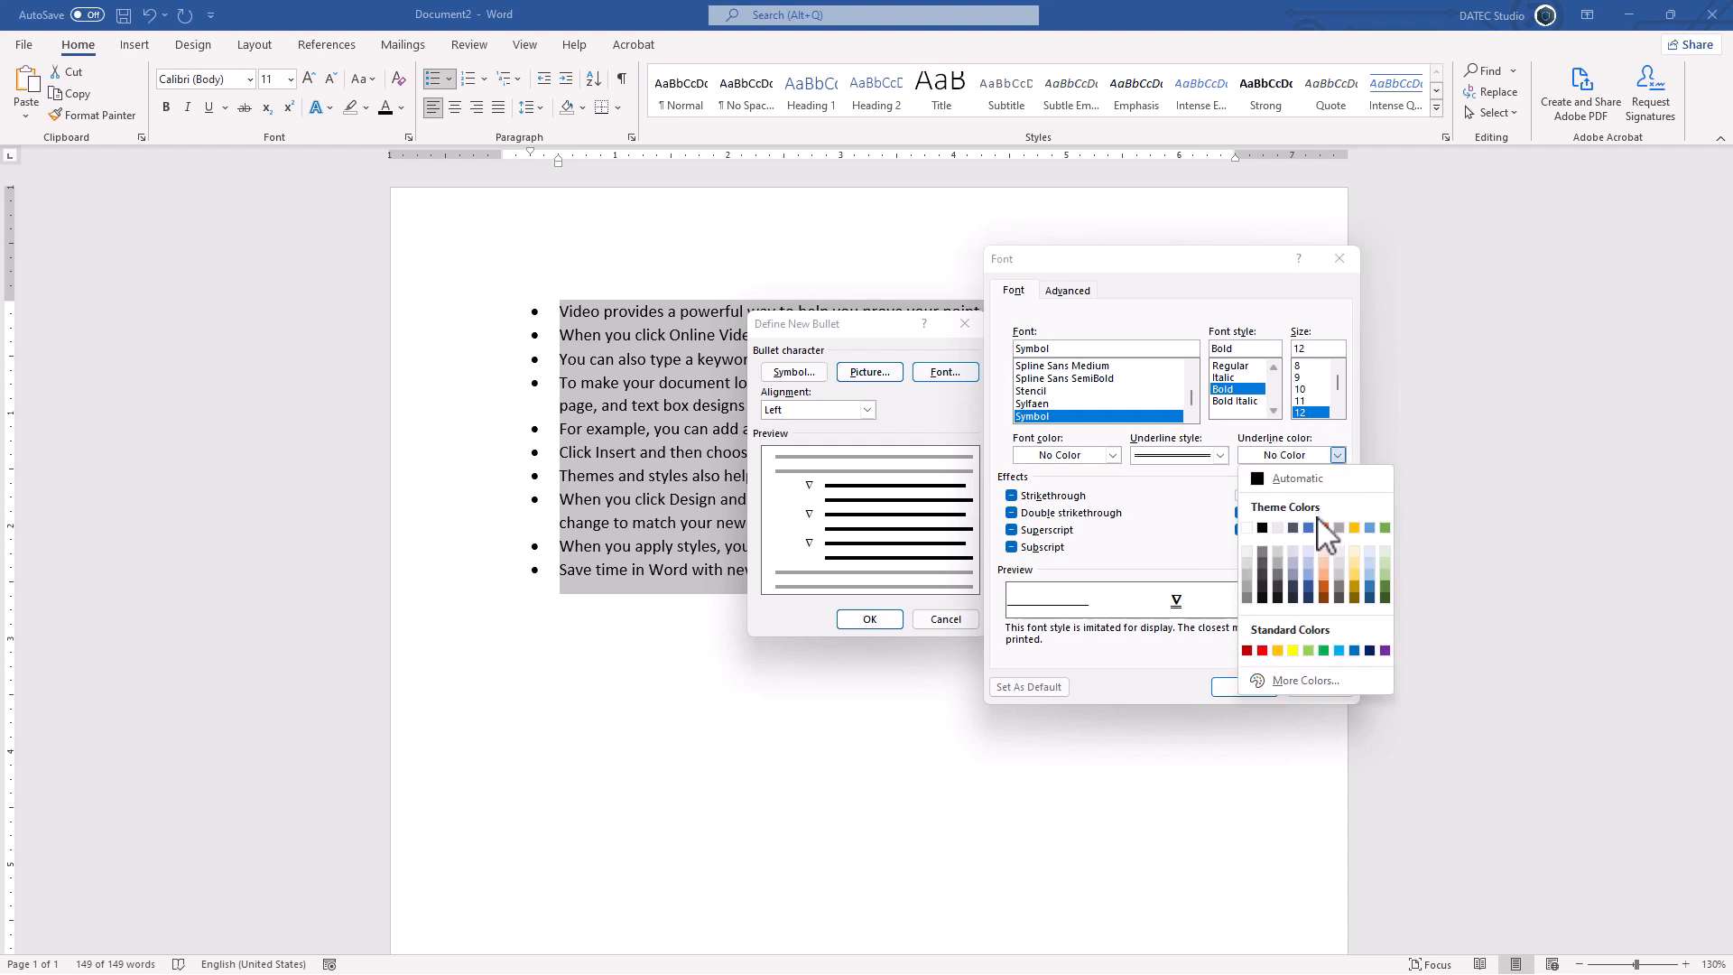
pyautogui.click(1262, 649)
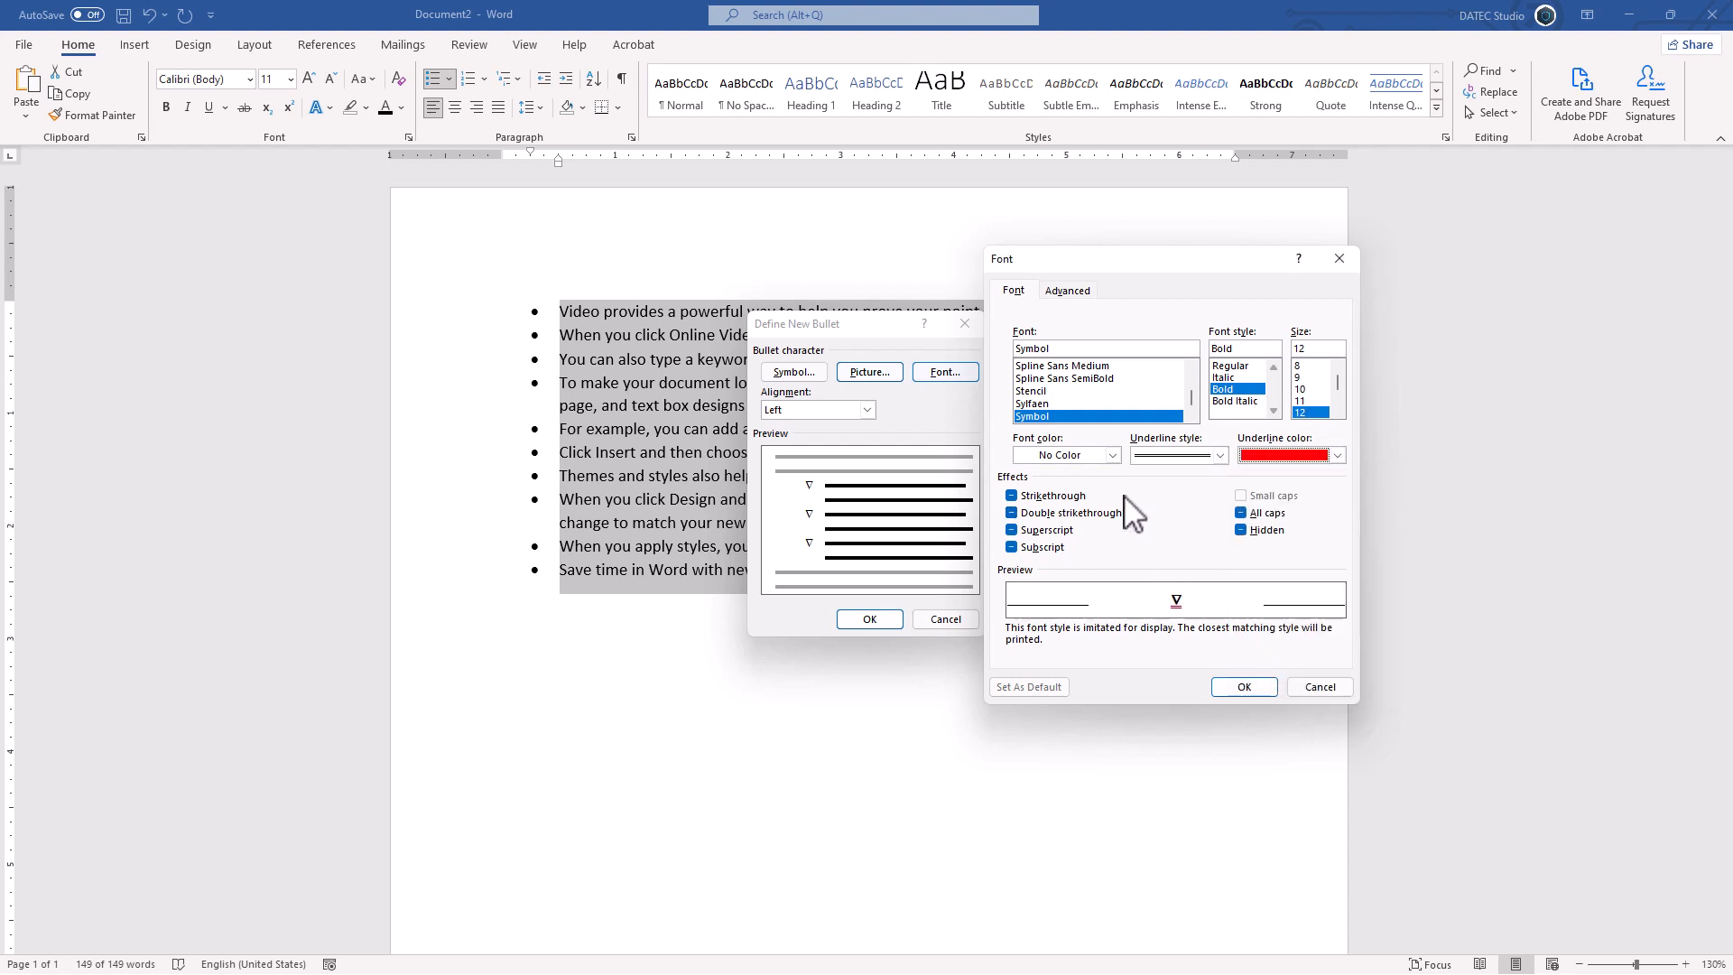
pyautogui.click(1113, 455)
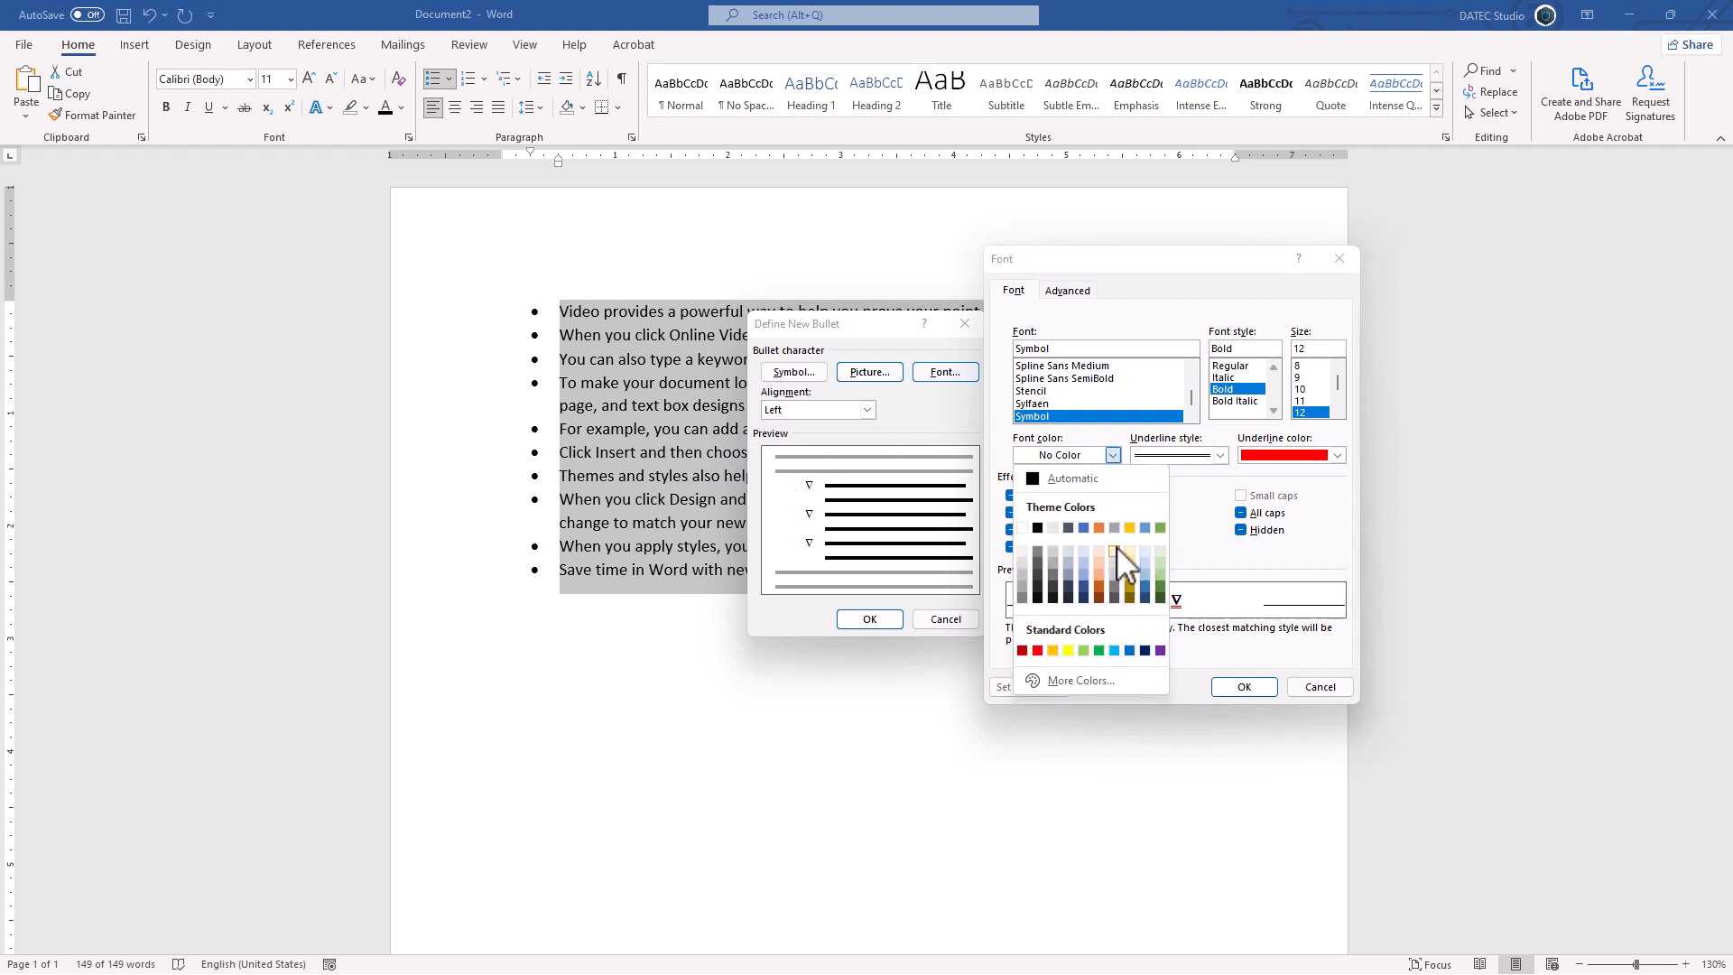
pyautogui.click(1083, 528)
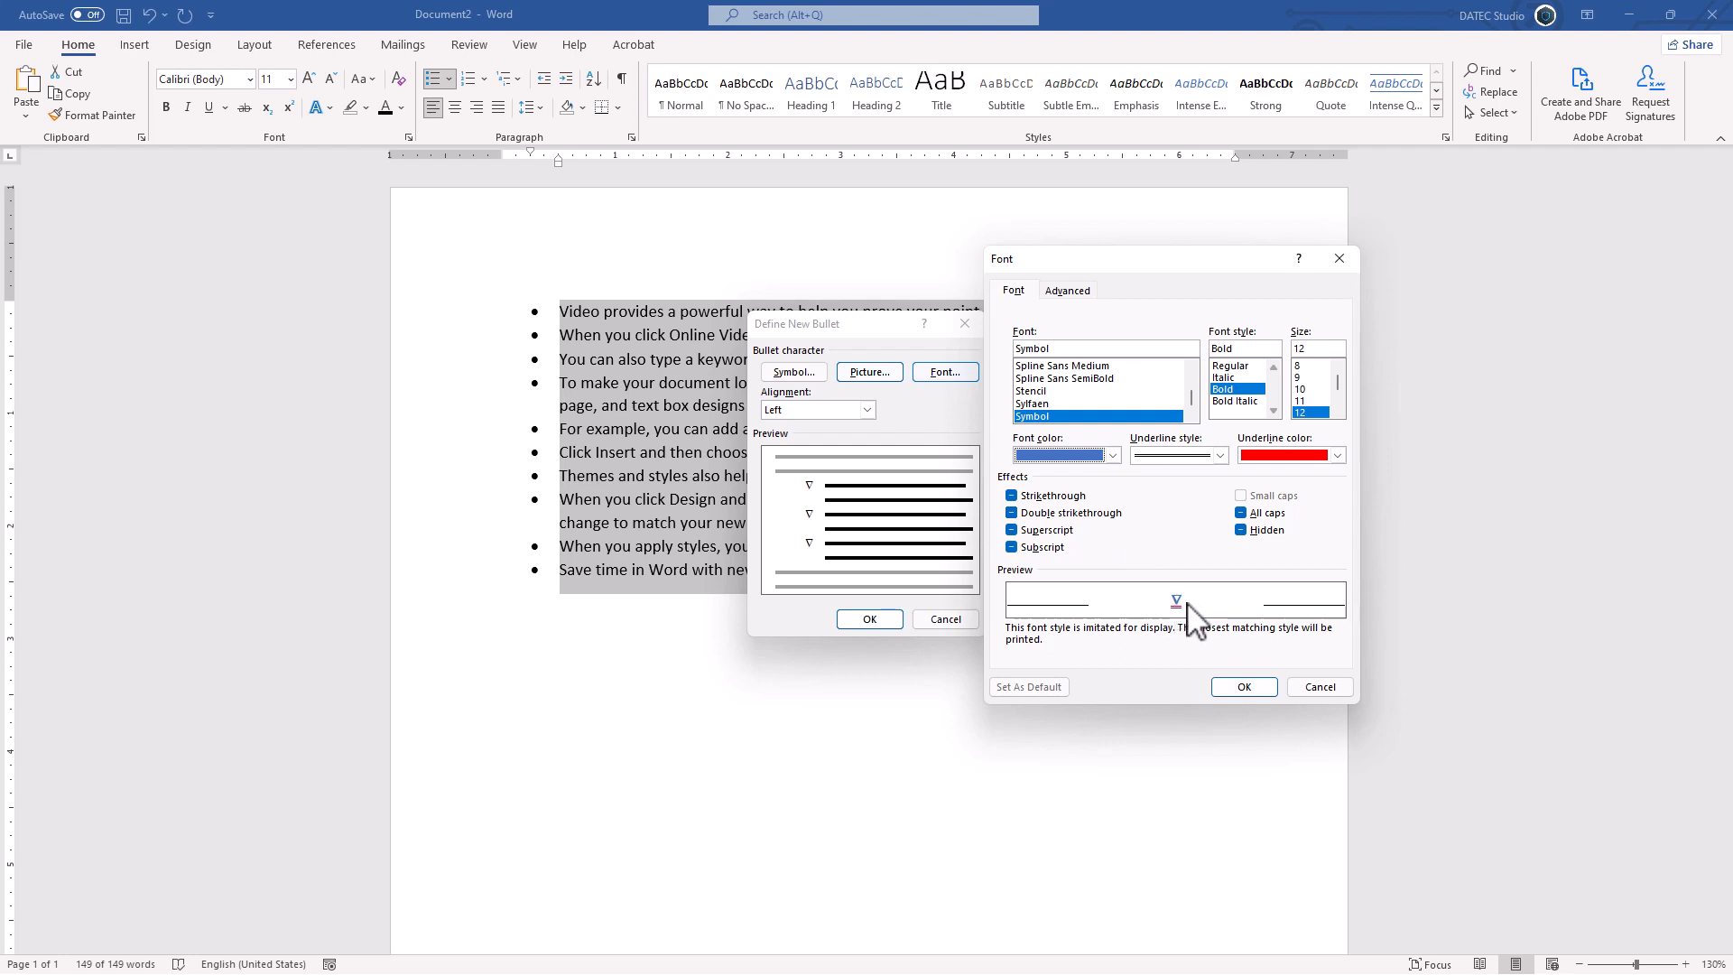
pyautogui.click(1242, 687)
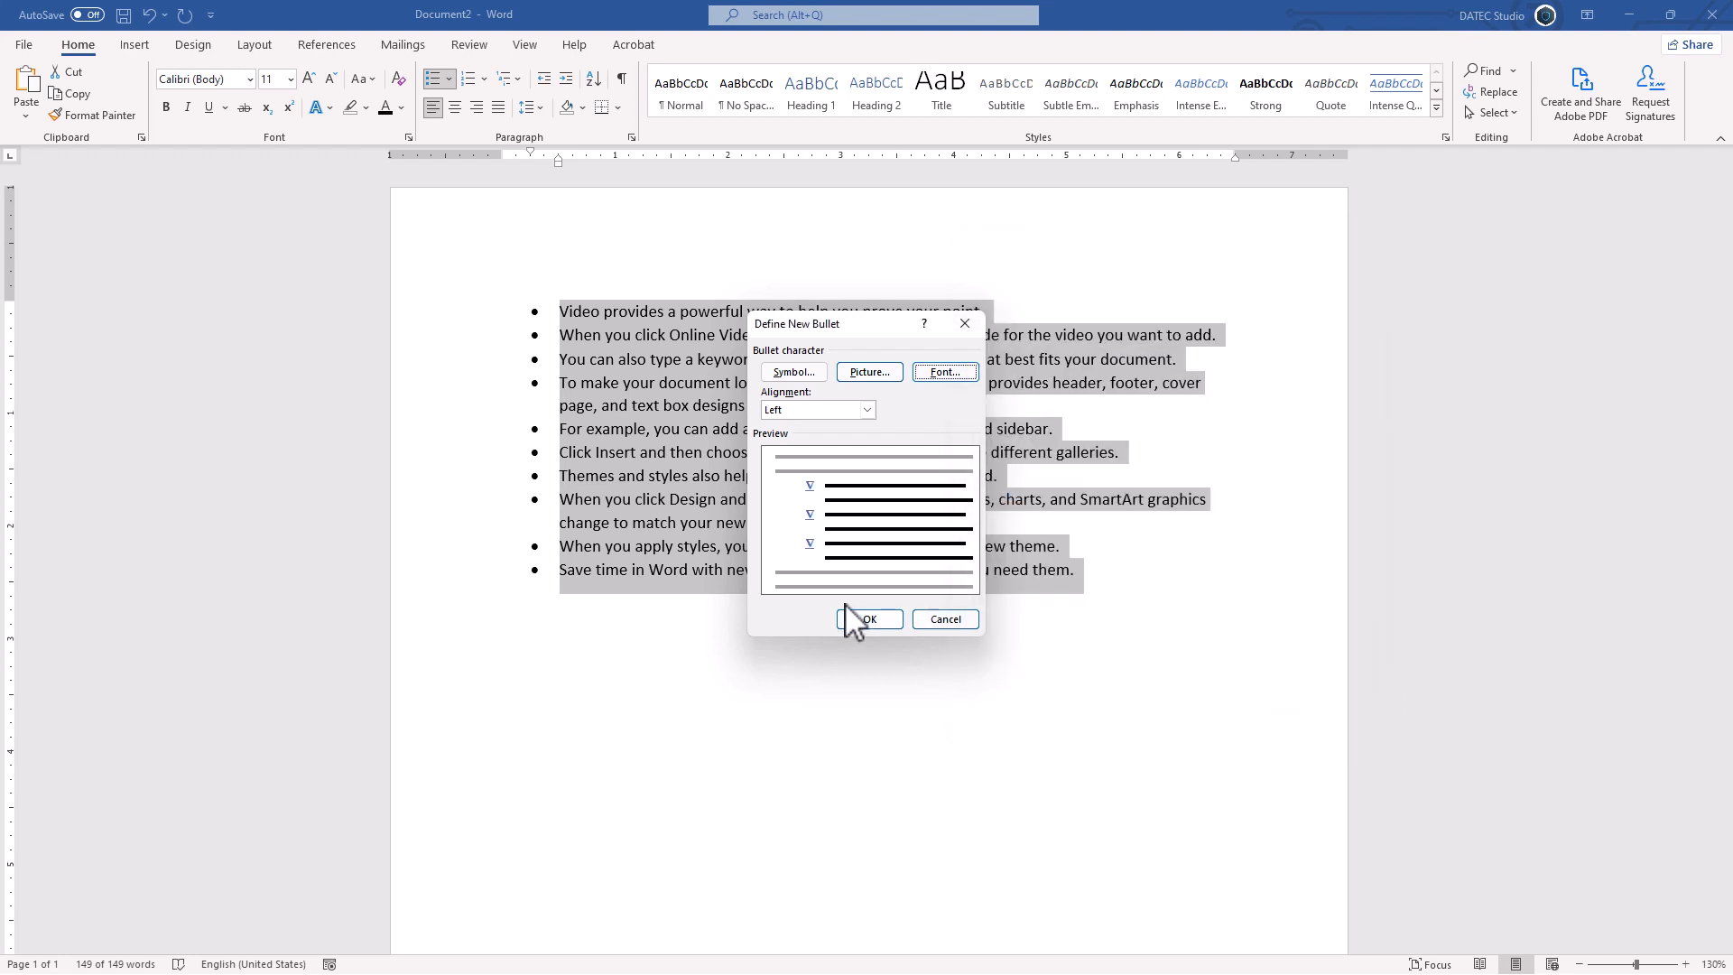
pyautogui.click(866, 618)
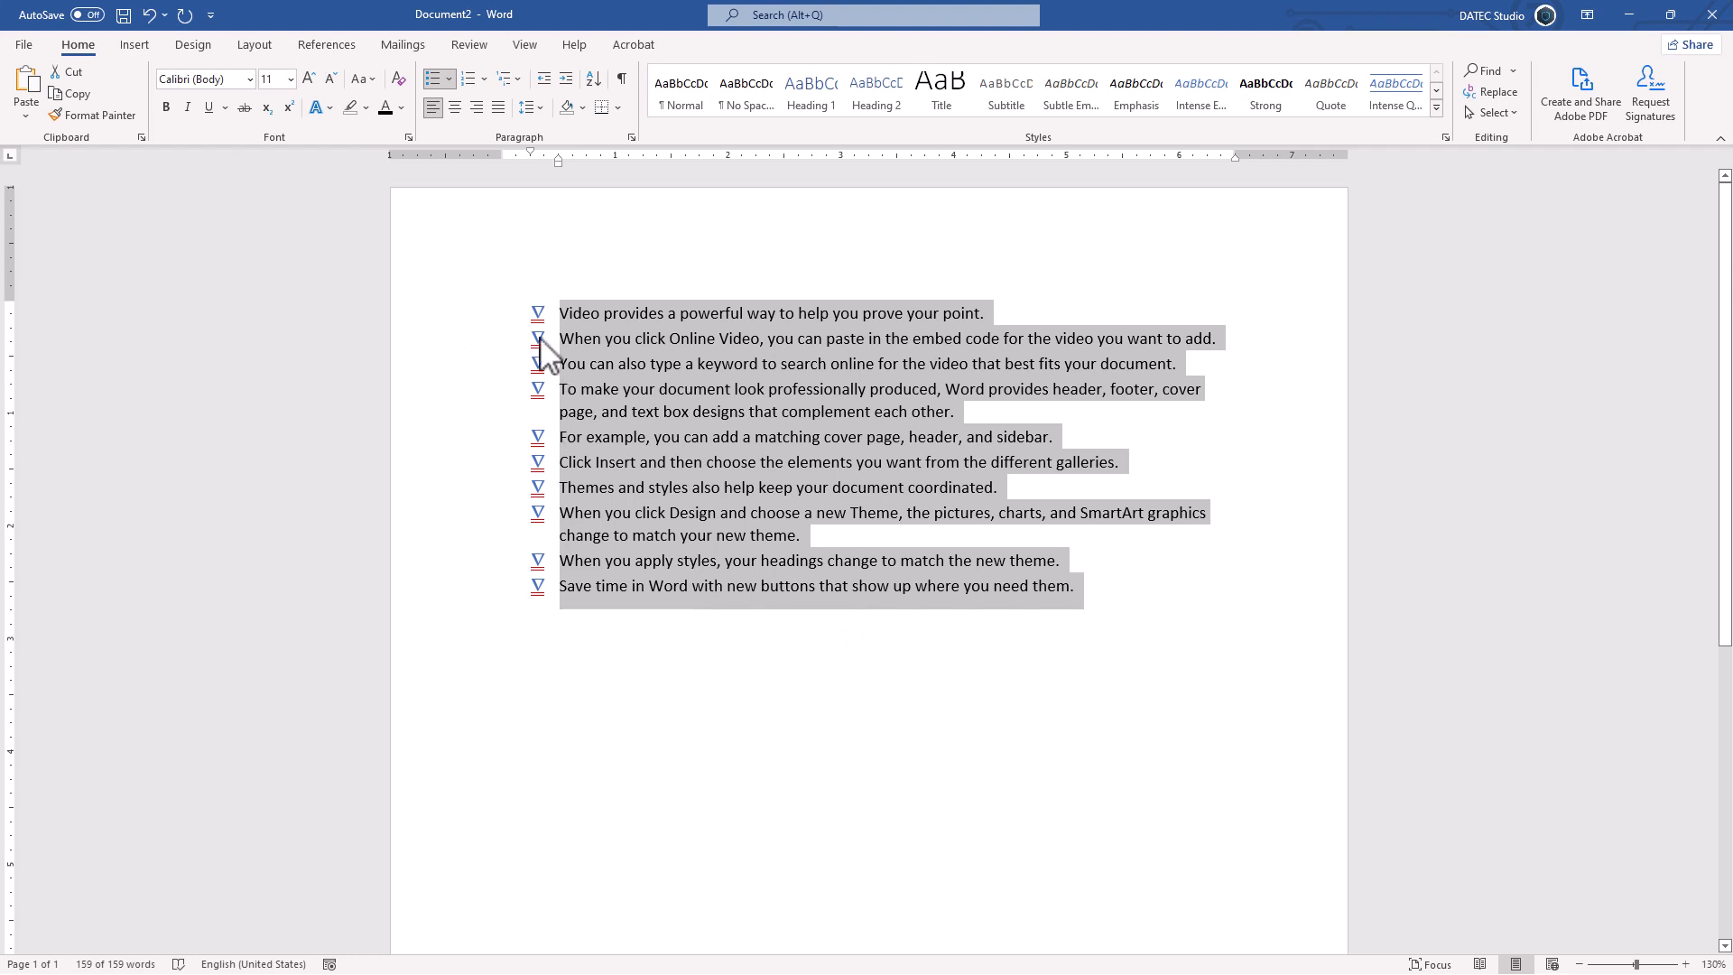
# Step: Start a picture bullet in Define New Bullet and choose Work offline to browse local pictures
pyautogui.click(448, 79)
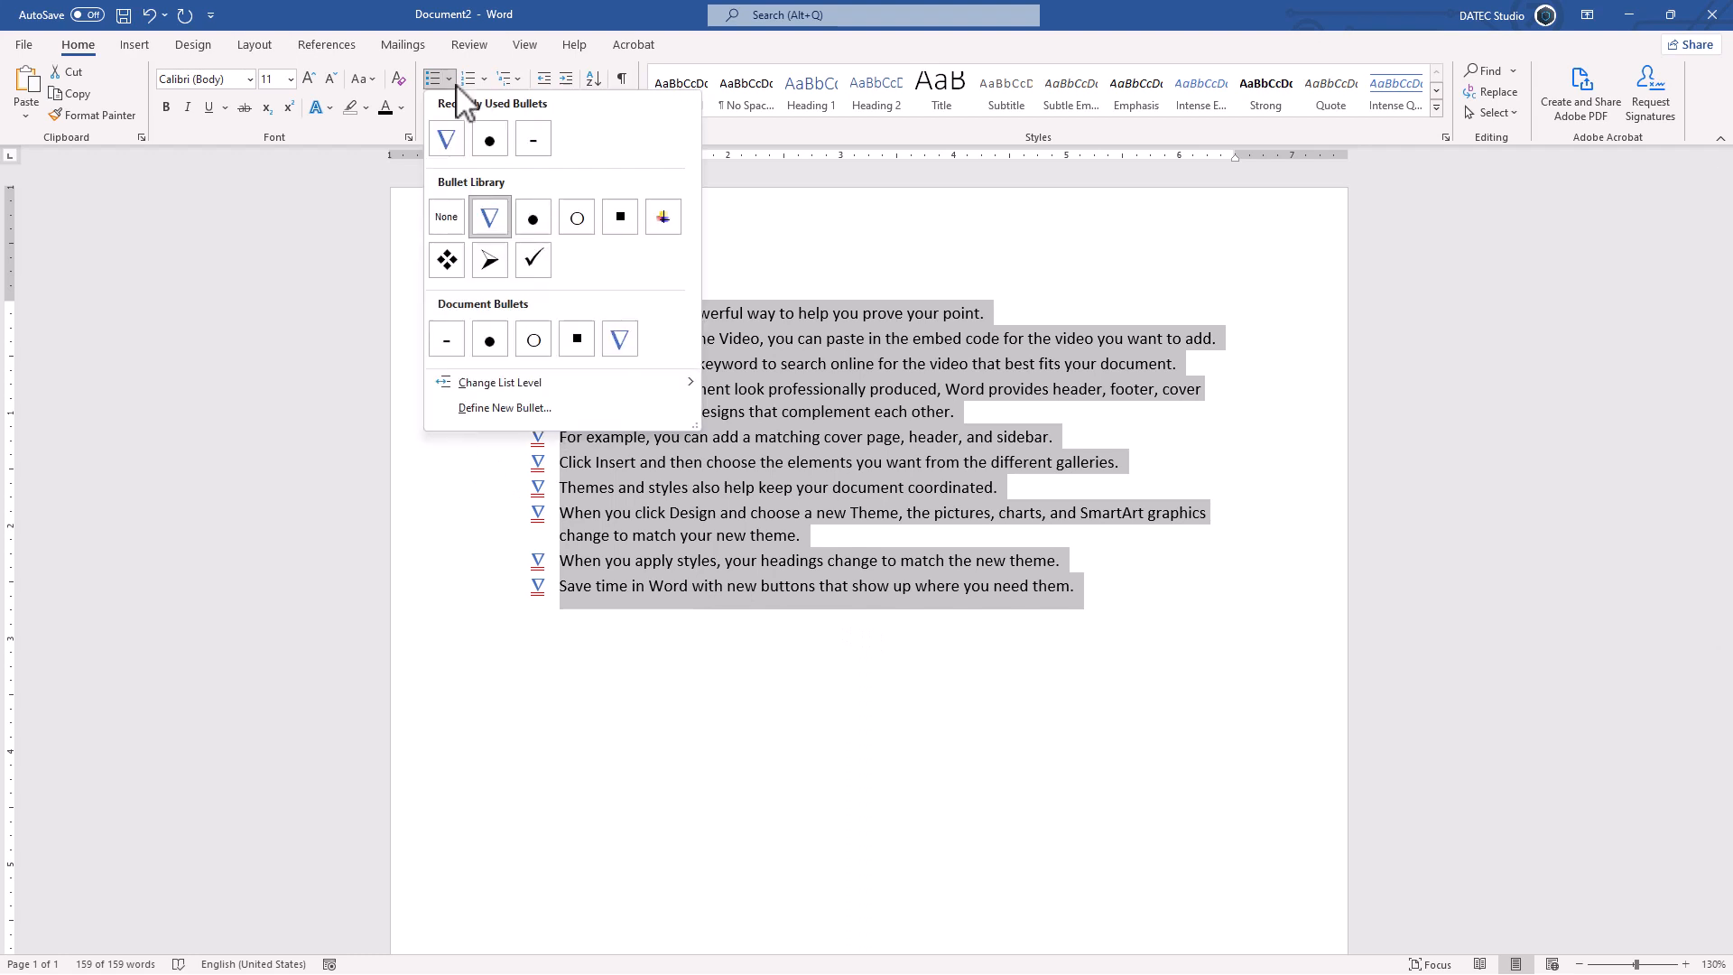
pyautogui.click(510, 408)
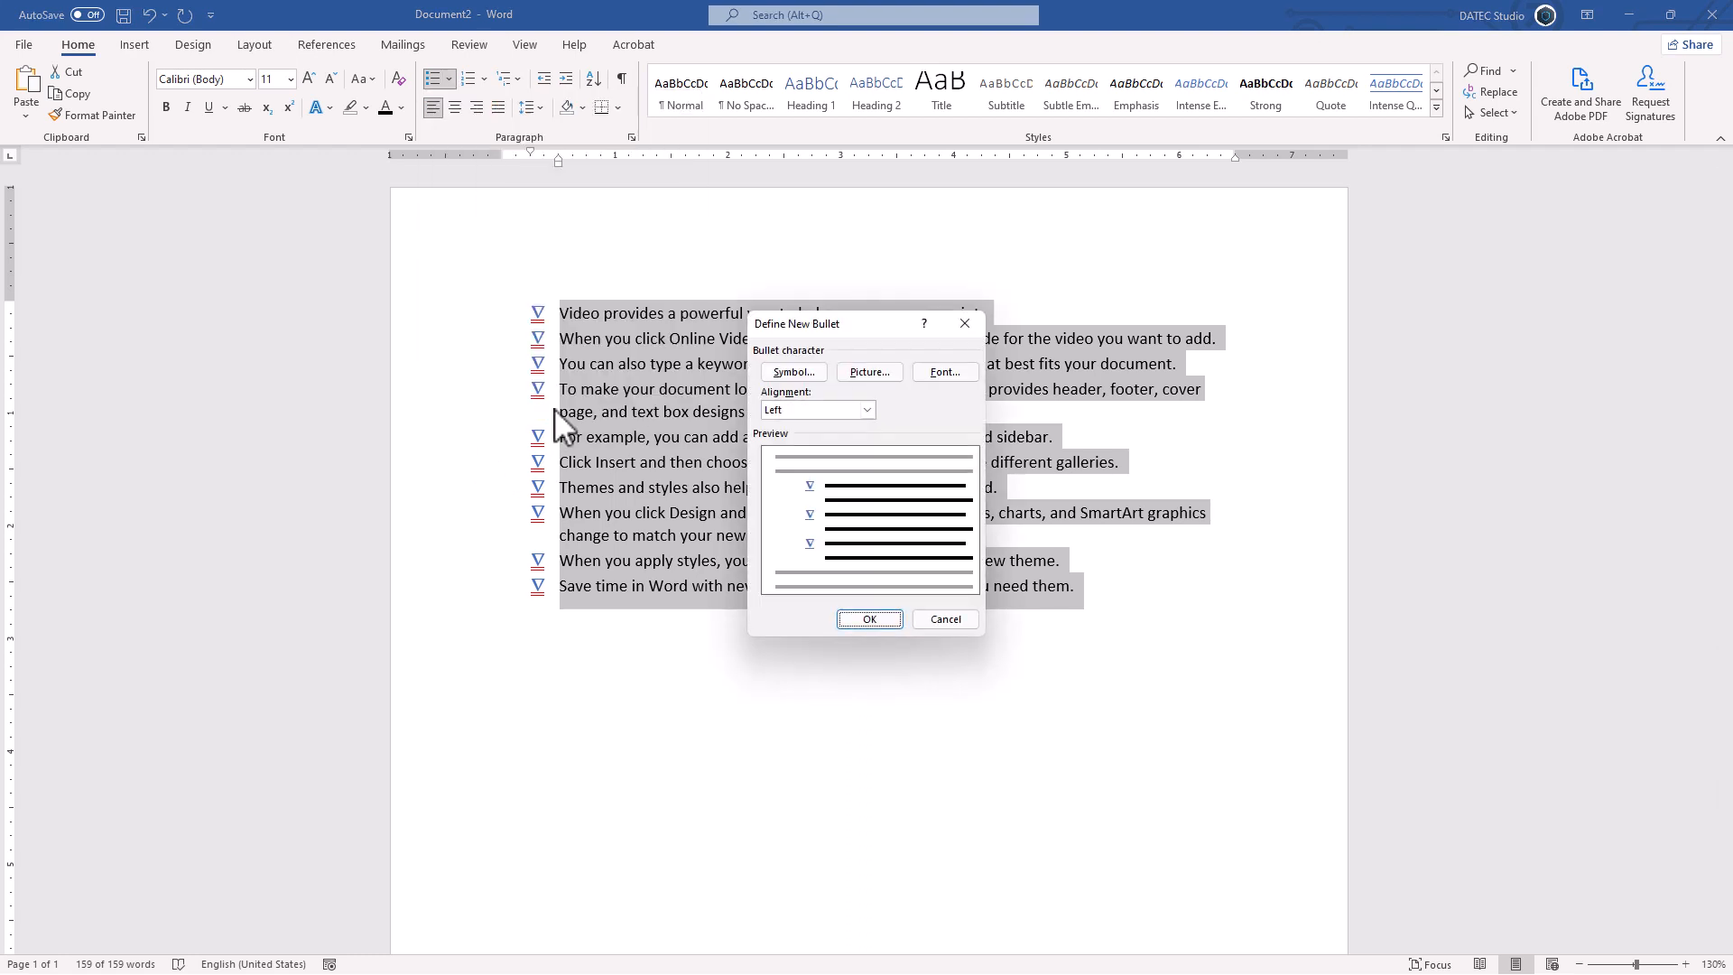
pyautogui.click(868, 373)
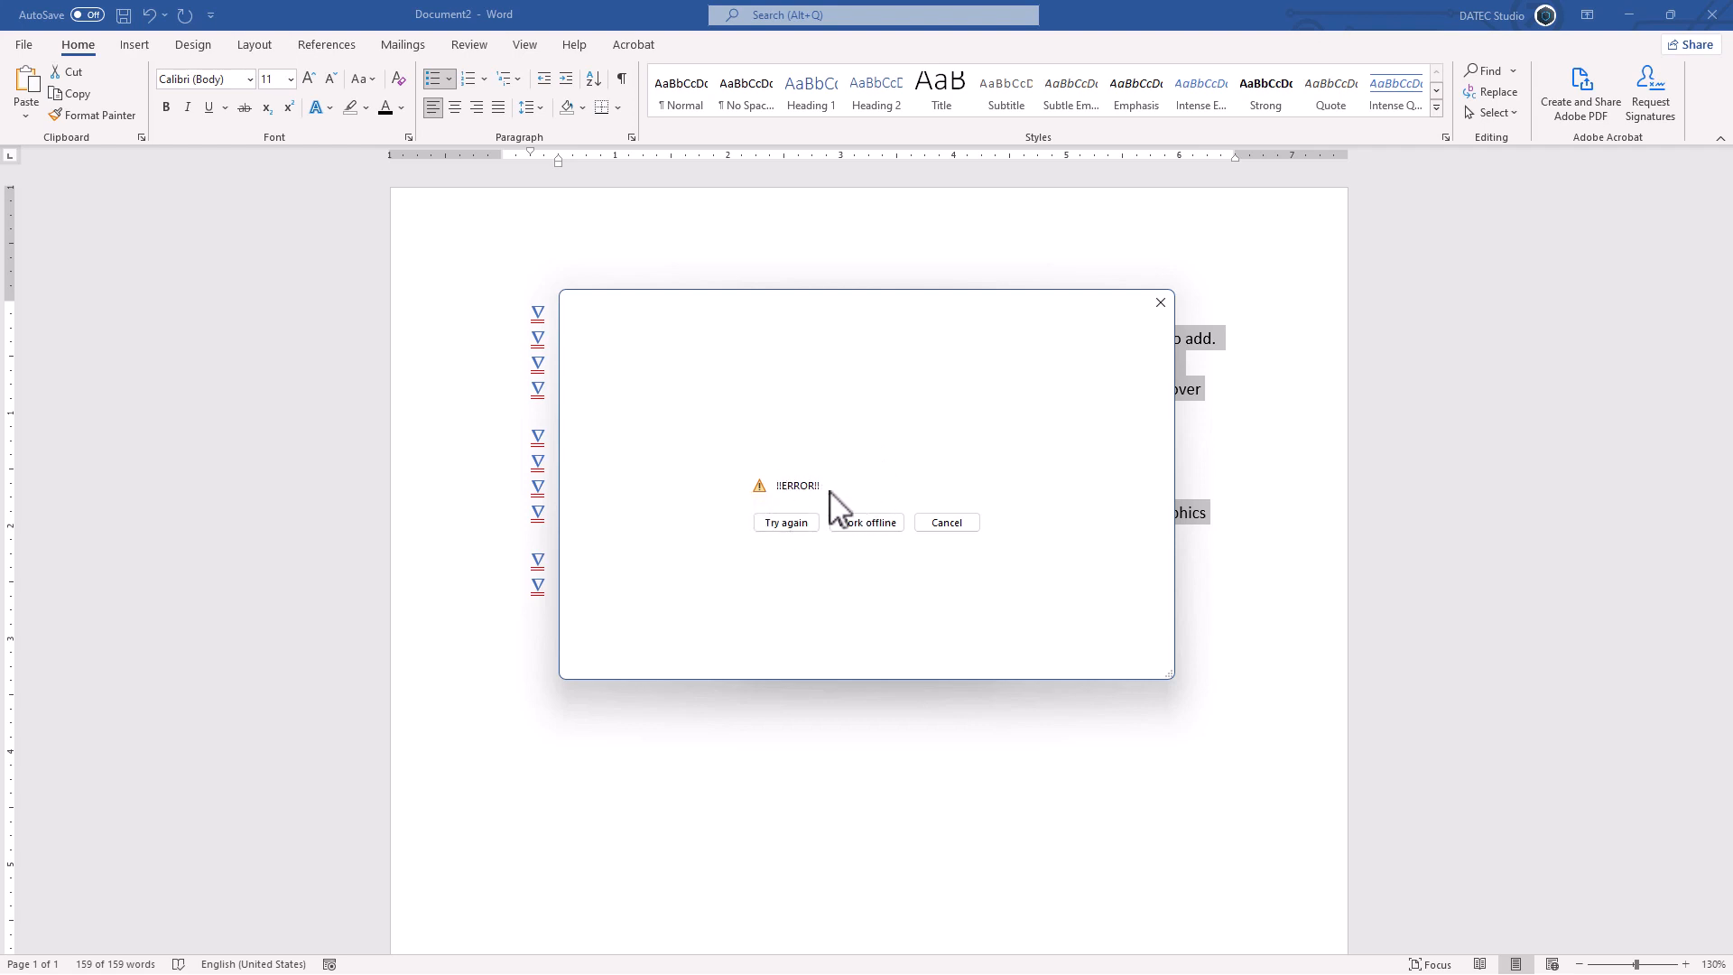
pyautogui.click(865, 523)
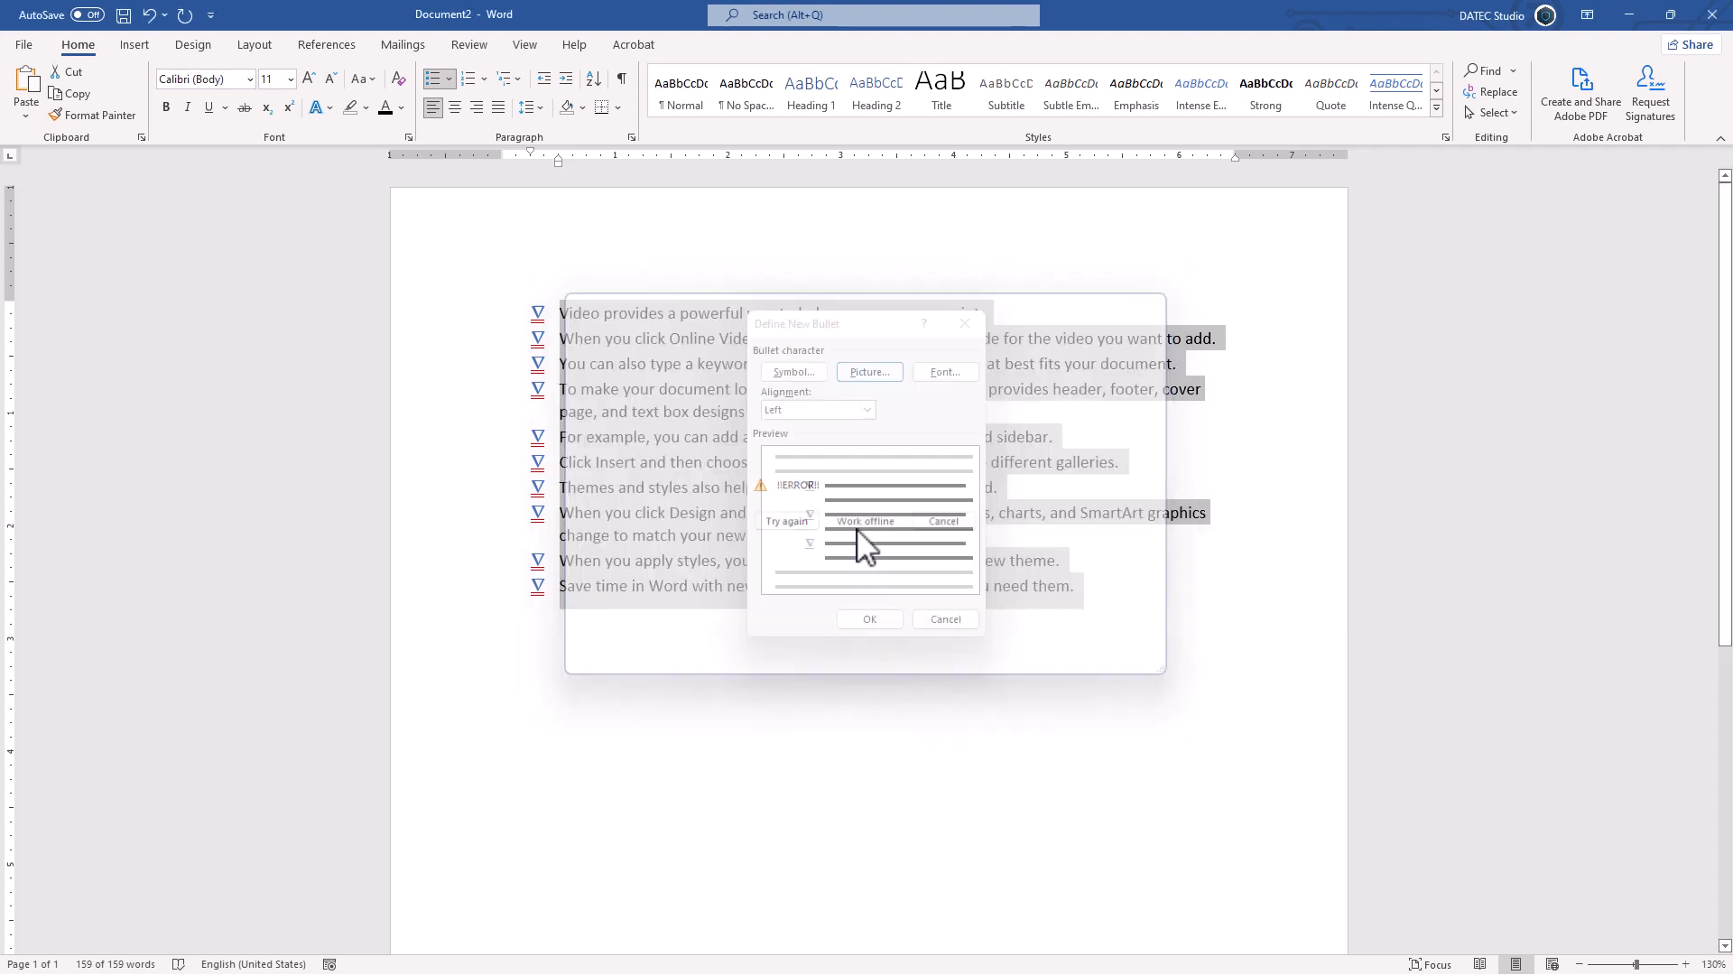
# Step: Insert Archive_Logo_1200_Transparent.png as the bullet picture and apply it to all list items
pyautogui.click(837, 431)
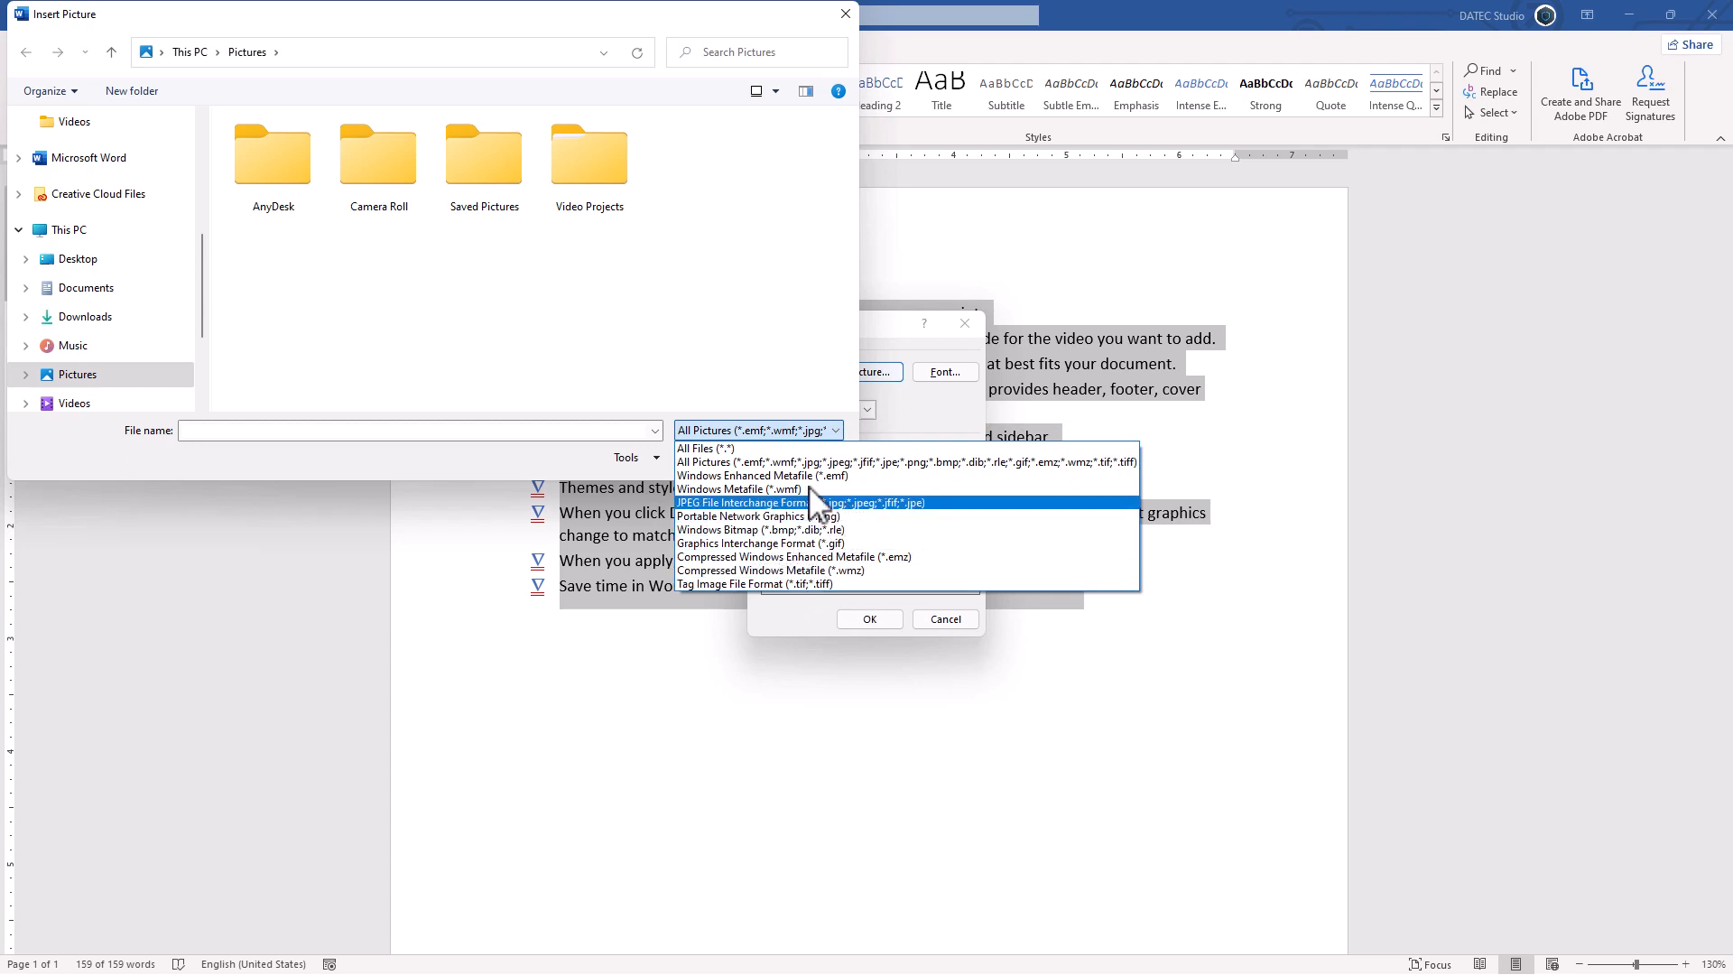
pyautogui.click(678, 333)
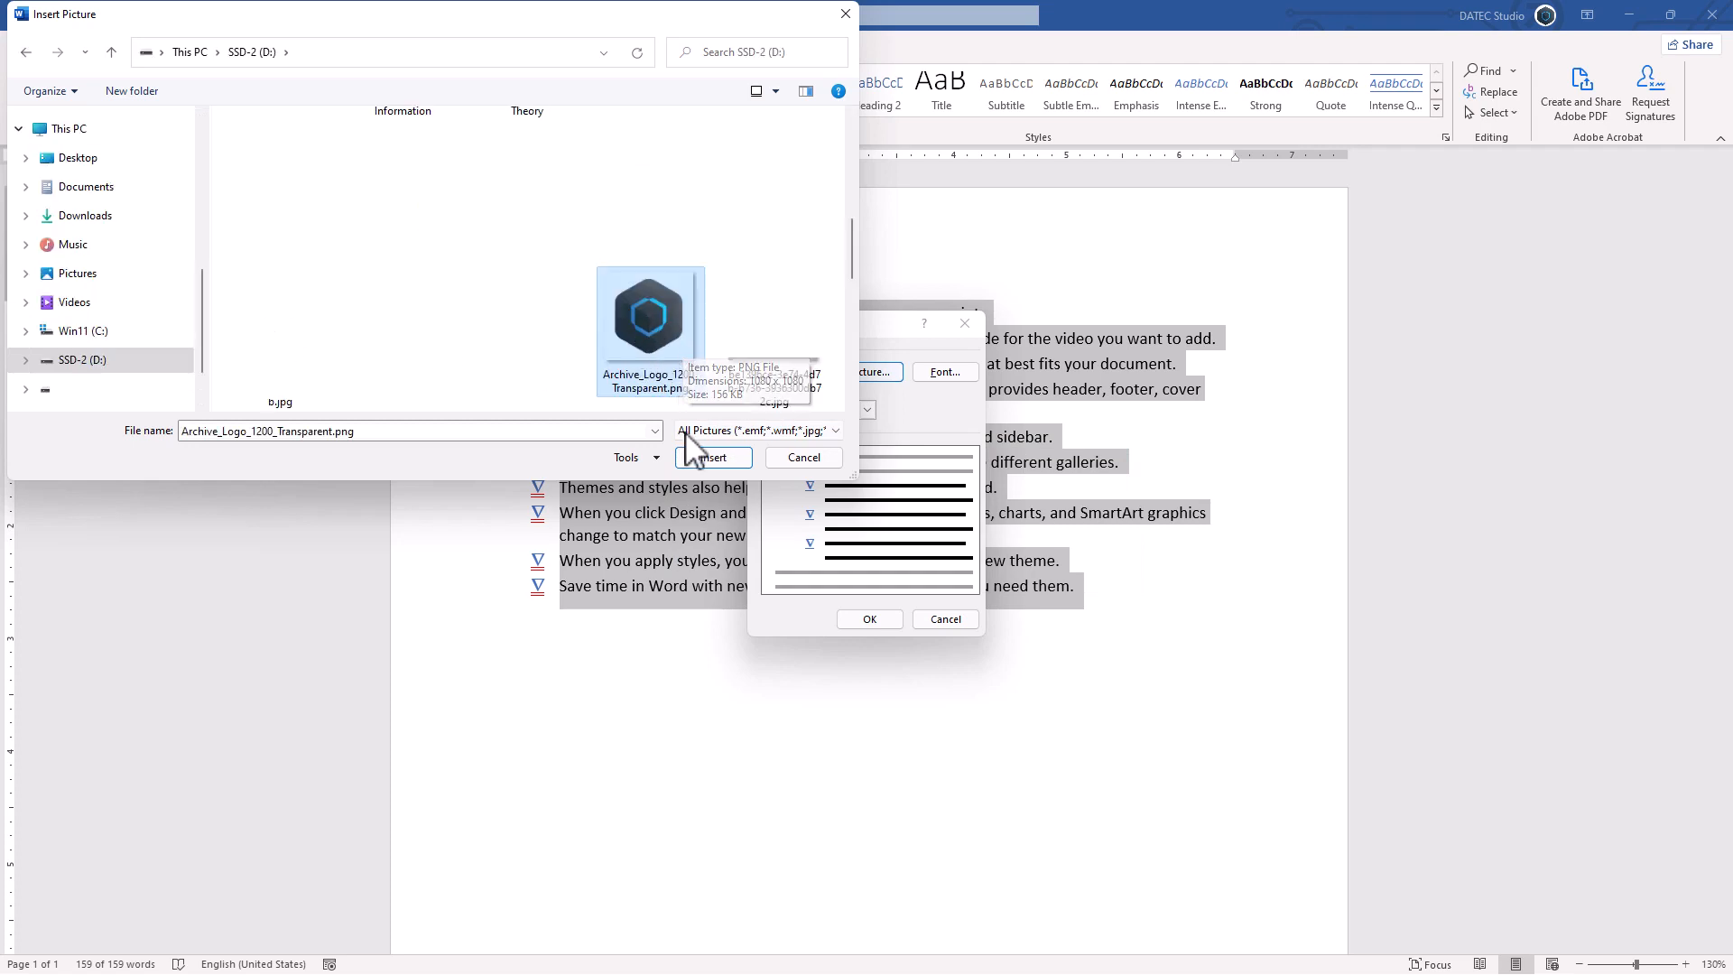
pyautogui.click(709, 458)
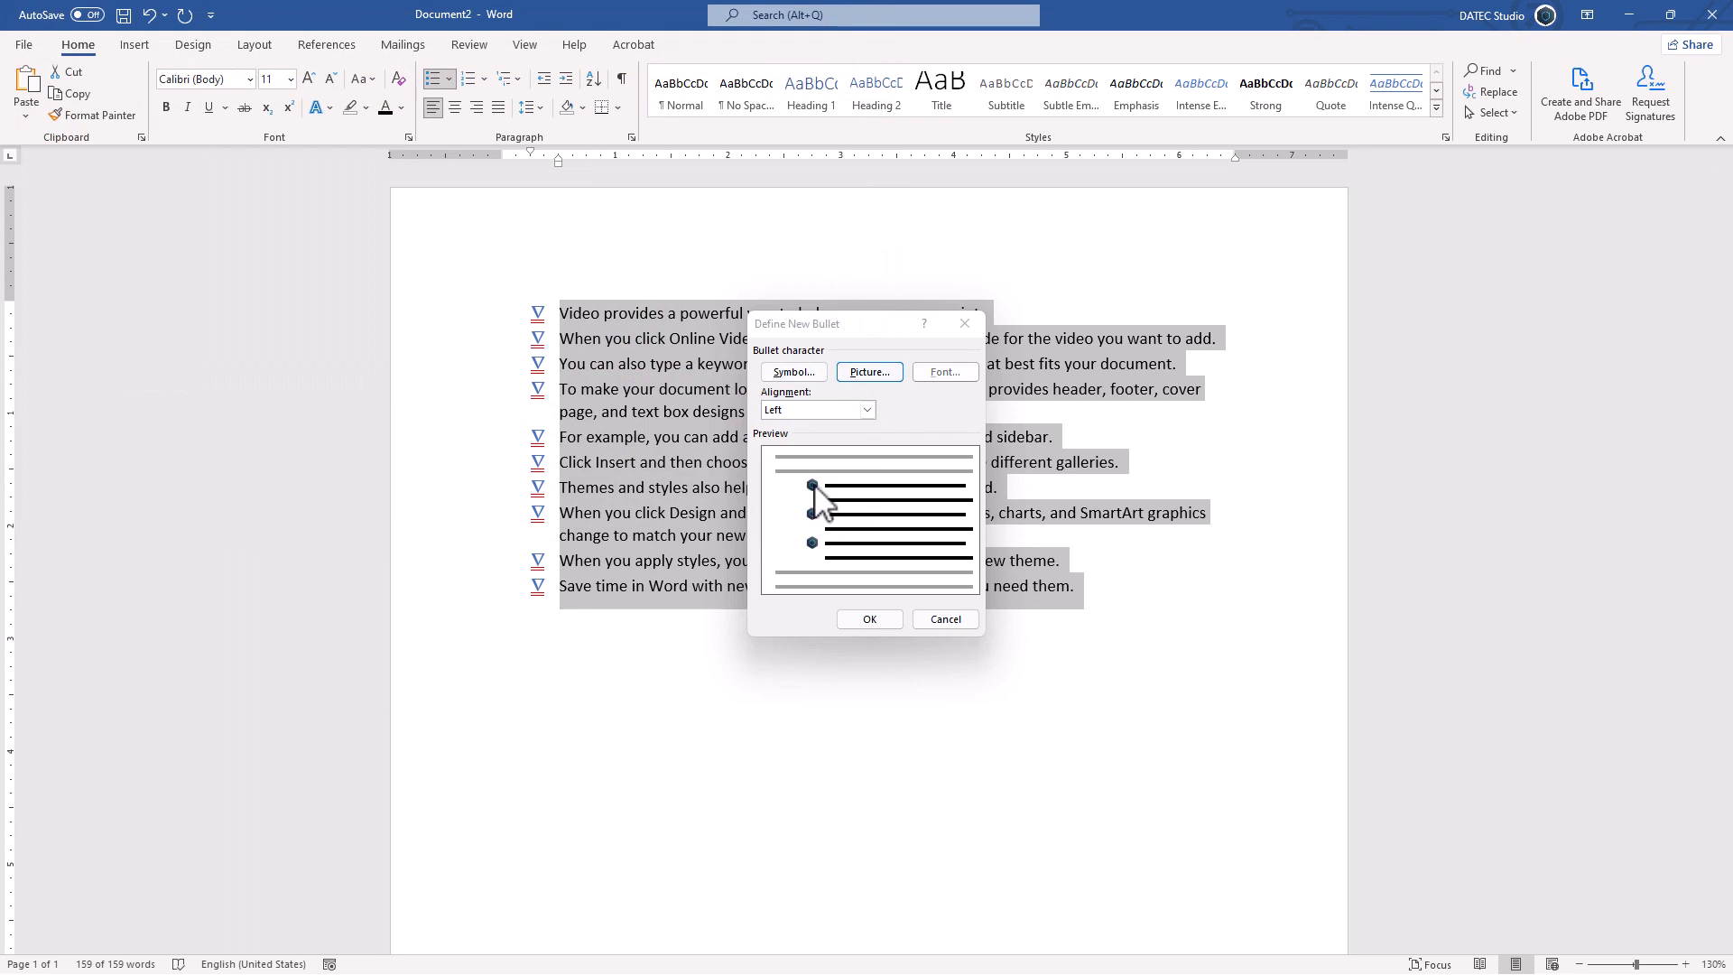
pyautogui.click(862, 618)
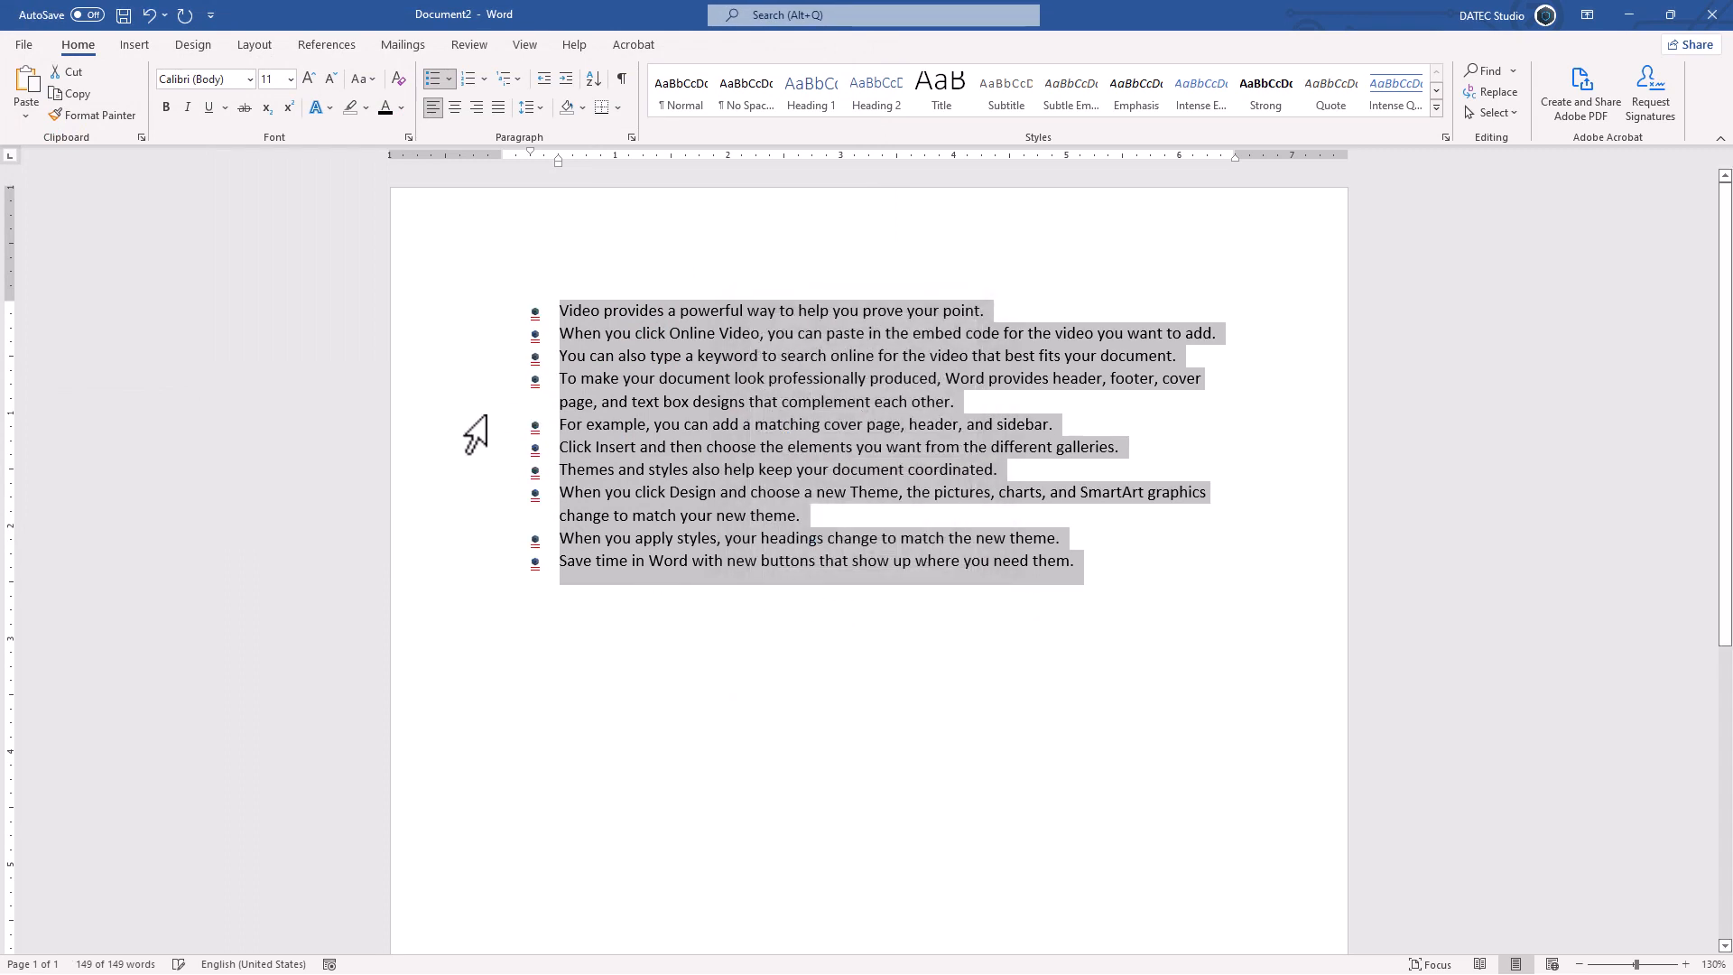
pyautogui.click(543, 332)
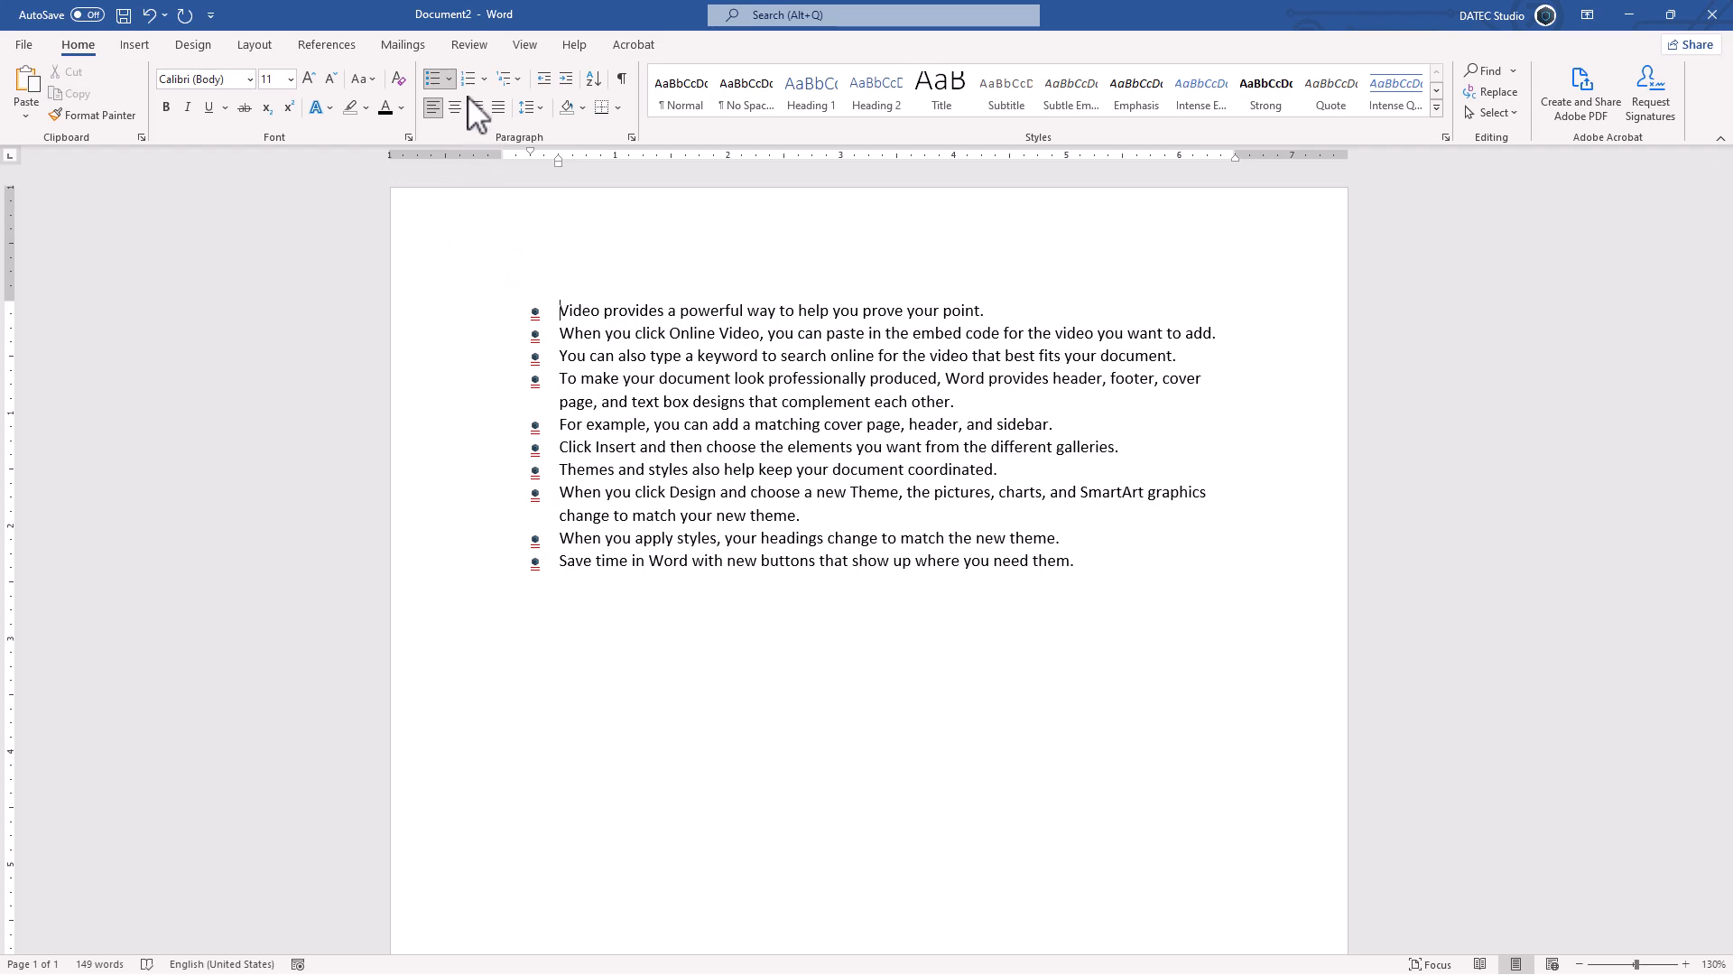
# Step: Reopen Define New Bullet and cancel it without changes
pyautogui.click(450, 79)
pyautogui.click(504, 401)
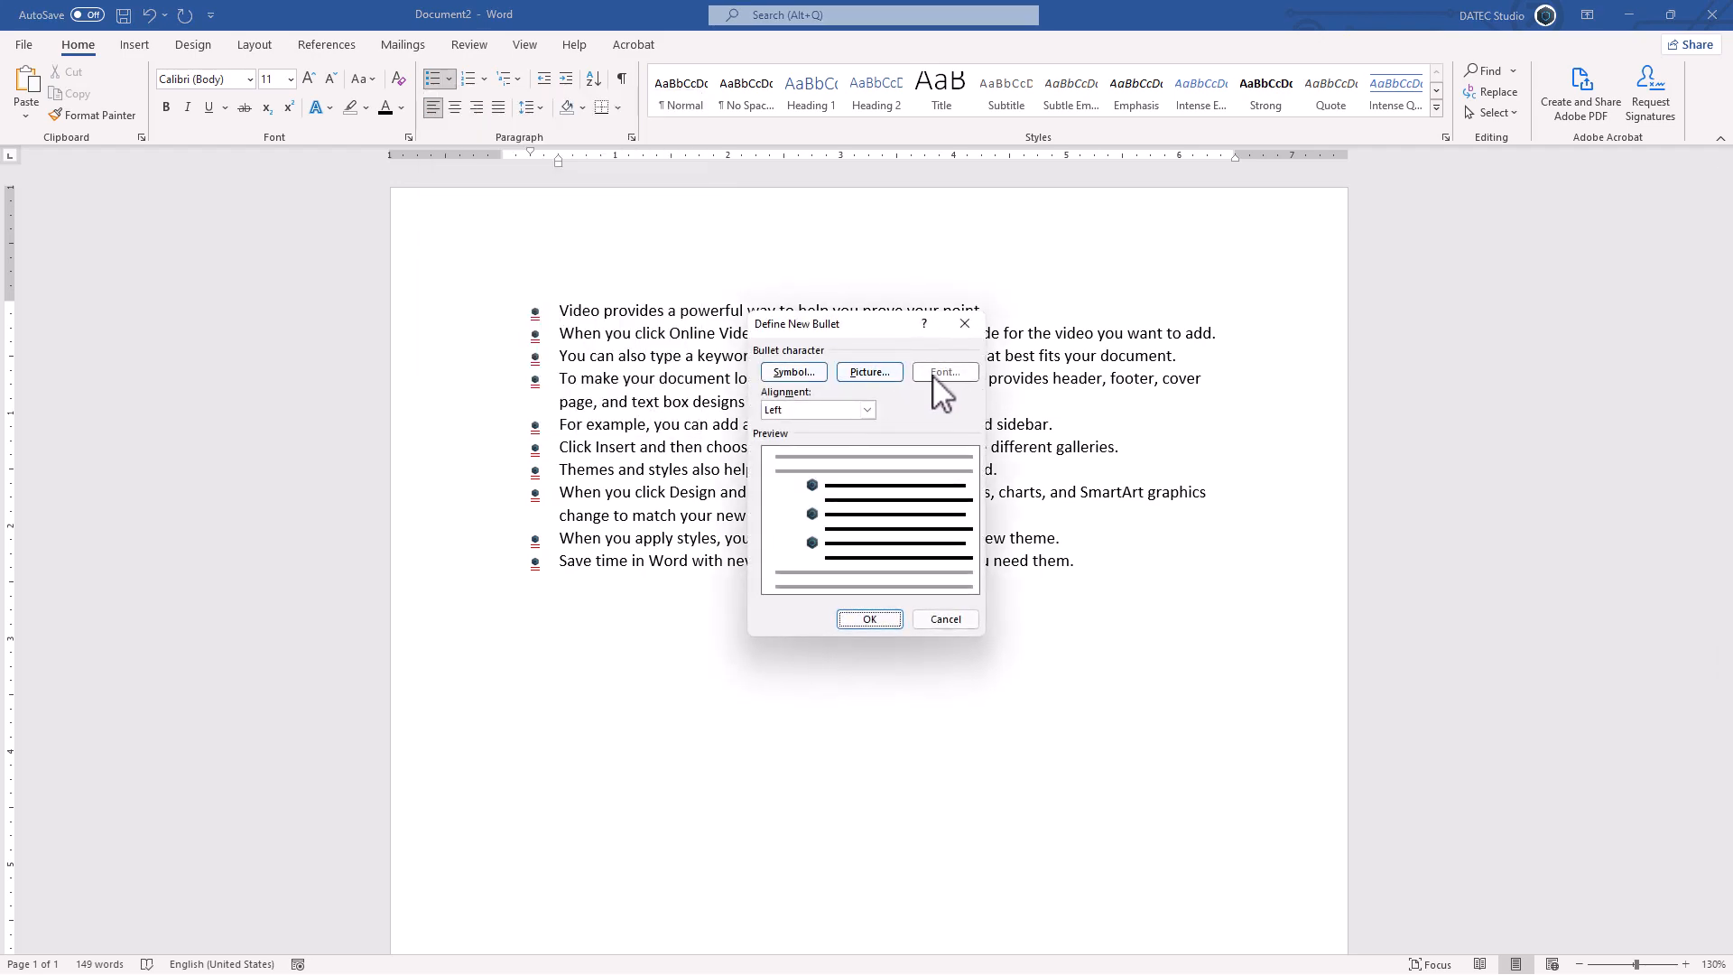
pyautogui.click(945, 620)
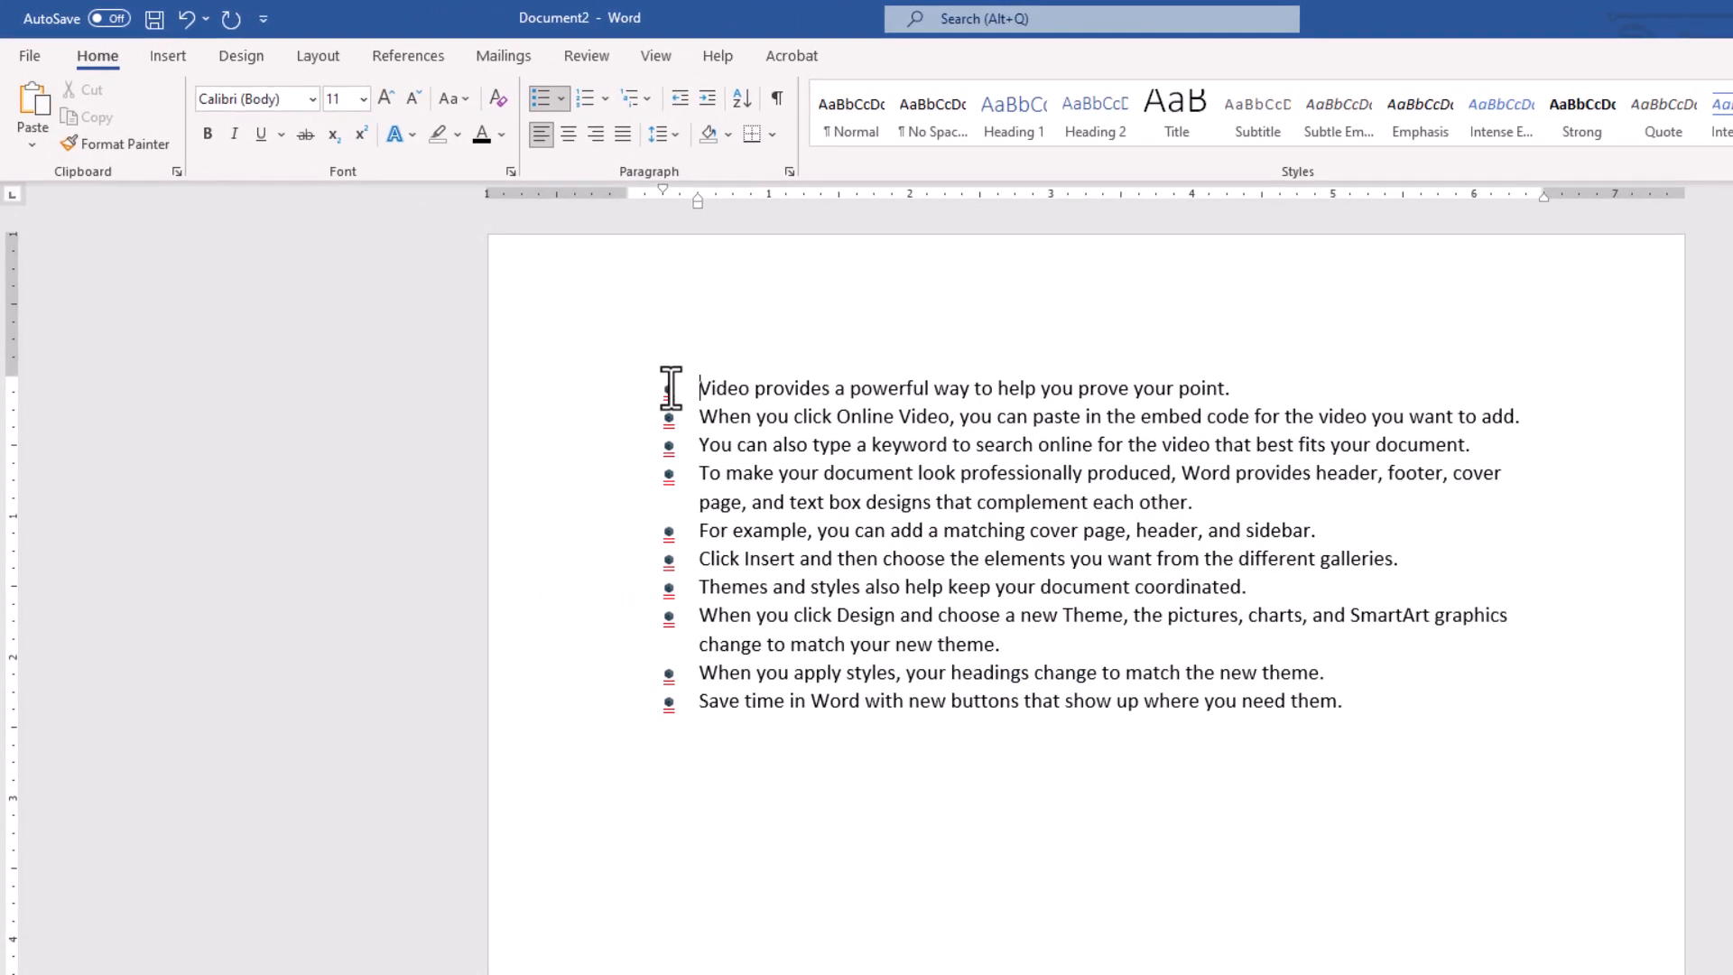
# Step: Select all ten hexagon logo bullets and set their size to 28
pyautogui.click(538, 311)
pyautogui.click(673, 387)
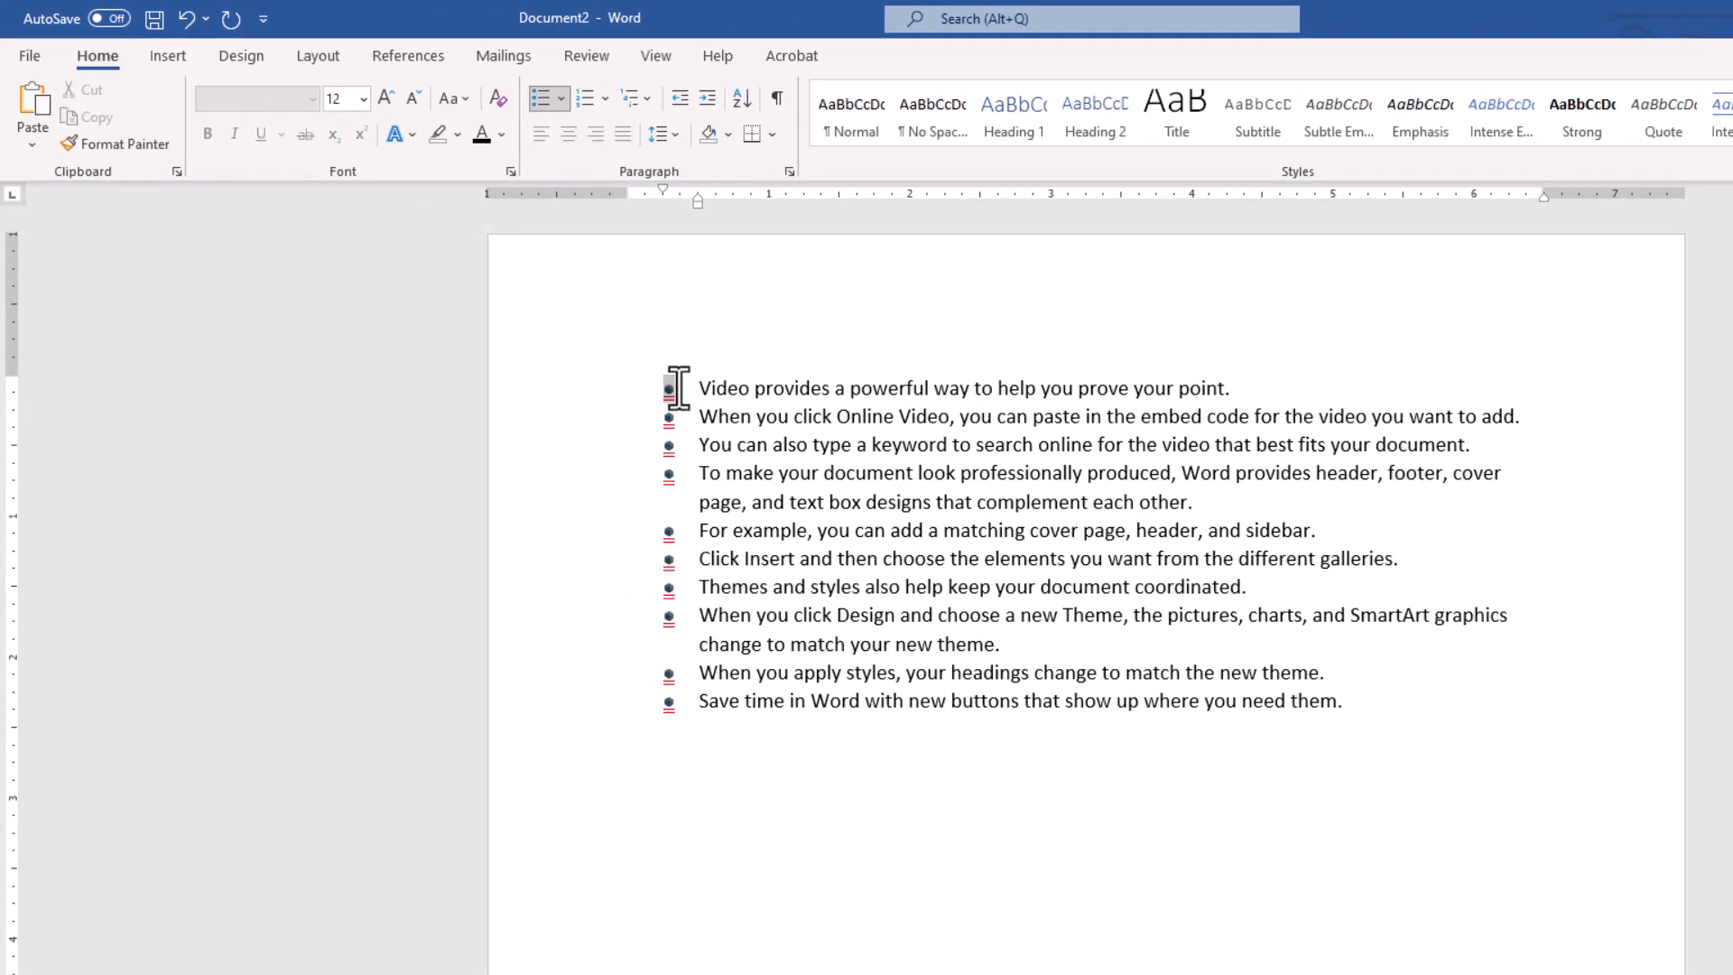
pyautogui.click(669, 390)
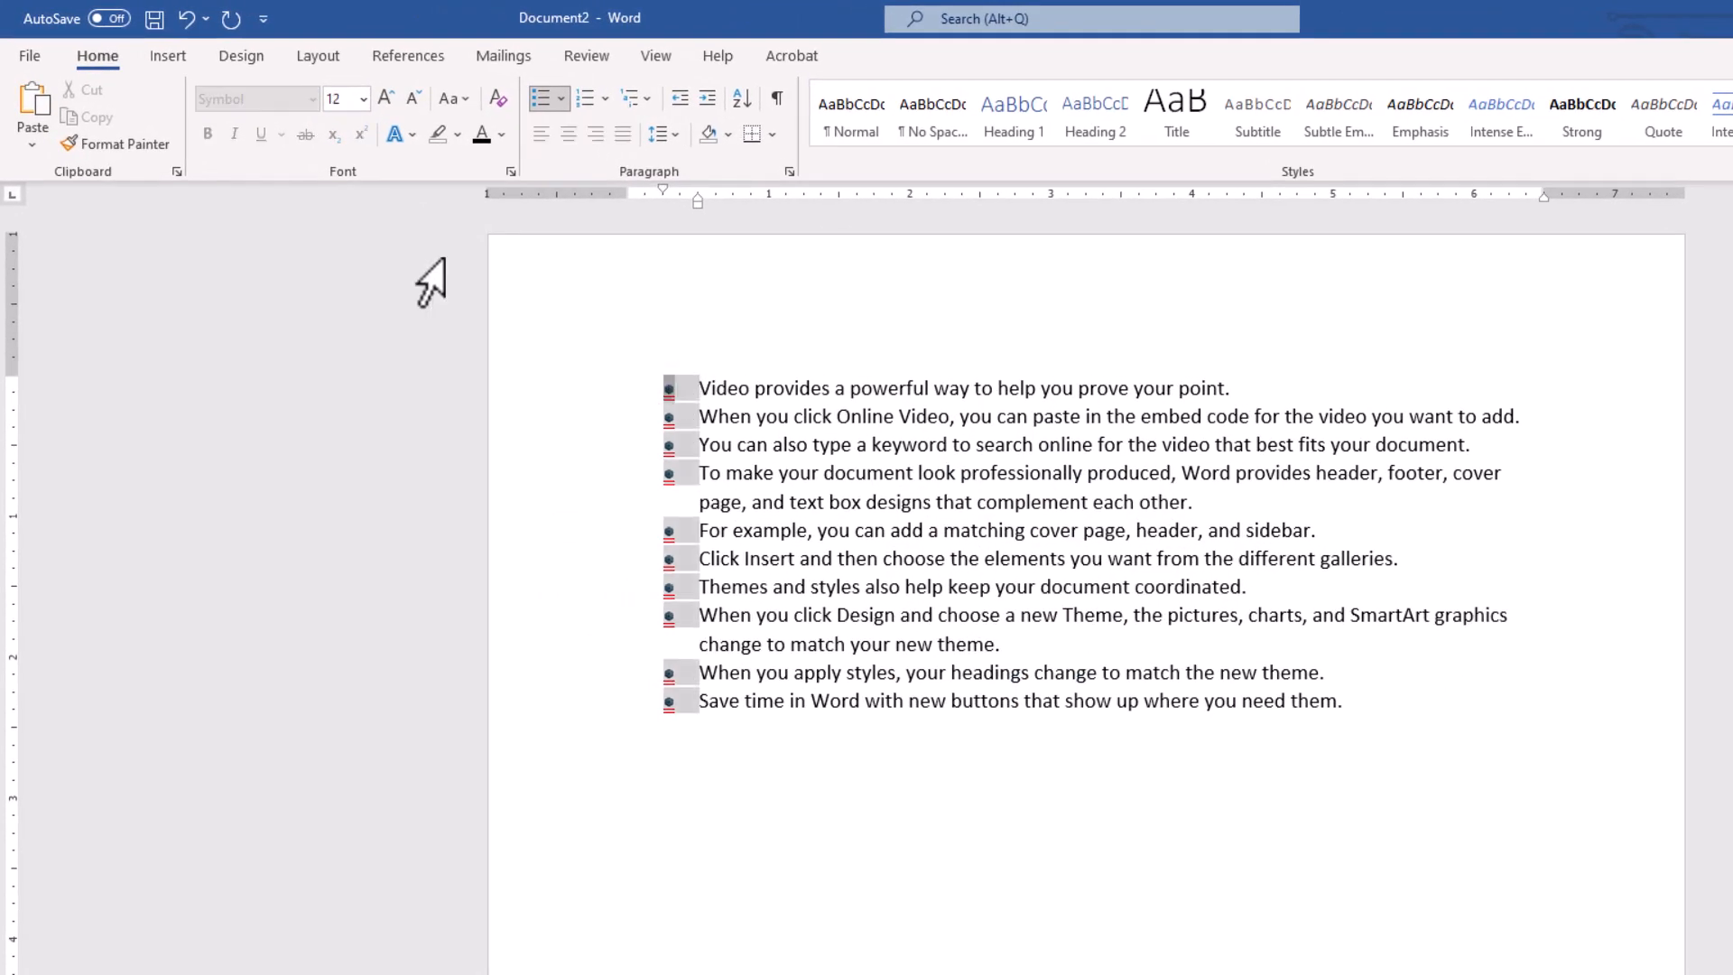
pyautogui.click(361, 98)
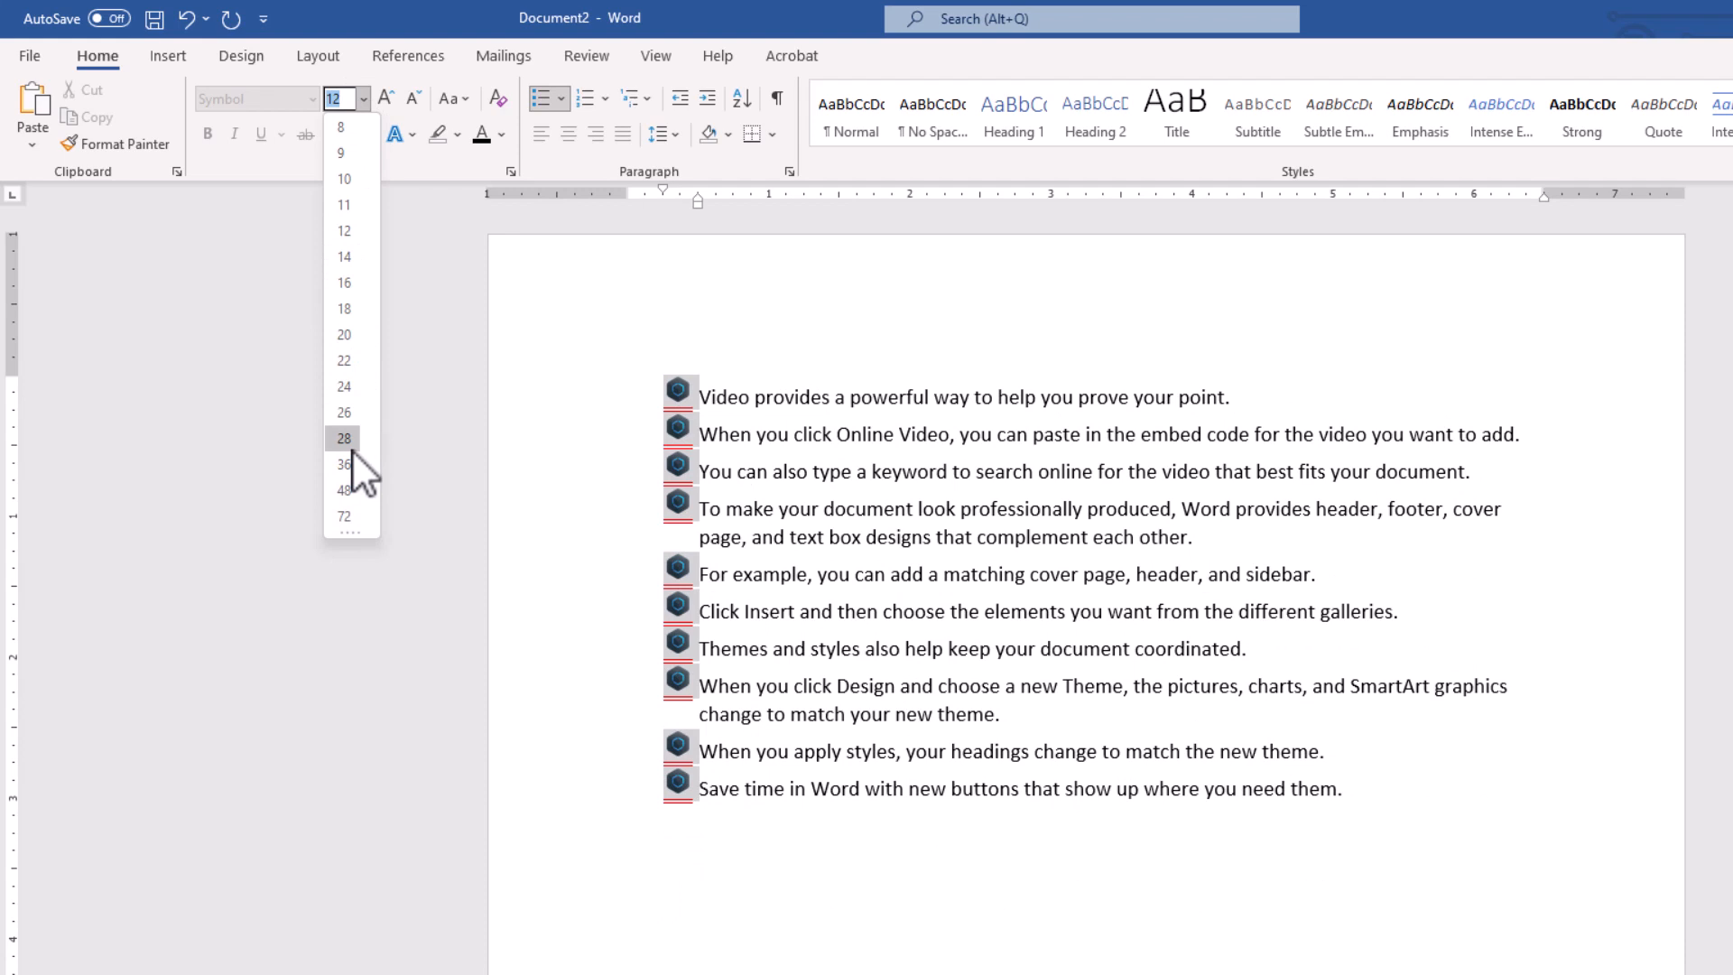
pyautogui.click(351, 447)
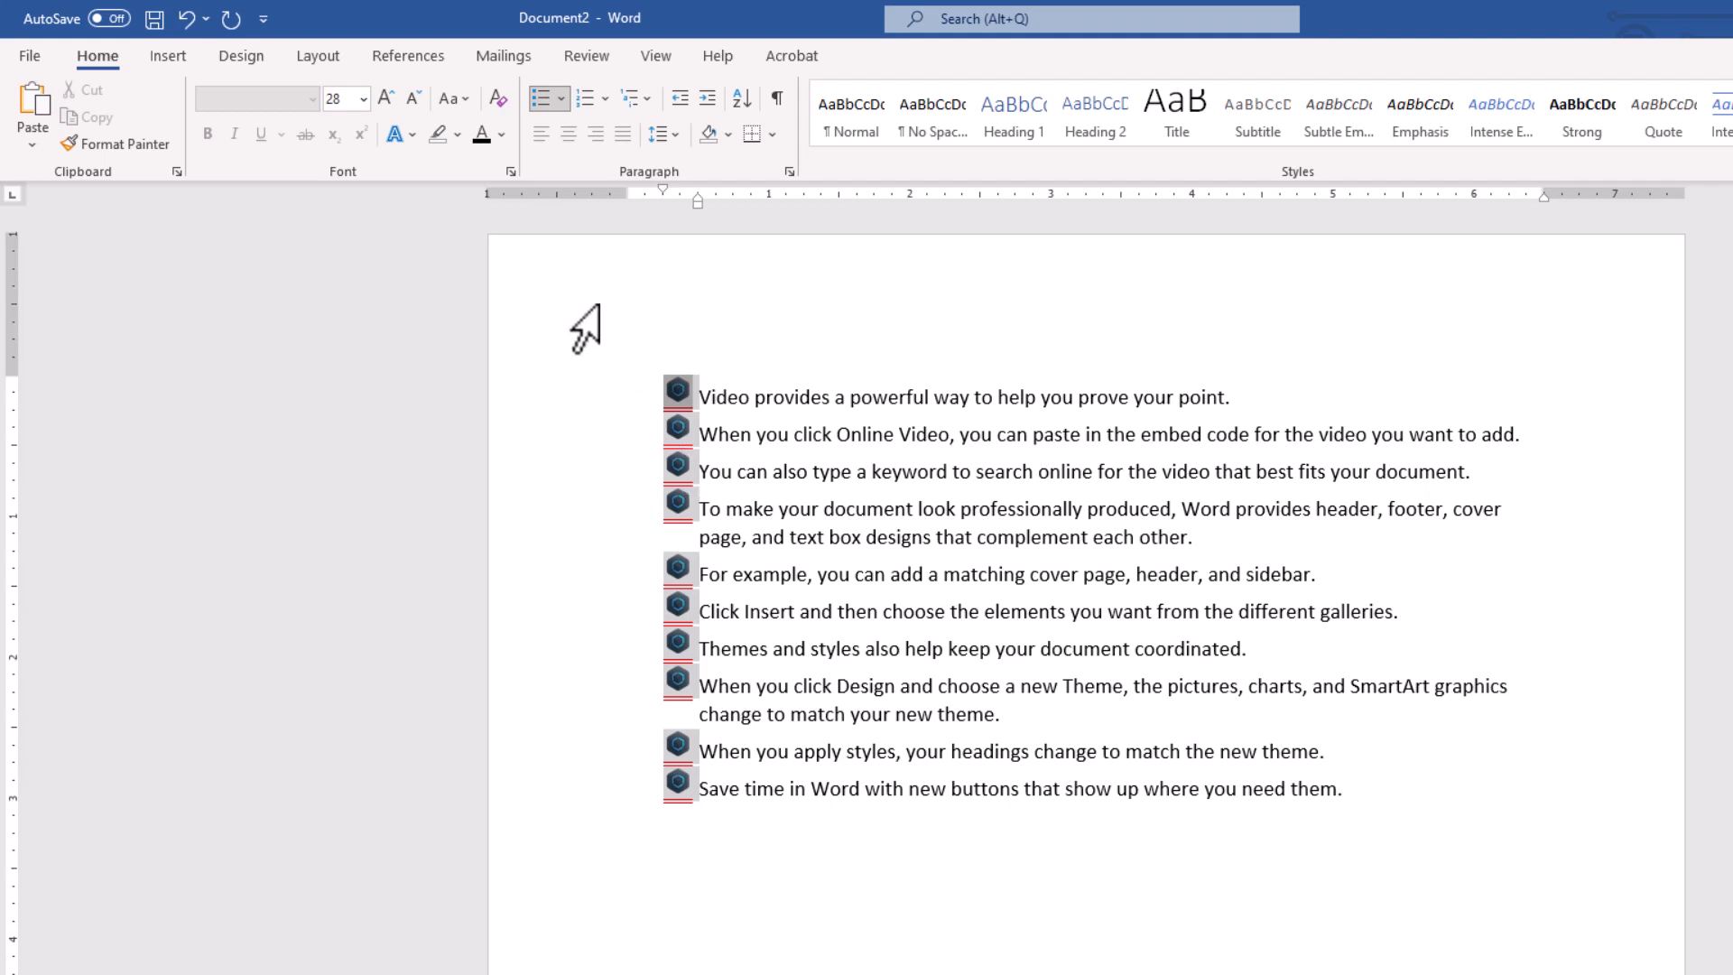
pyautogui.click(511, 170)
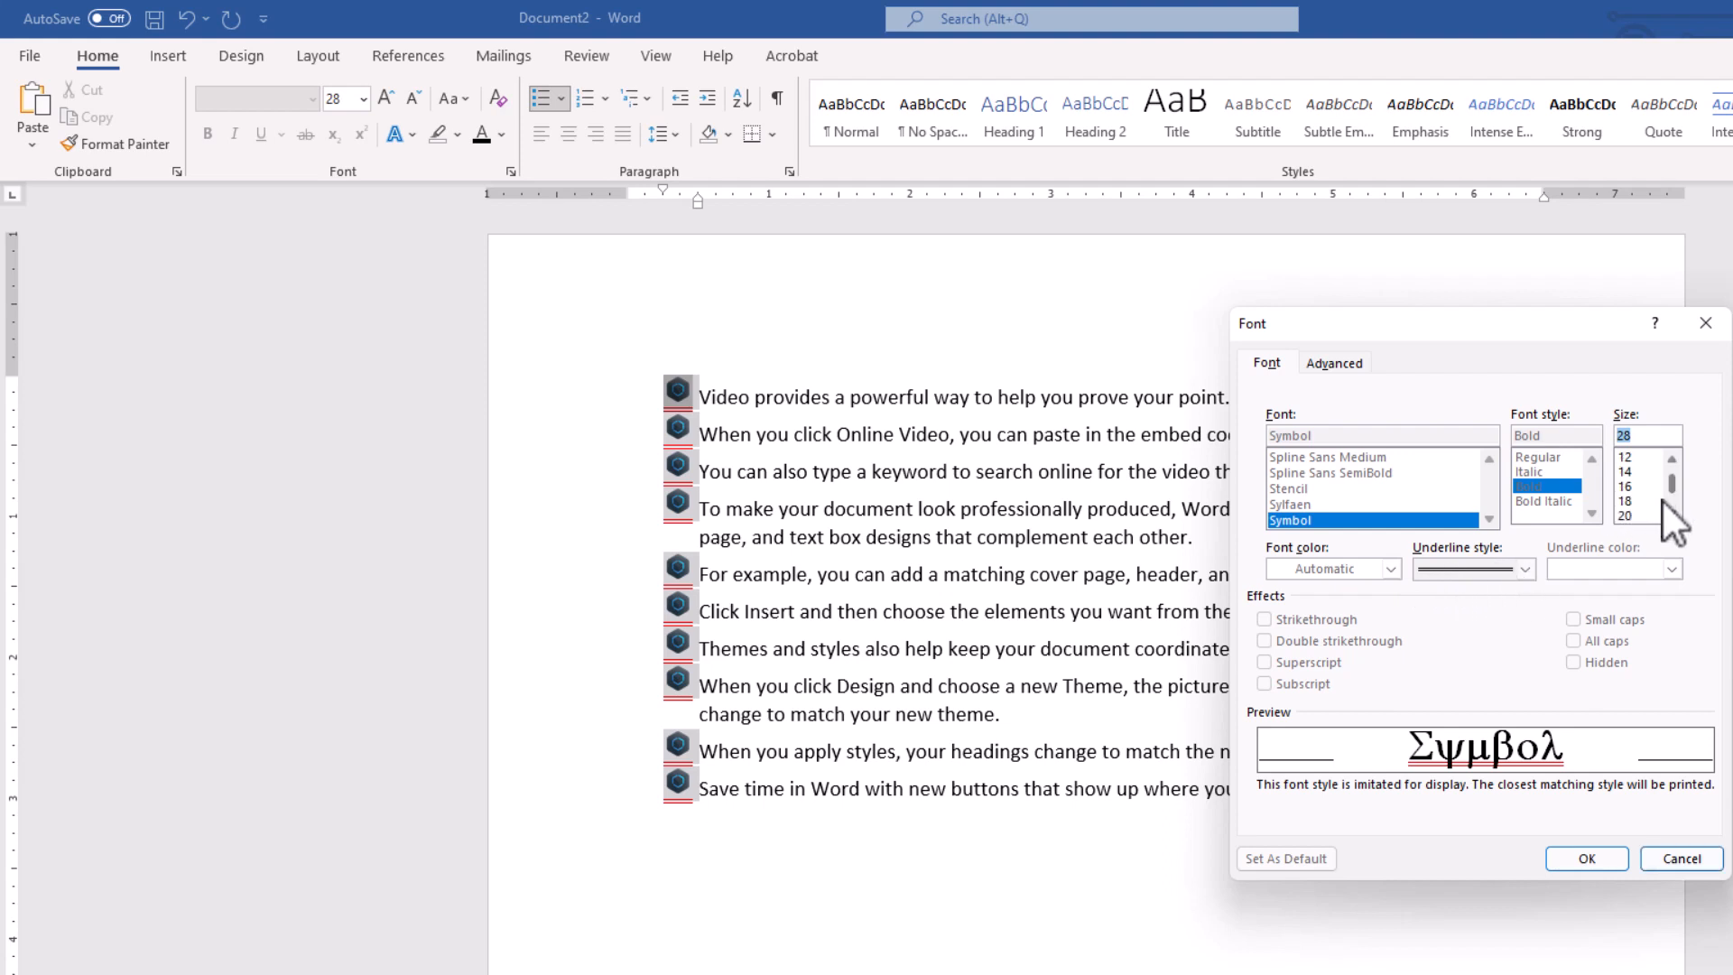
pyautogui.click(1681, 858)
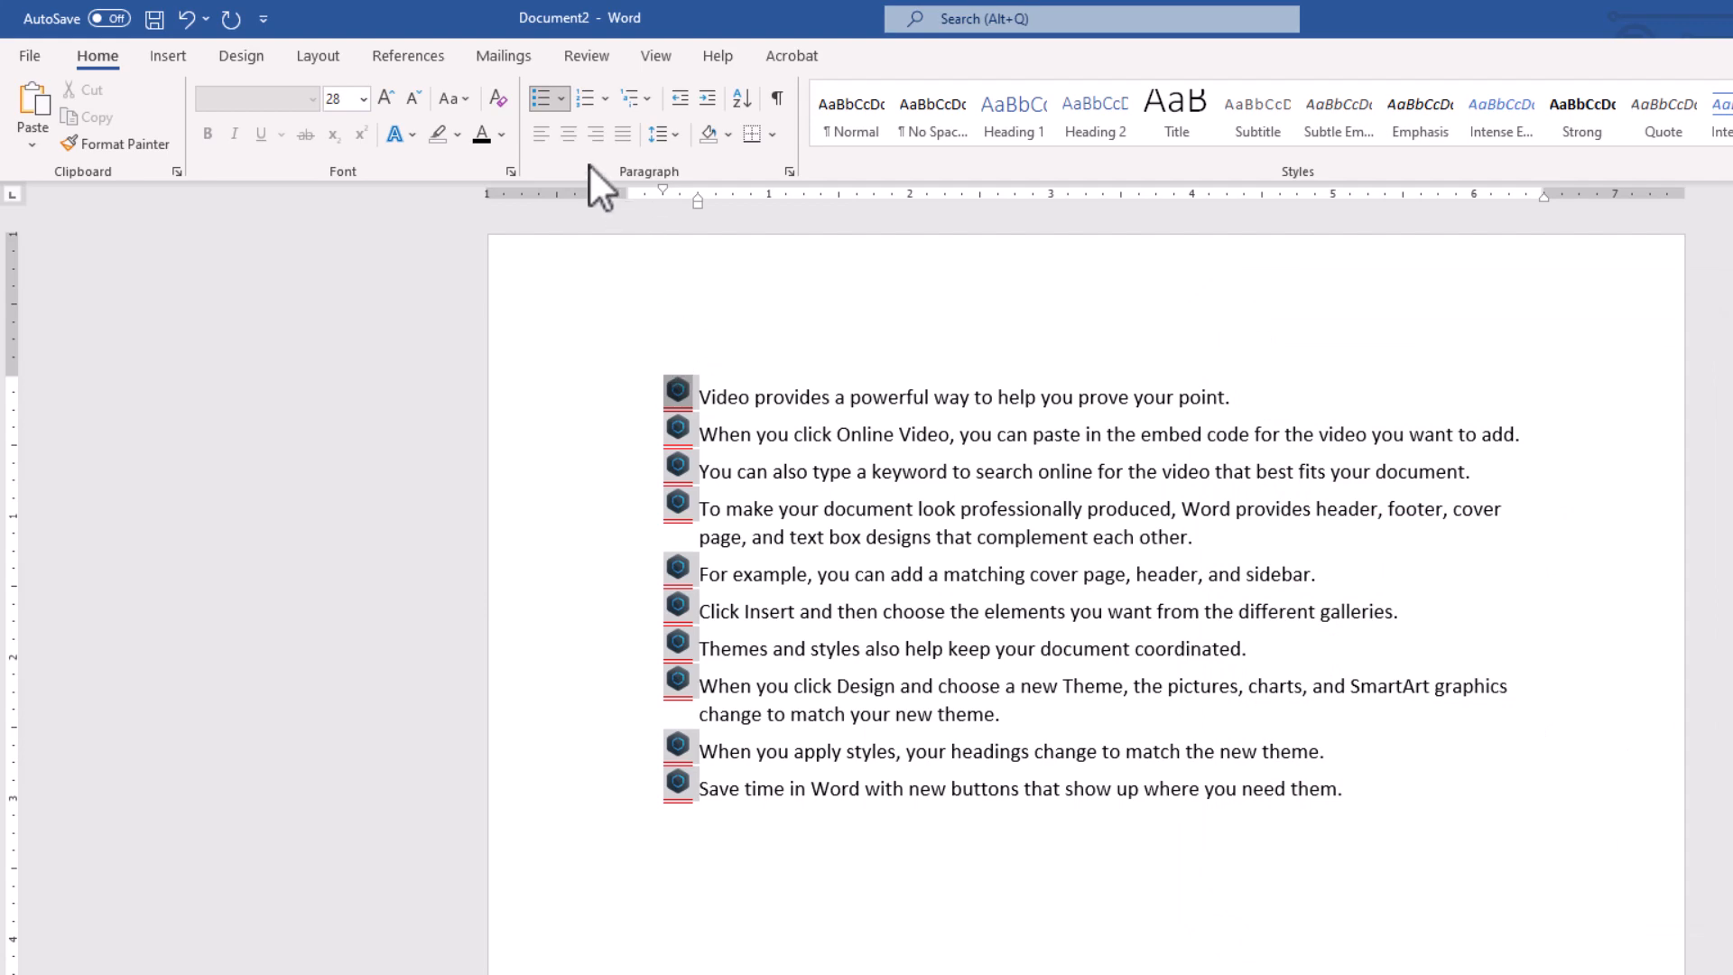
pyautogui.click(565, 104)
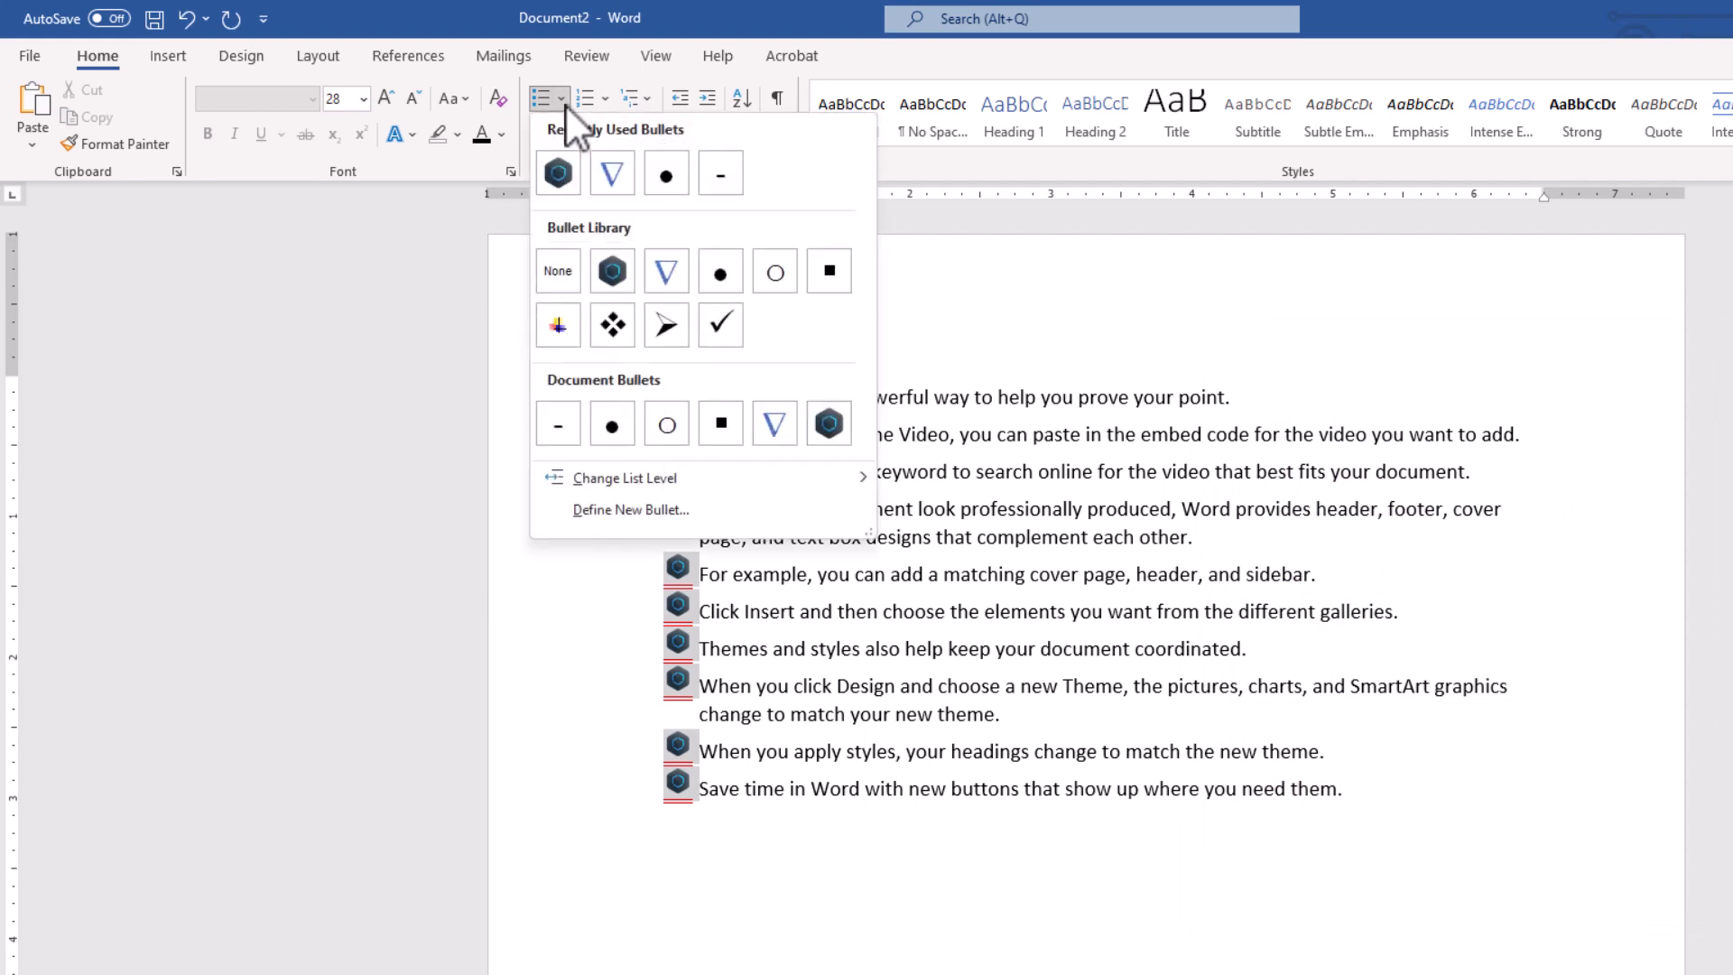
pyautogui.click(628, 511)
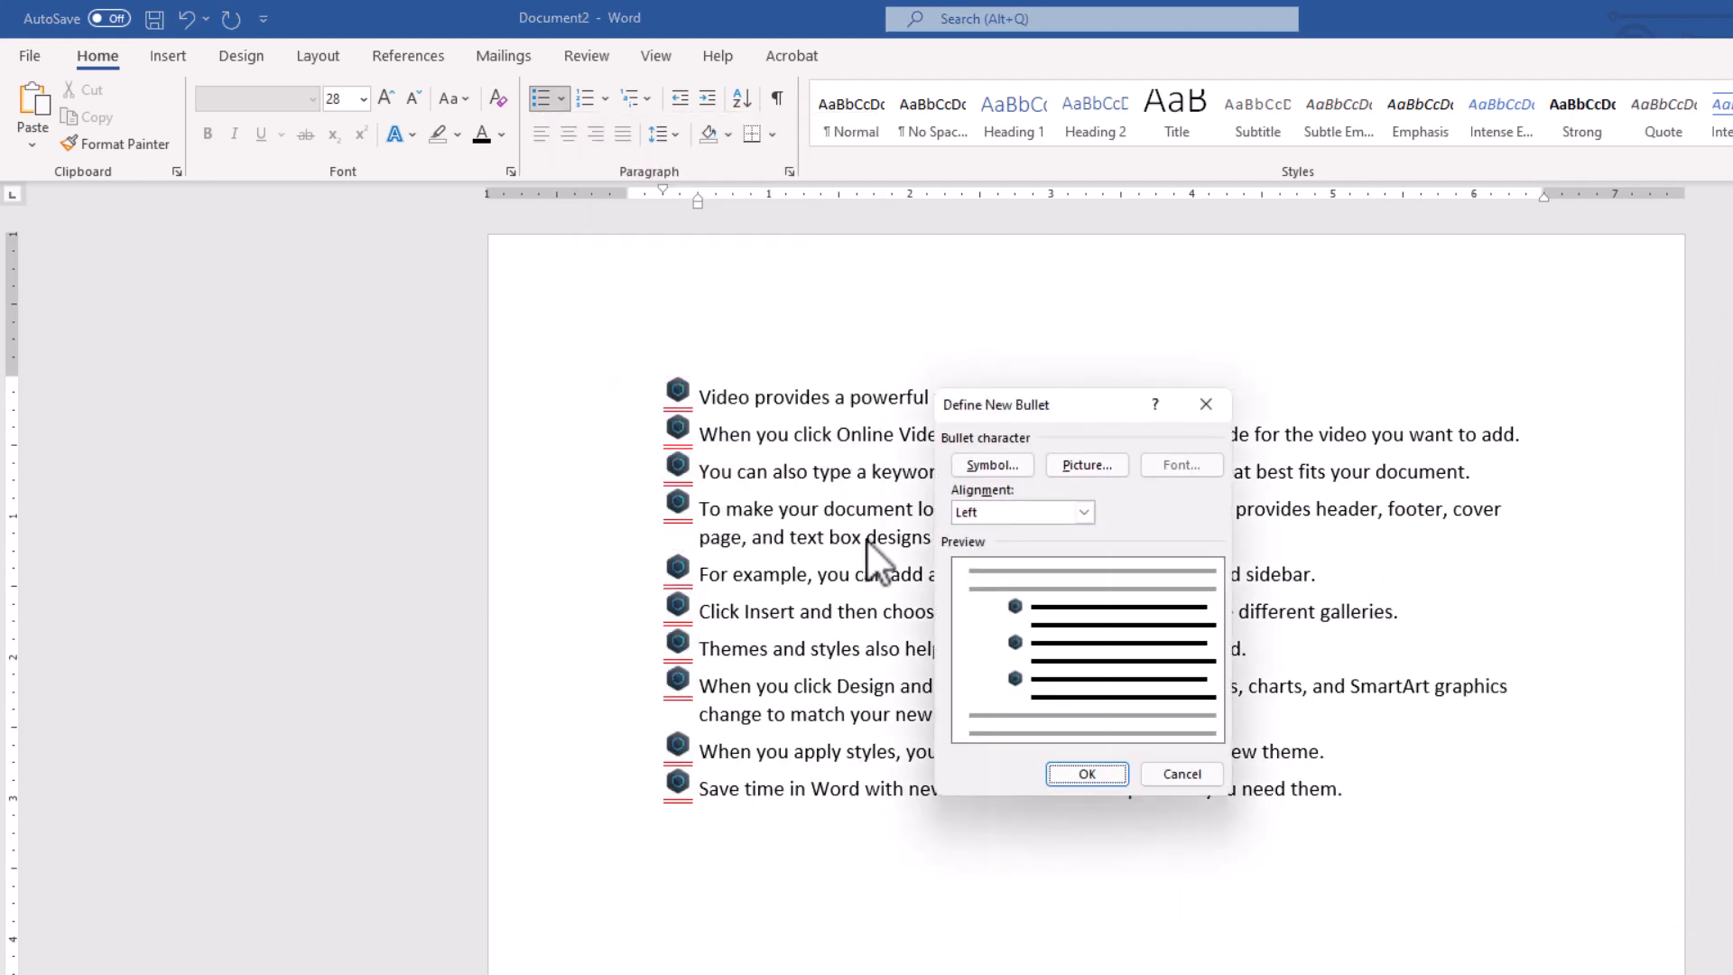
pyautogui.click(988, 462)
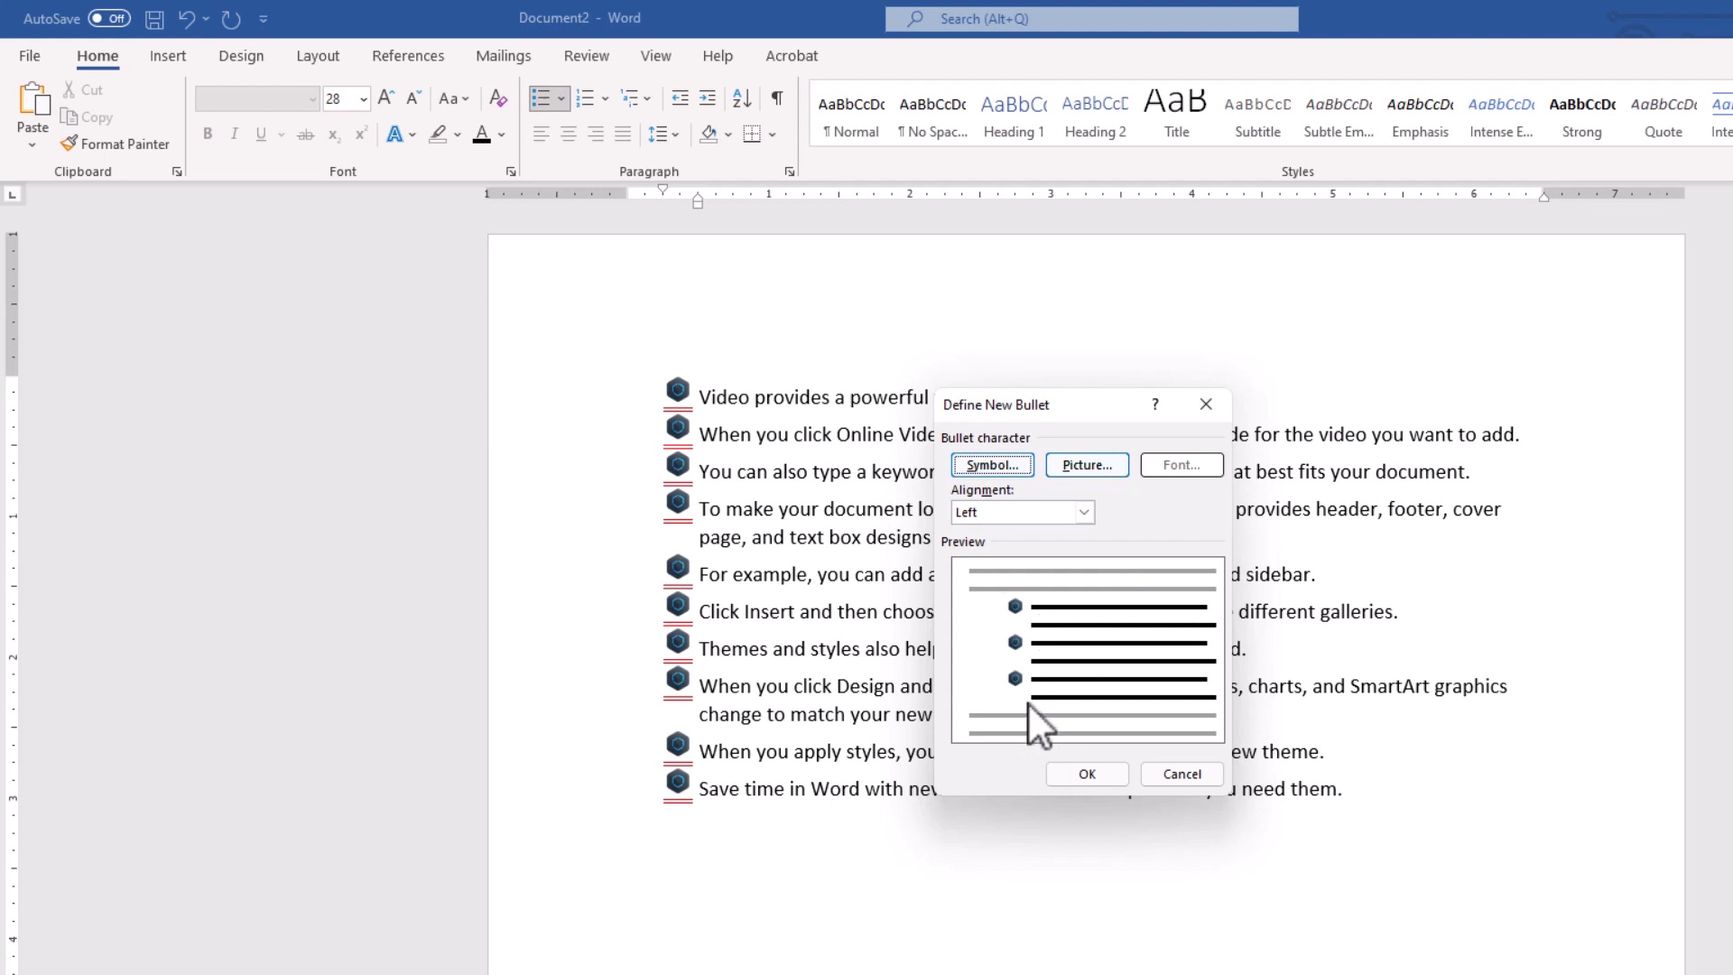
pyautogui.click(1179, 774)
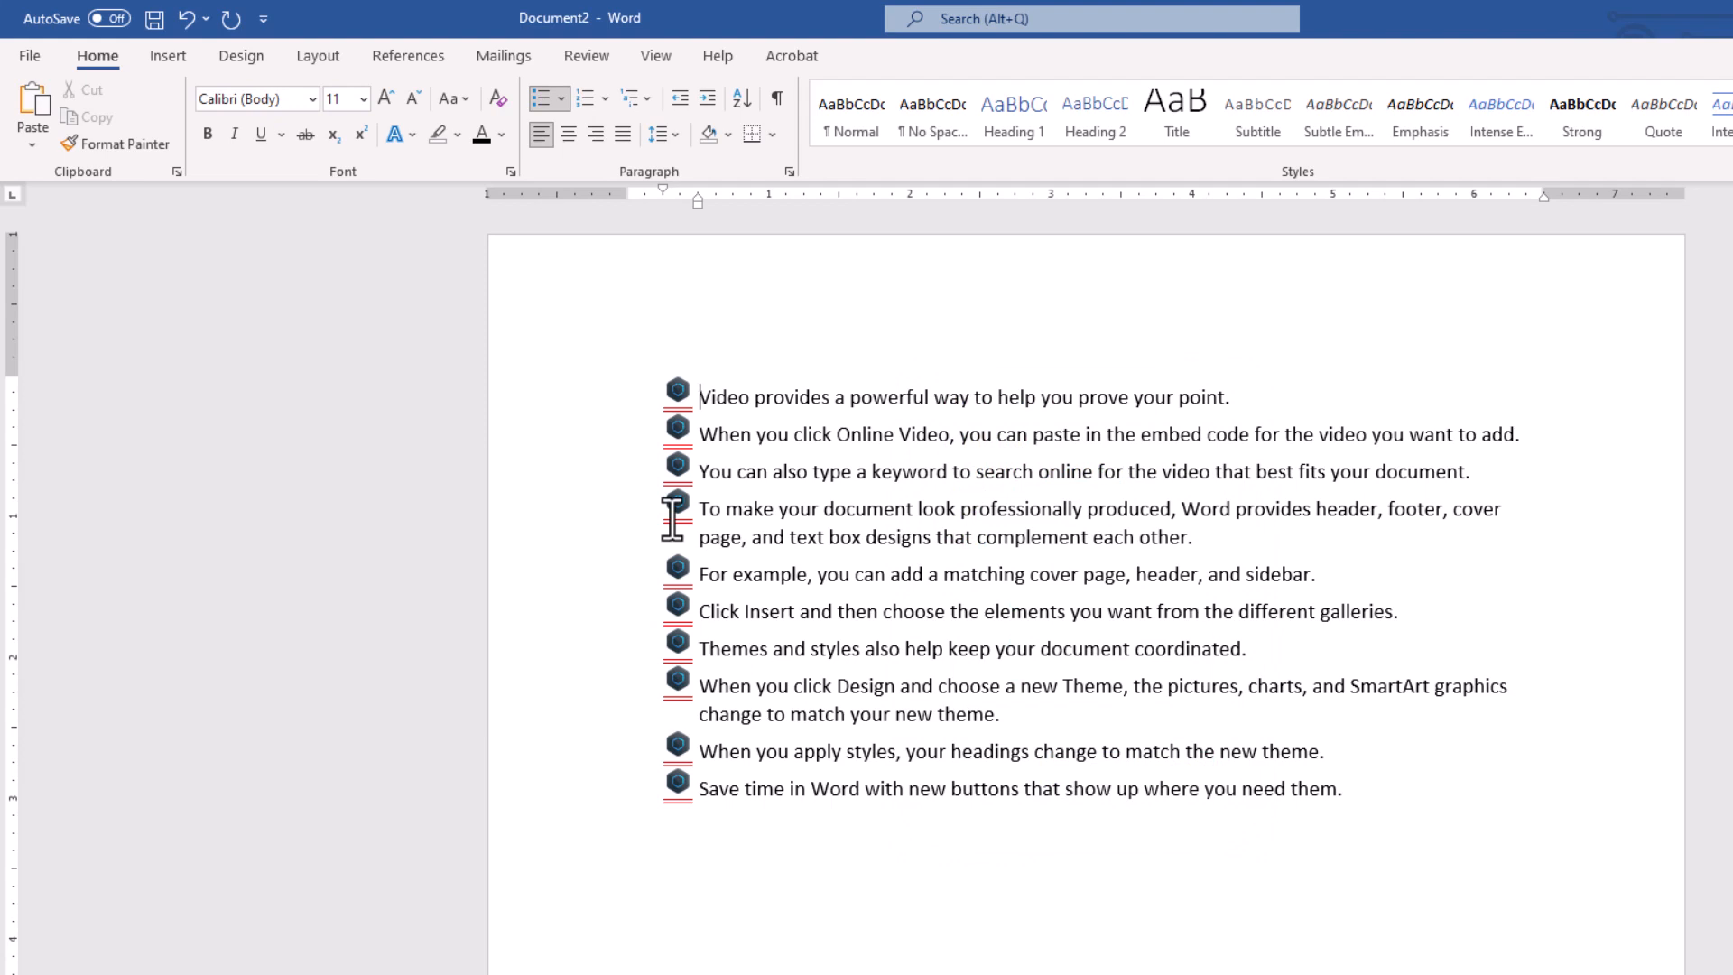
pyautogui.click(676, 395)
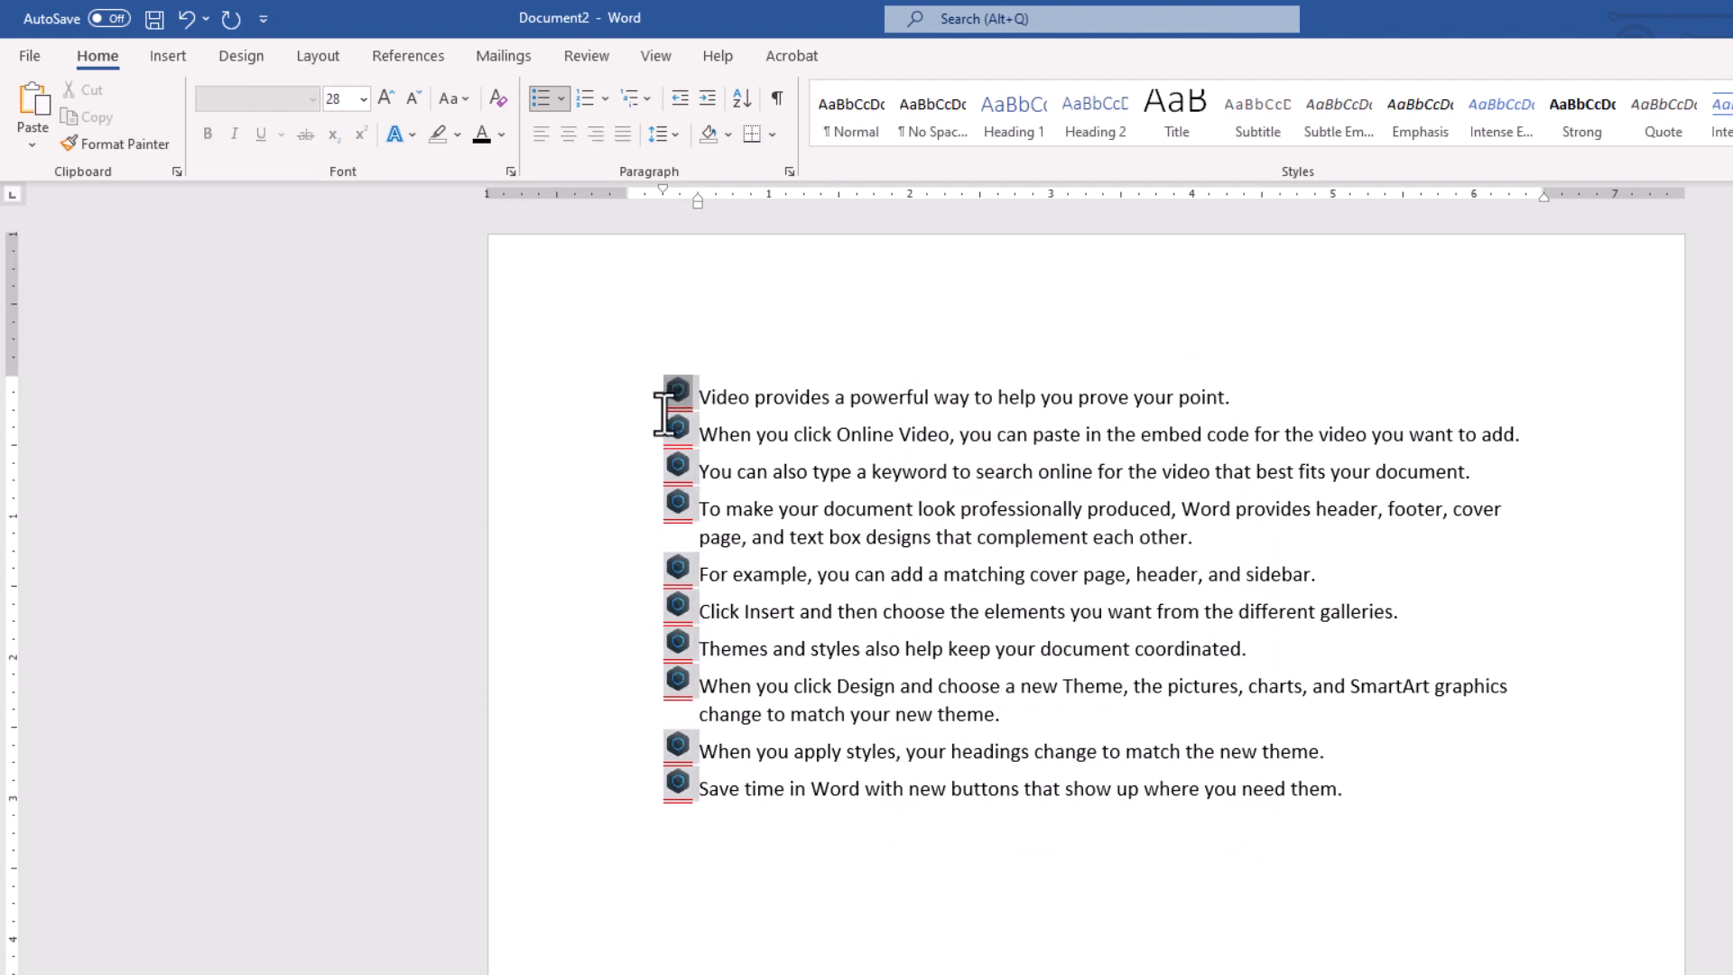
pyautogui.click(708, 395)
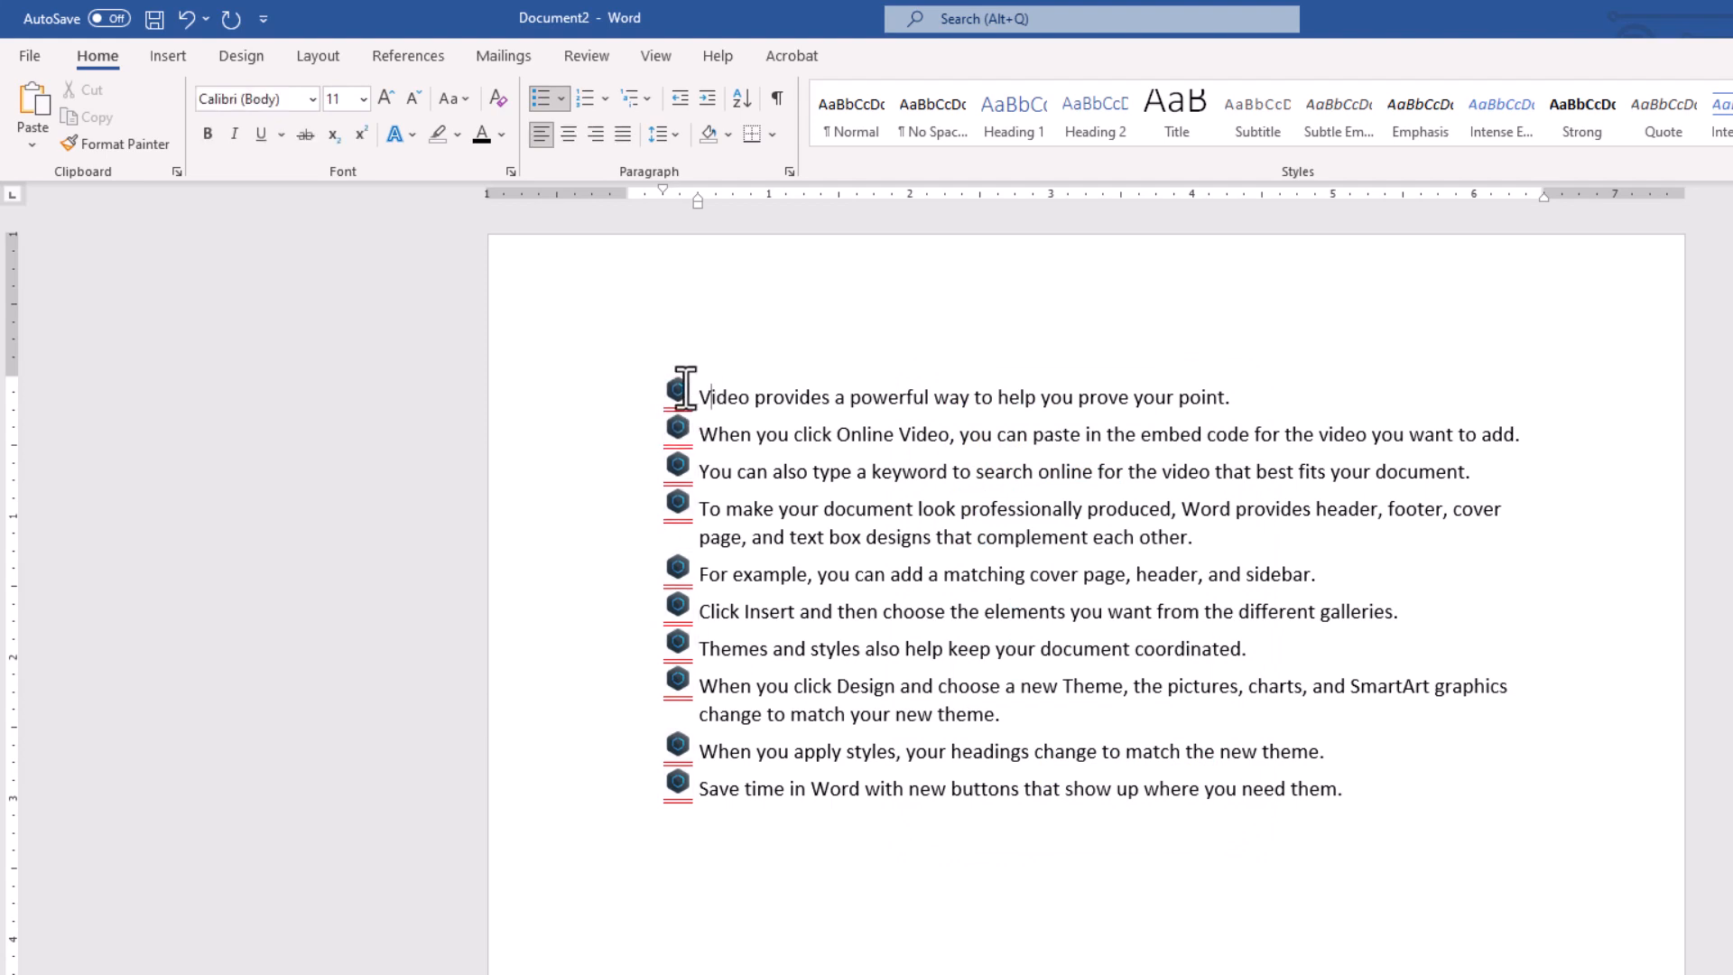